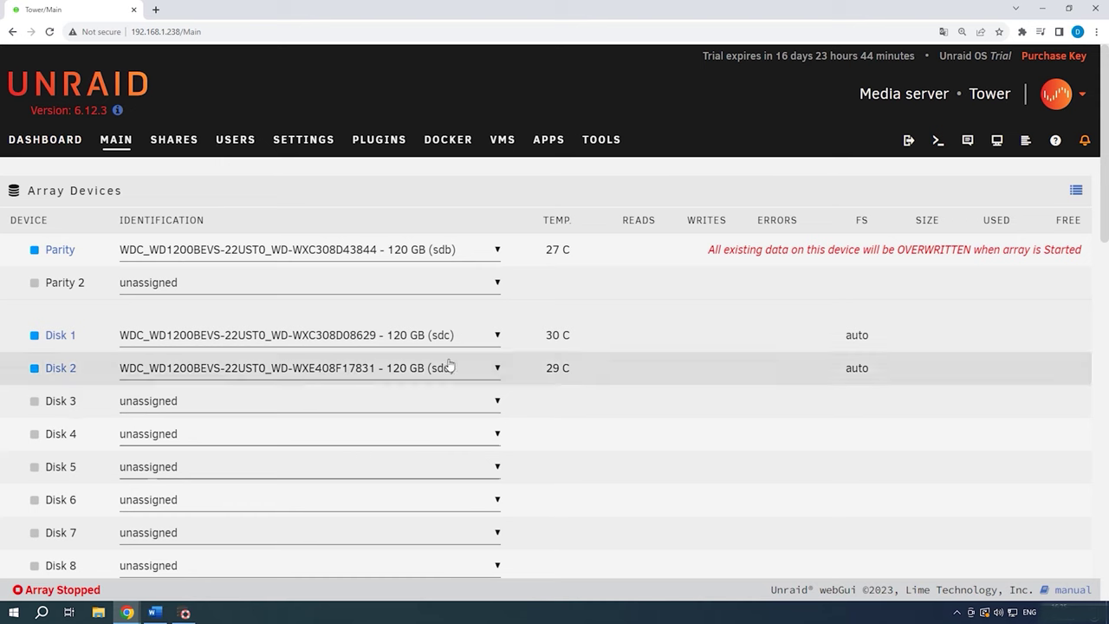
Step: Assign the 120 GB WDC disk (sde) as the array's Parity 2 device
left_click(496, 282)
left_click(396, 319)
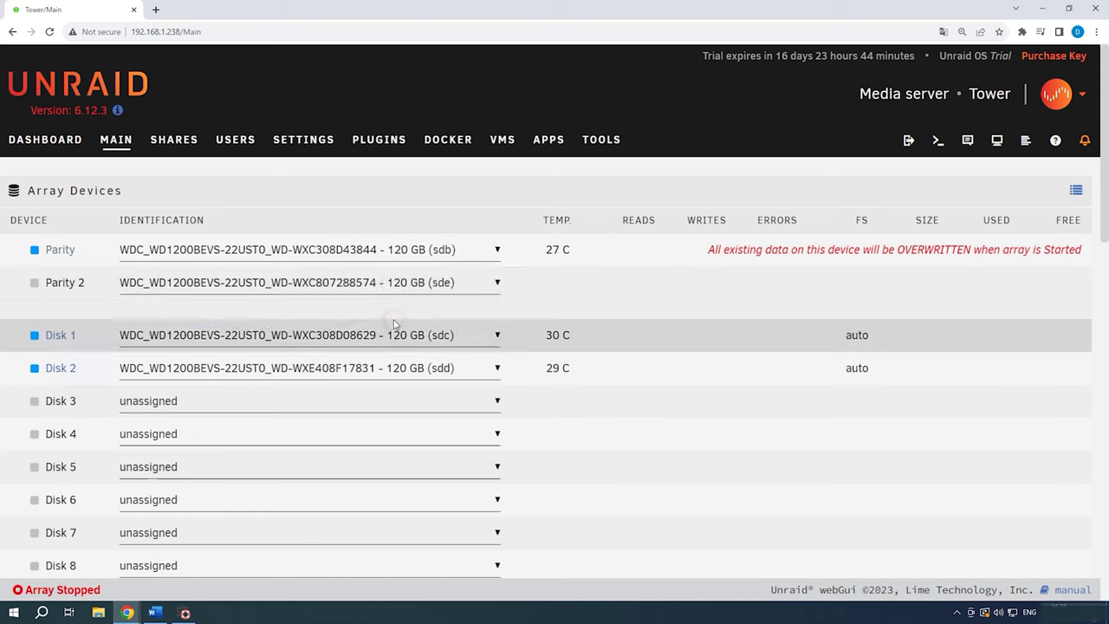
scroll(368, 455, "down", 9)
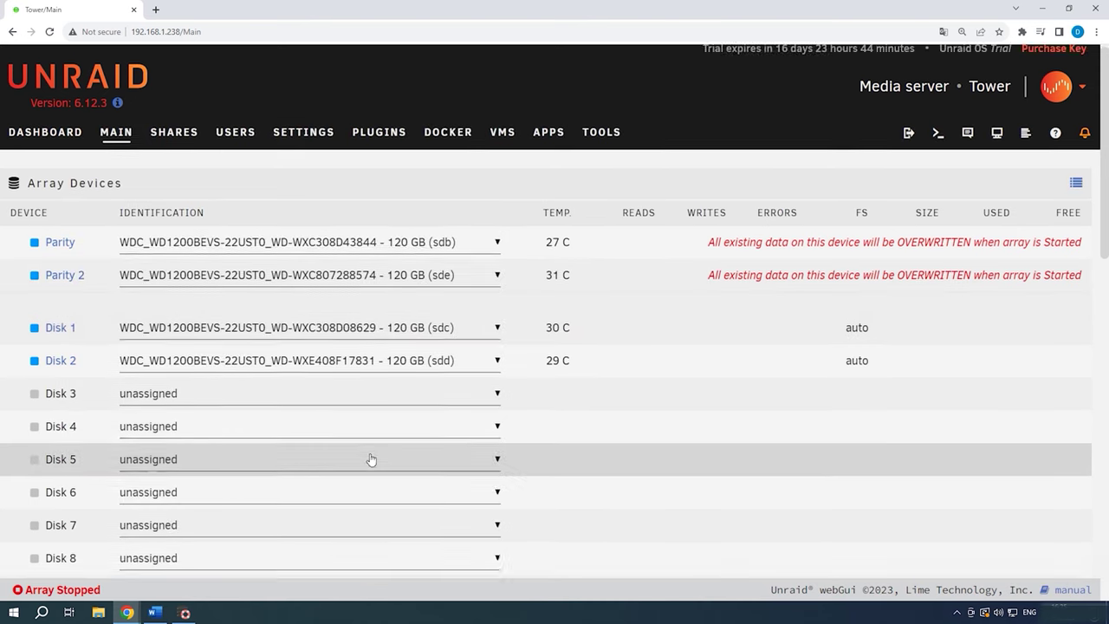
scroll(370, 458, "down", 2)
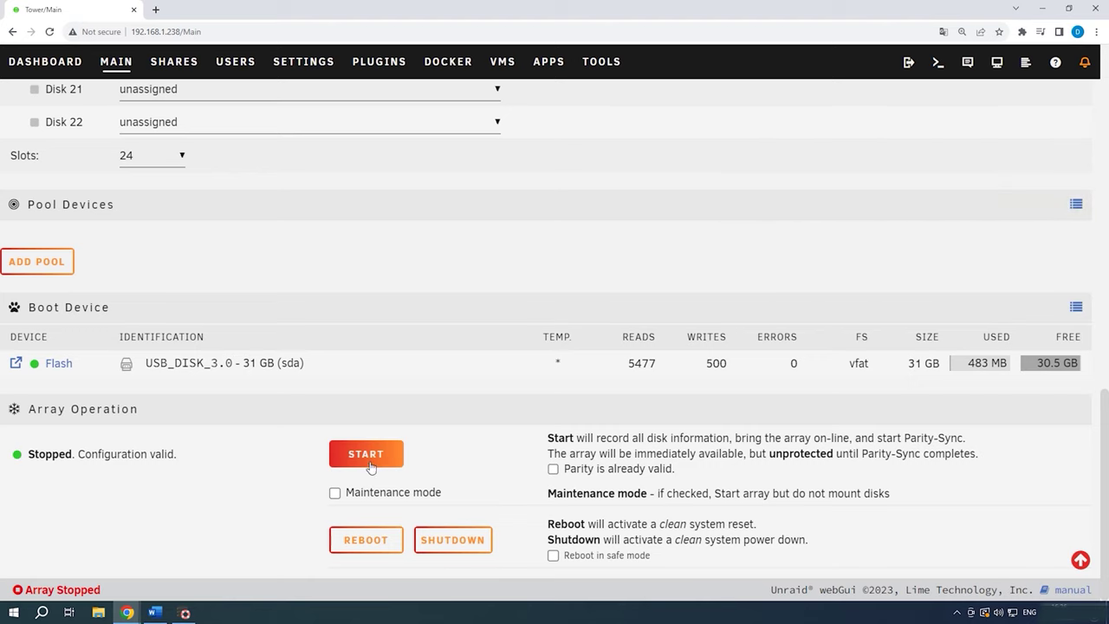
Step: Examine the file system types available in the Disk 1 settings and return to the array device list
scroll(369, 466, "up", 10)
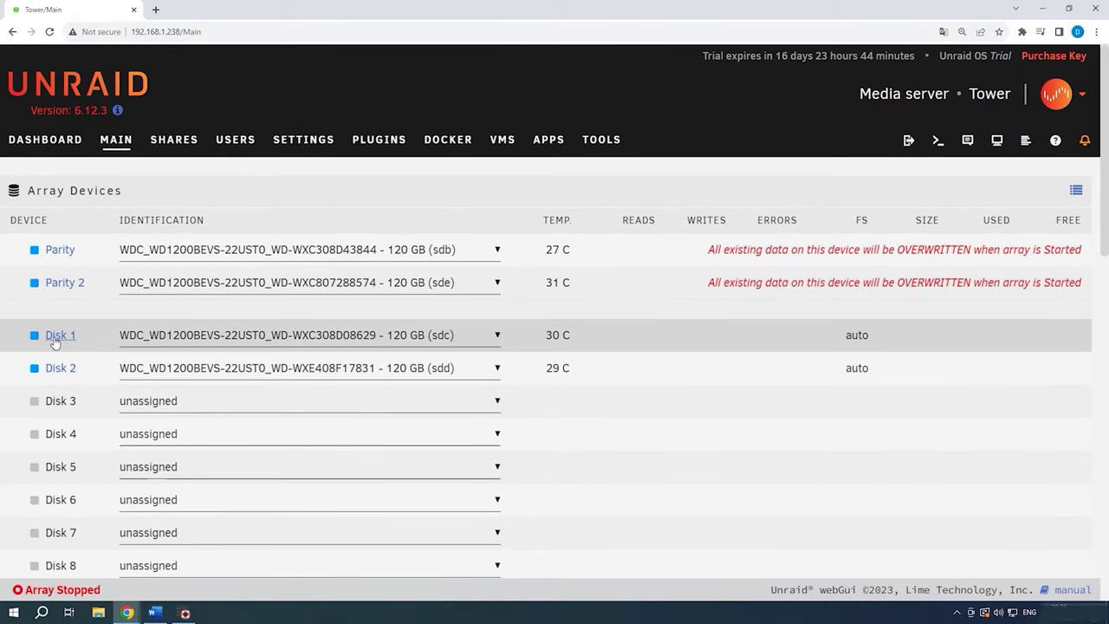
left_click(57, 335)
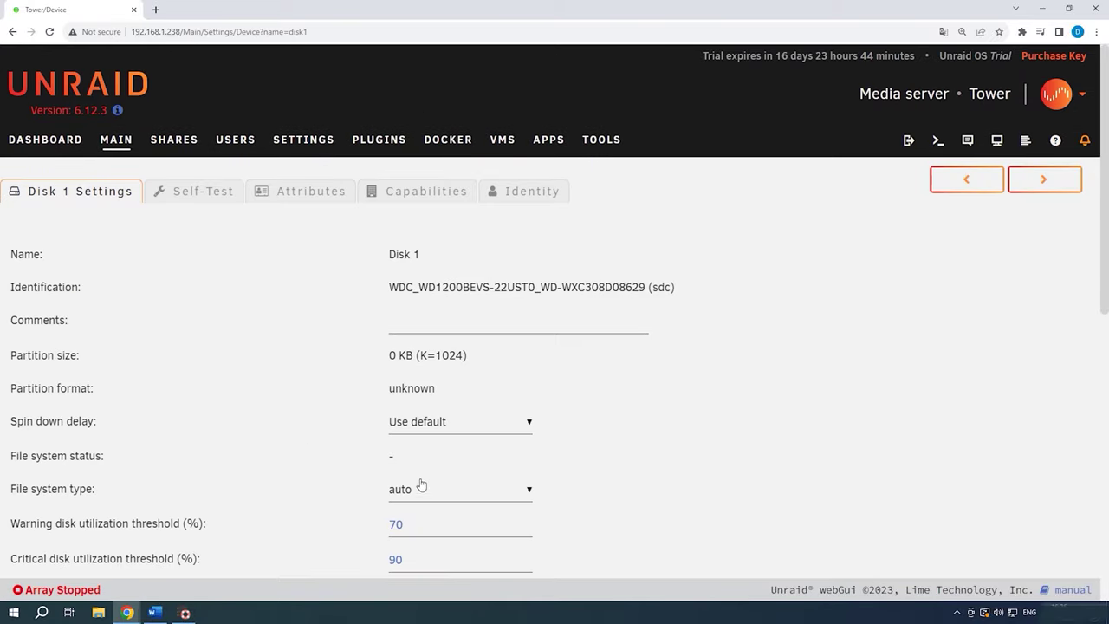
left_click(521, 492)
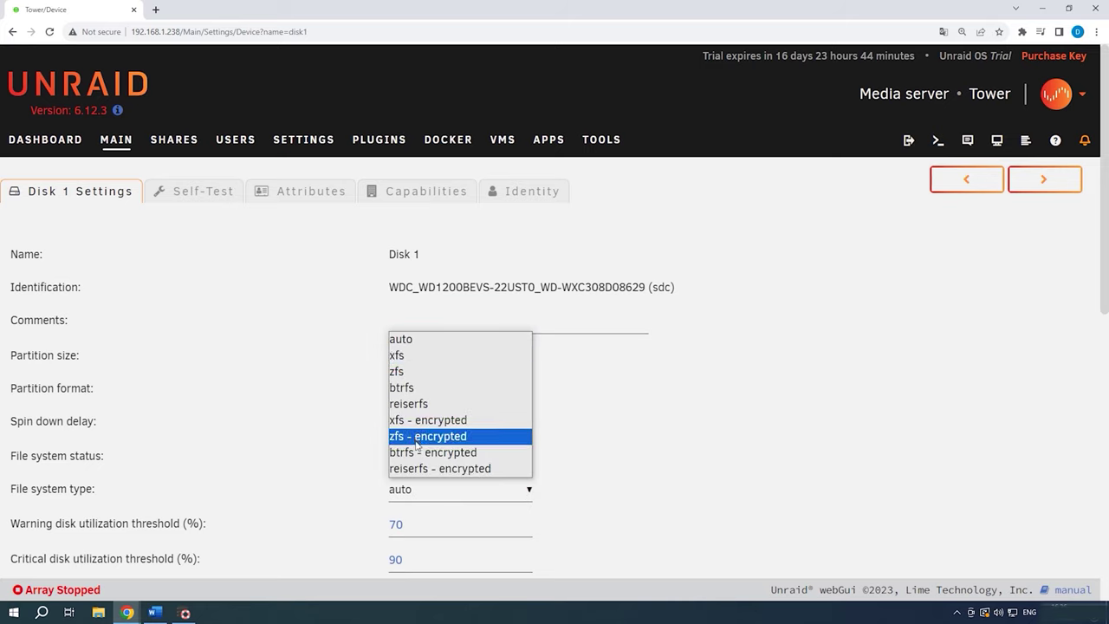
left_click(621, 410)
left_click(12, 33)
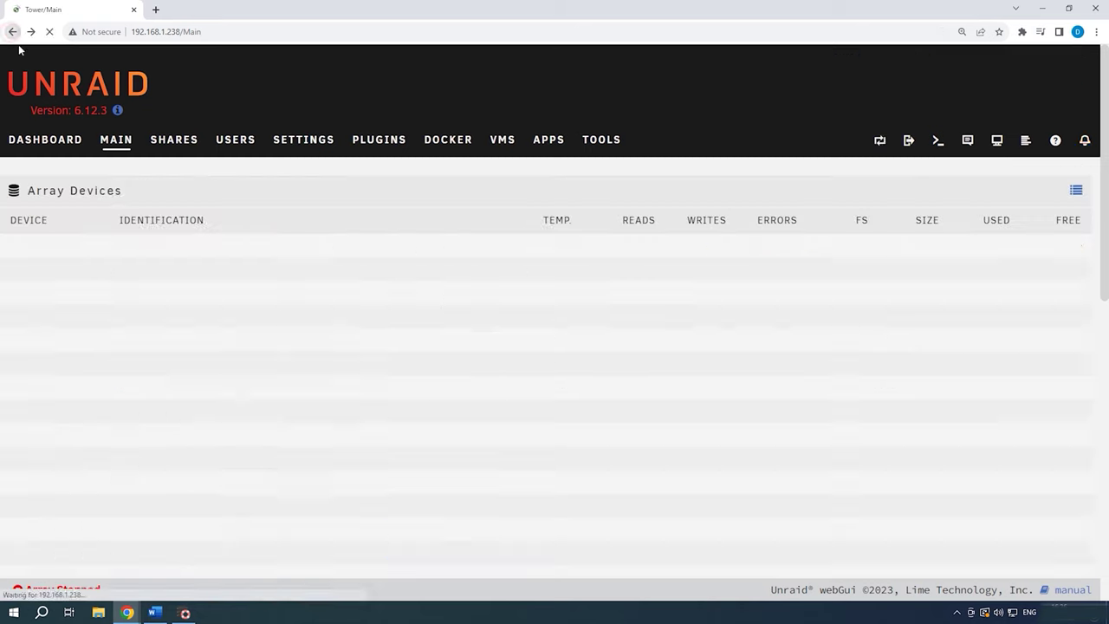
Step: Start the array, accepting that the contents of the parity disks are overwritten
scroll(435, 476, "down", 10)
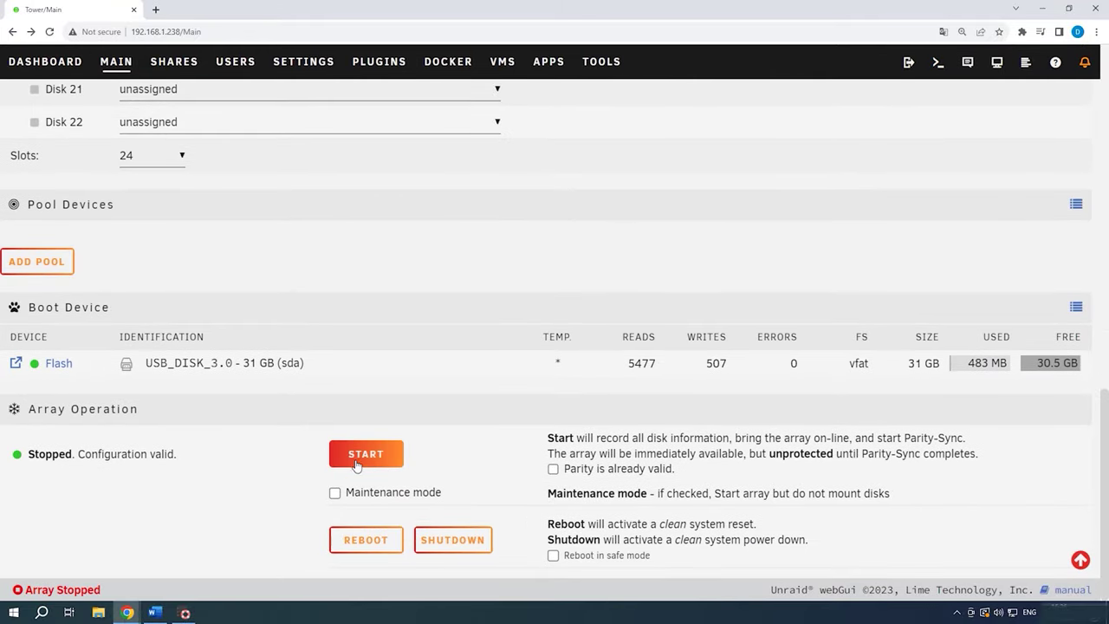
left_click(368, 461)
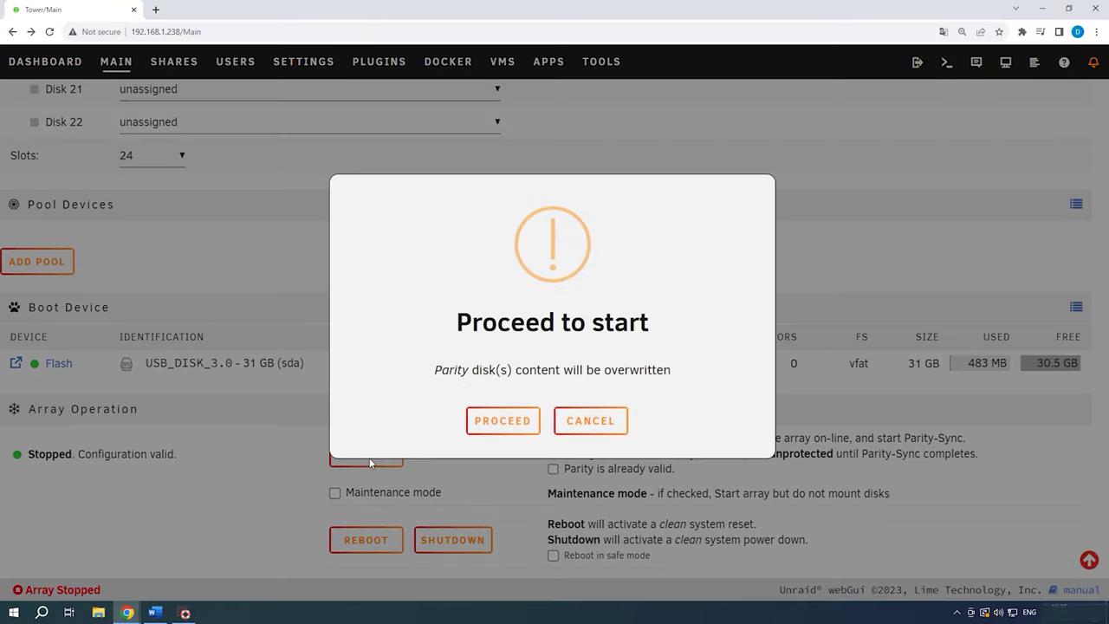
left_click(503, 432)
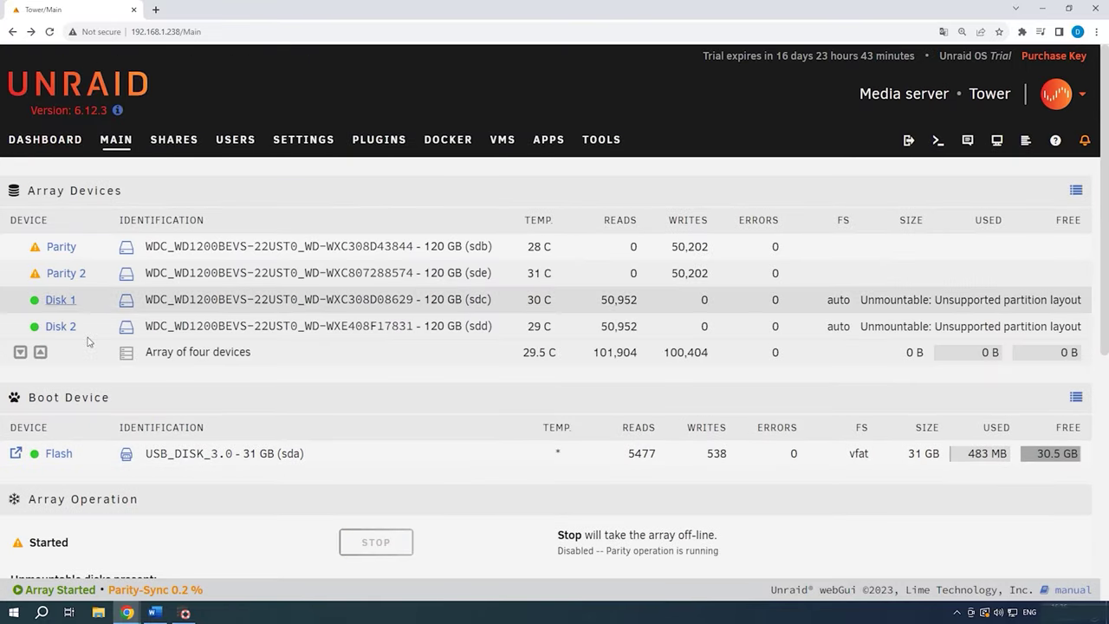
Step: Format the unmountable Disk 1 and Disk 2, acknowledging the data loss warning
scroll(351, 451, "down", 5)
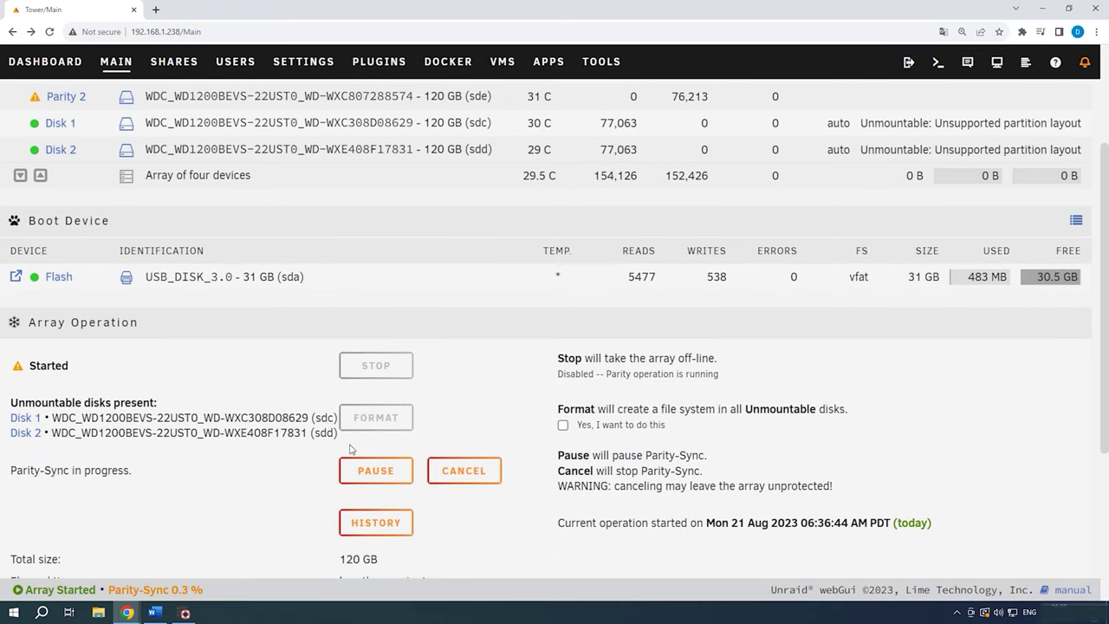
left_click(562, 370)
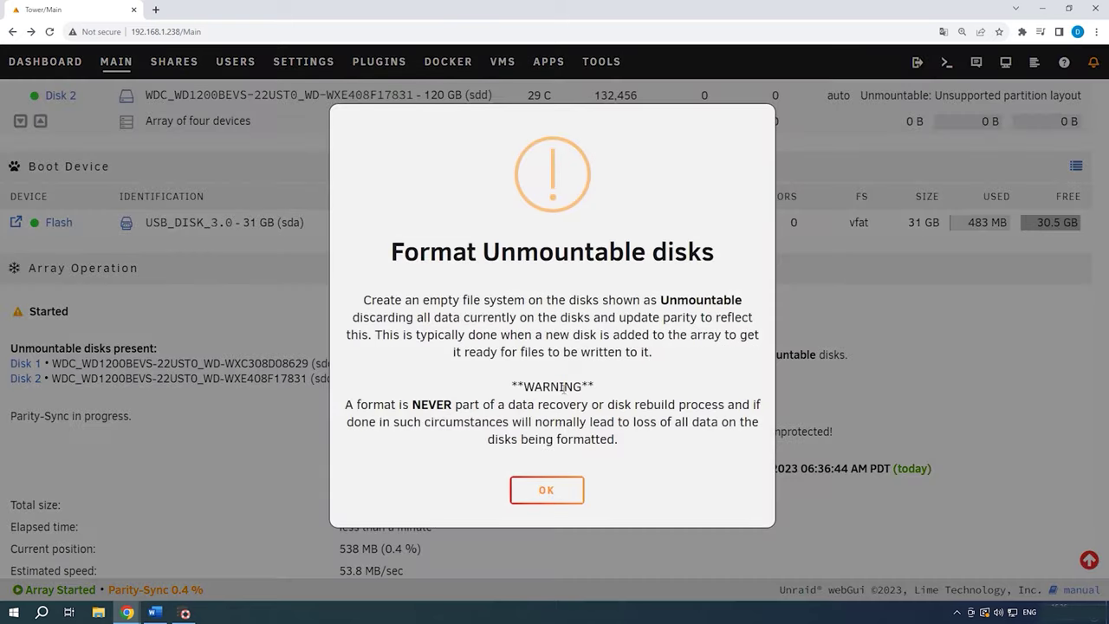
left_click(547, 491)
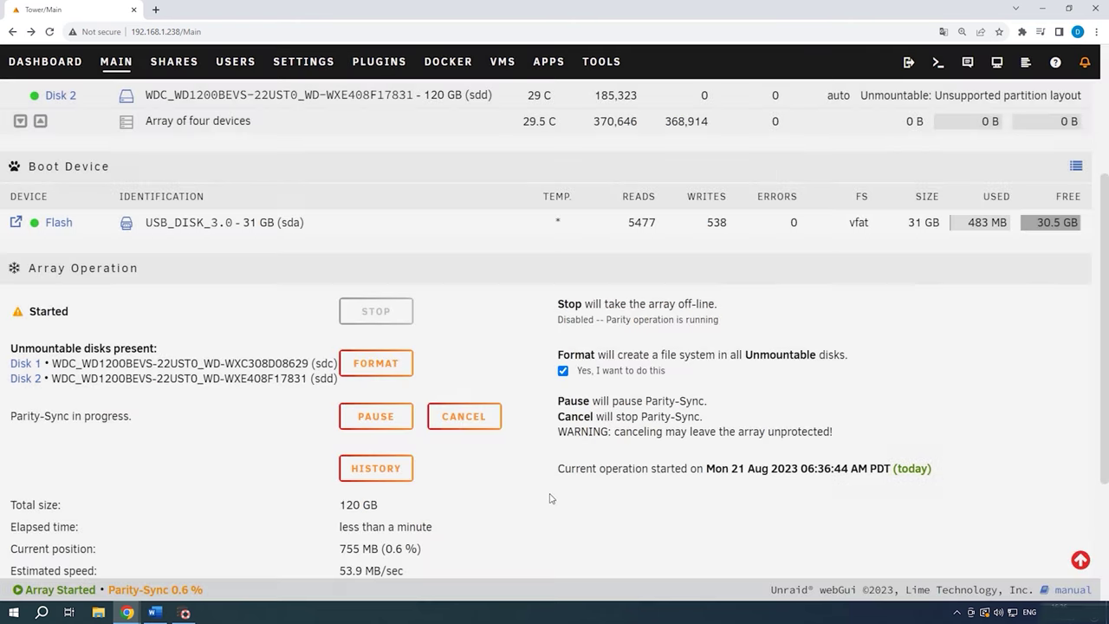
left_click(378, 372)
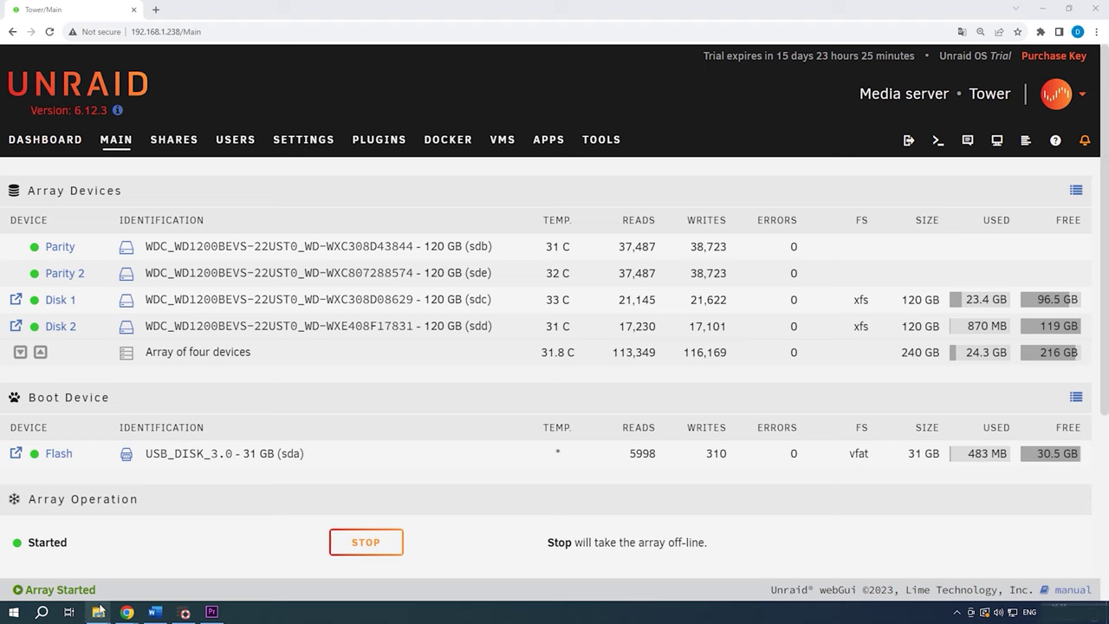
Step: Add a user share named UnRAID on the array, keeping its other settings at their defaults
left_click(174, 141)
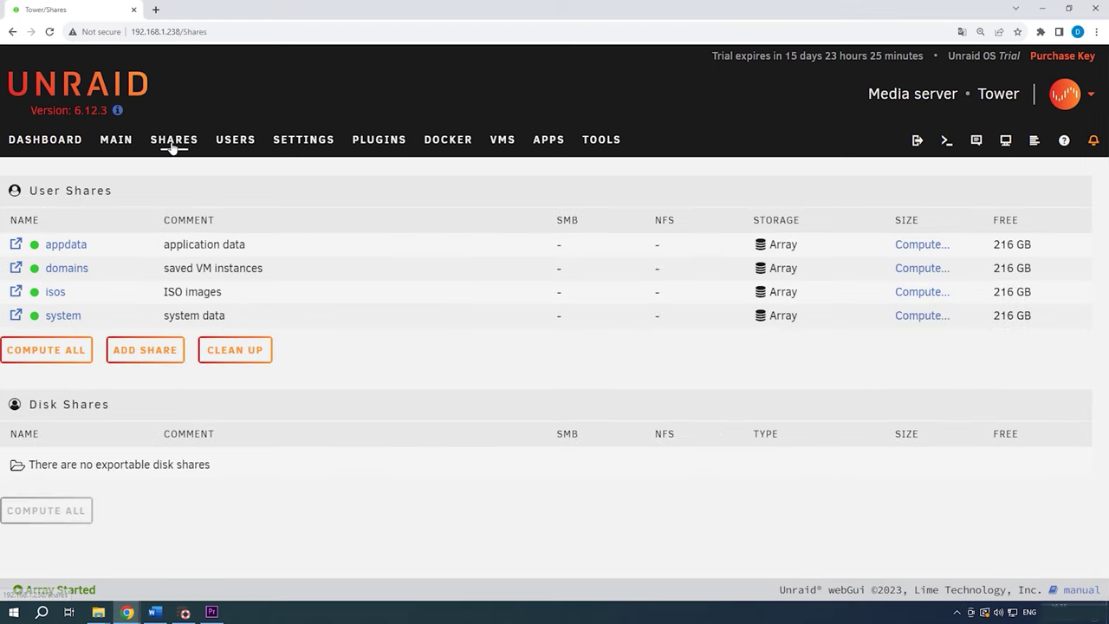
left_click(149, 363)
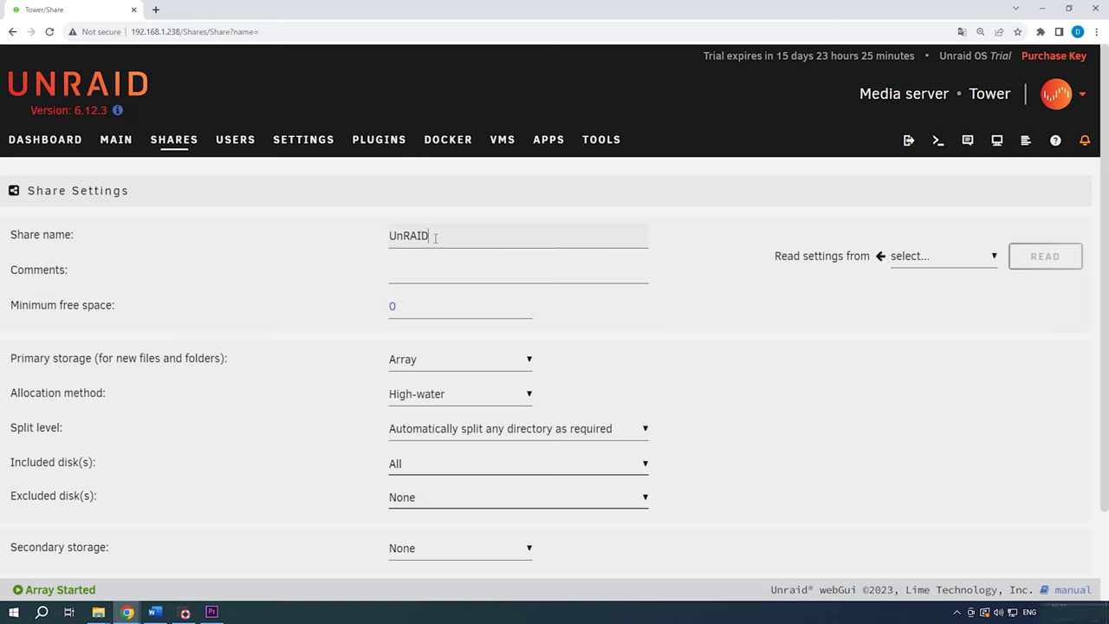
scroll(481, 463, "down", 2)
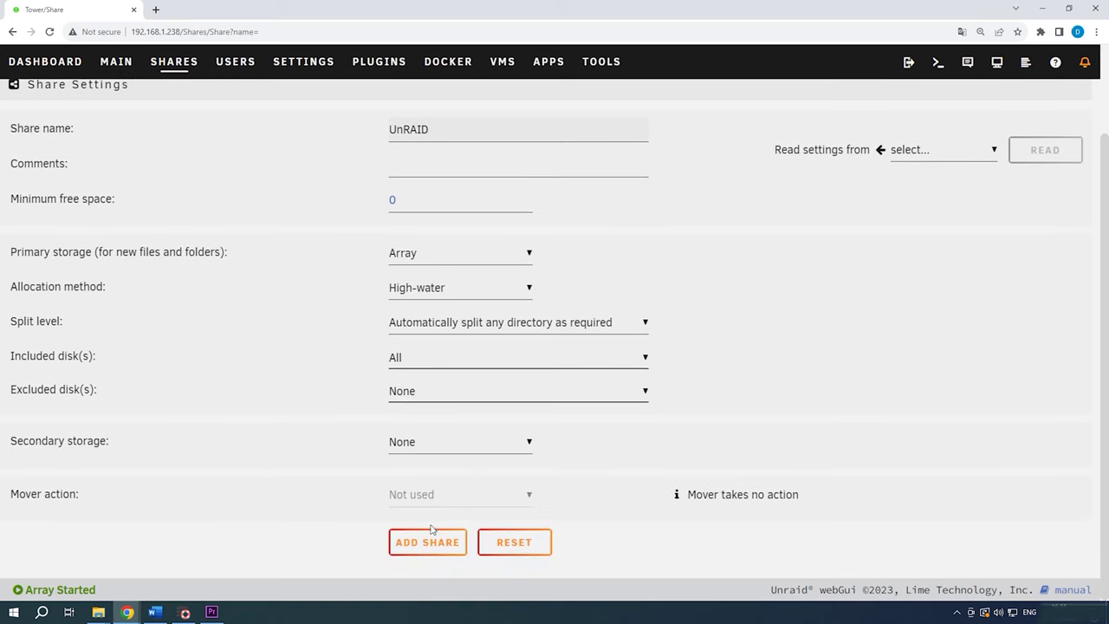
left_click(427, 543)
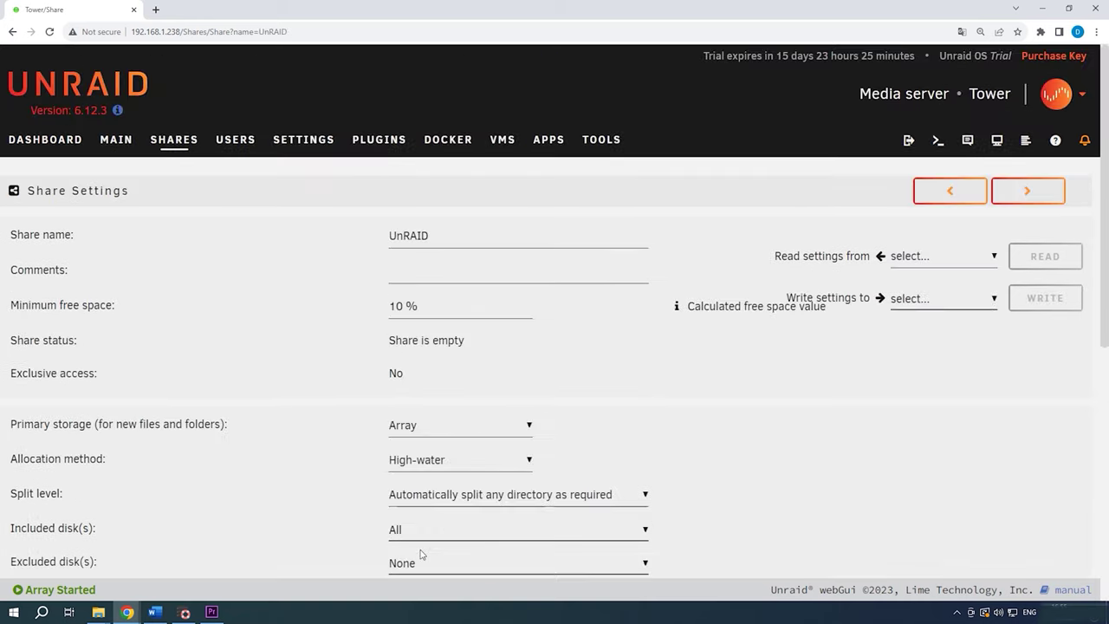
Step: Enable SMB export for the UnRAID share with public security, apply it and return to the share list
scroll(421, 553, "down", 3)
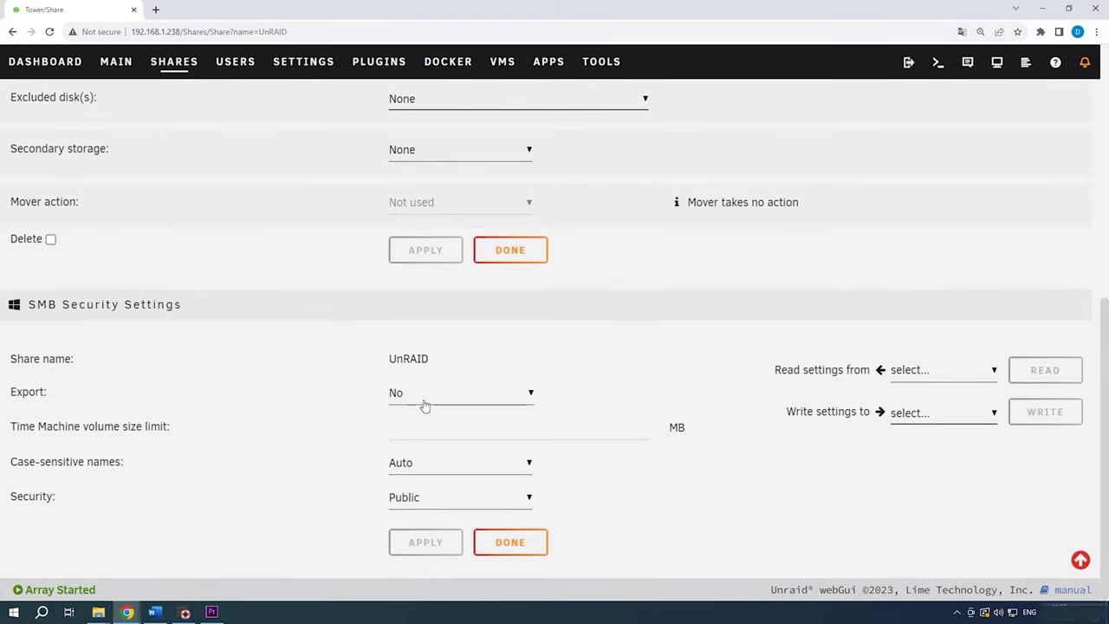
left_click(425, 405)
left_click(405, 429)
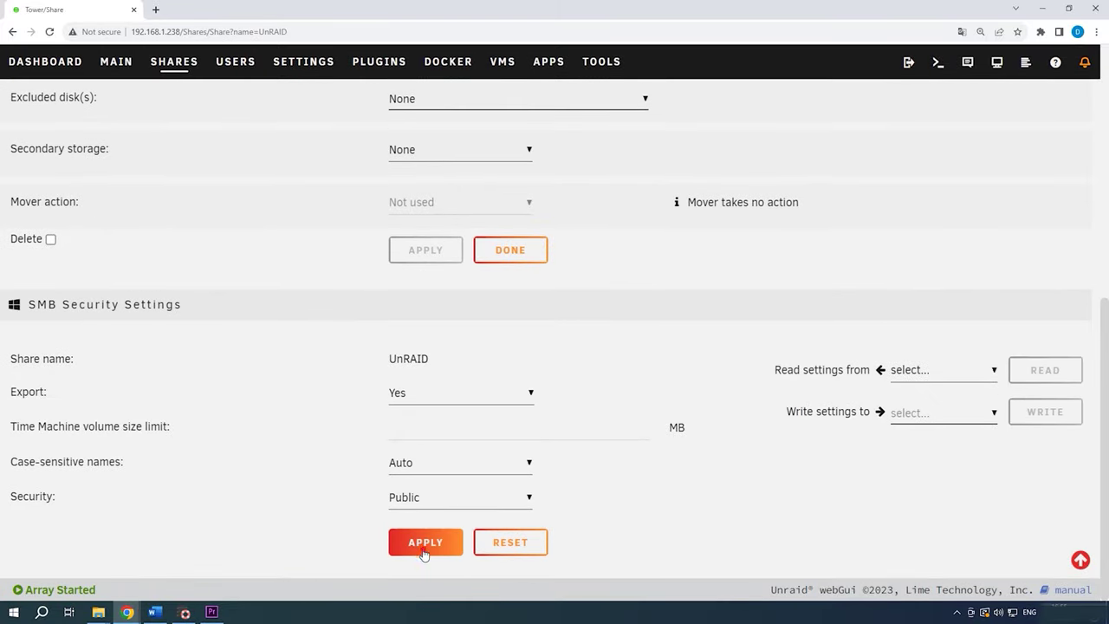
left_click(425, 552)
scroll(422, 557, "down", 4)
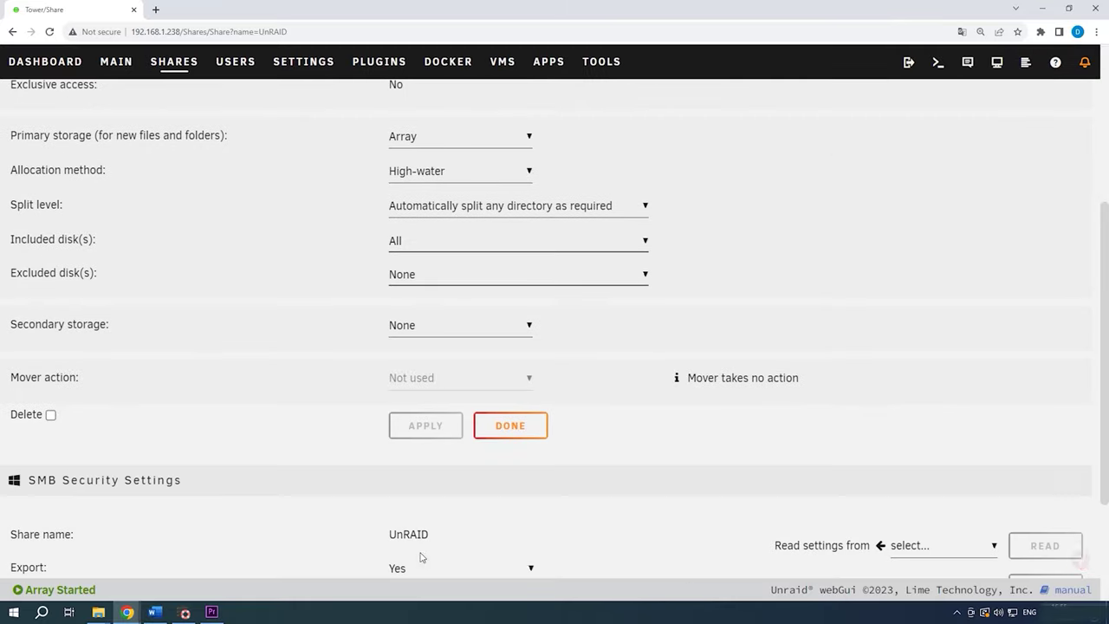
left_click(508, 425)
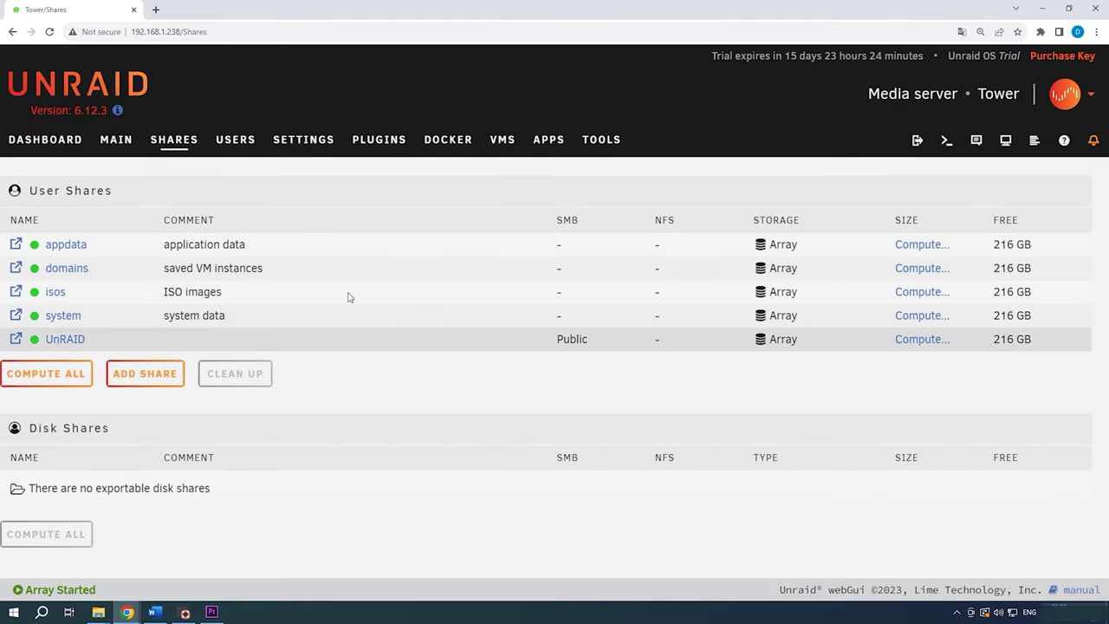
Step: Return to the array overview, minimize the browser and open the UnRAID share on TOWER in File Explorer
left_click(115, 141)
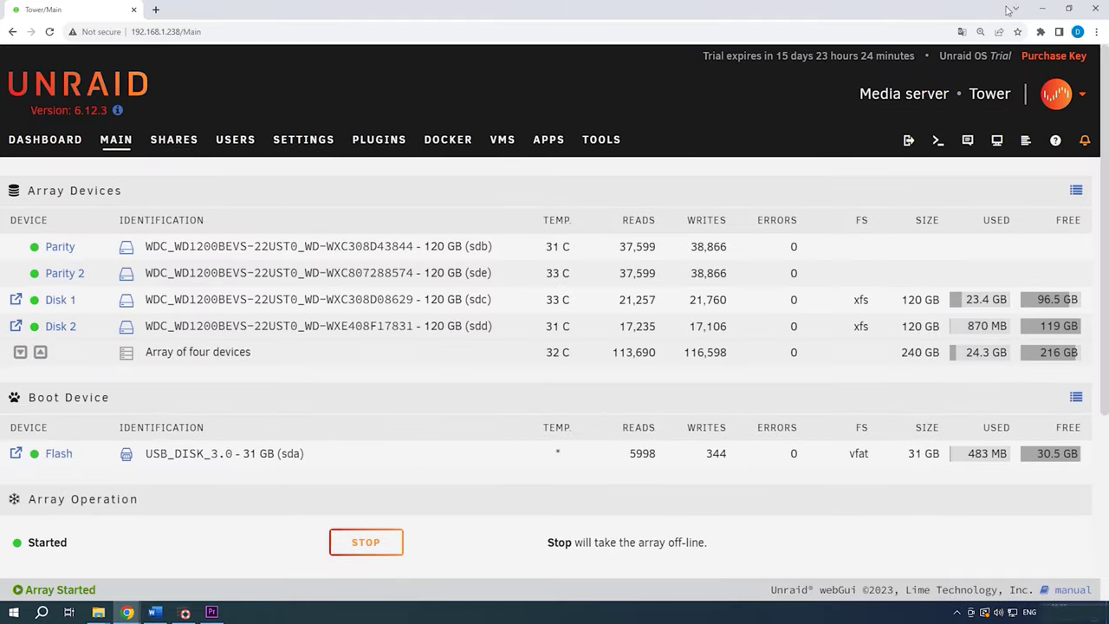
left_click(1044, 10)
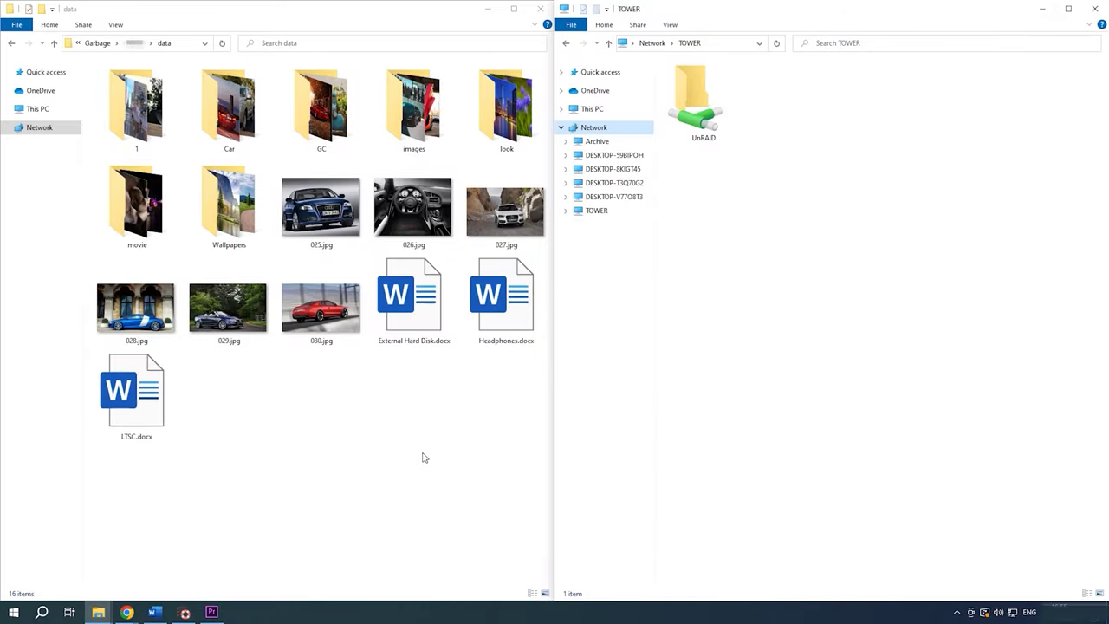
double_click(704, 113)
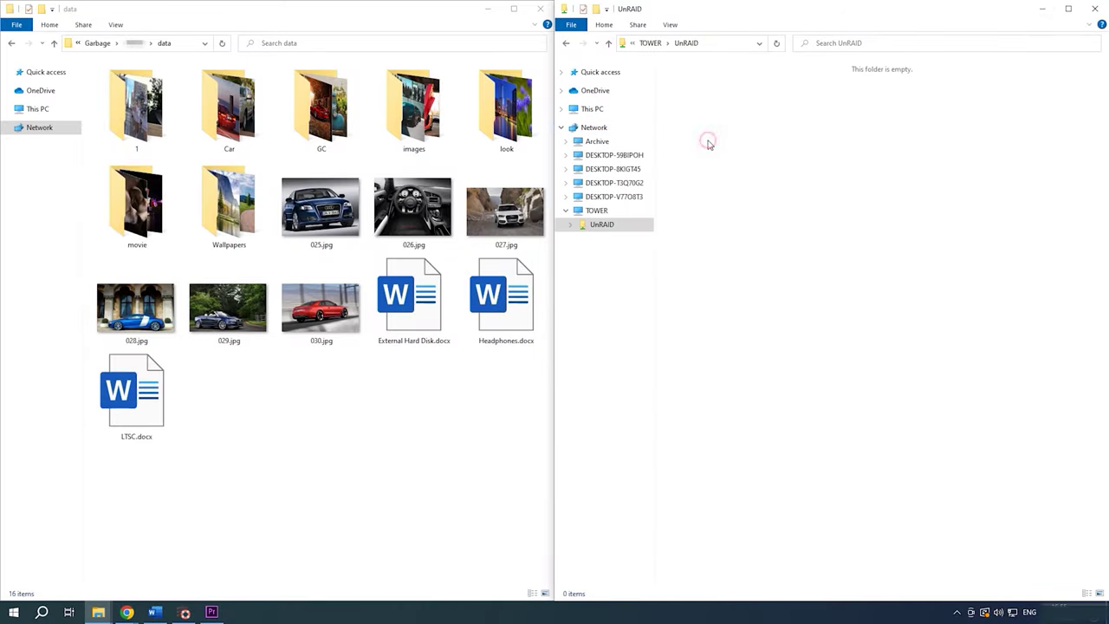
Step: Copy everything from the Car folder through LTSC.docx in the data folder to the UnRAID share, and switch back to Chrome
left_click(227, 117)
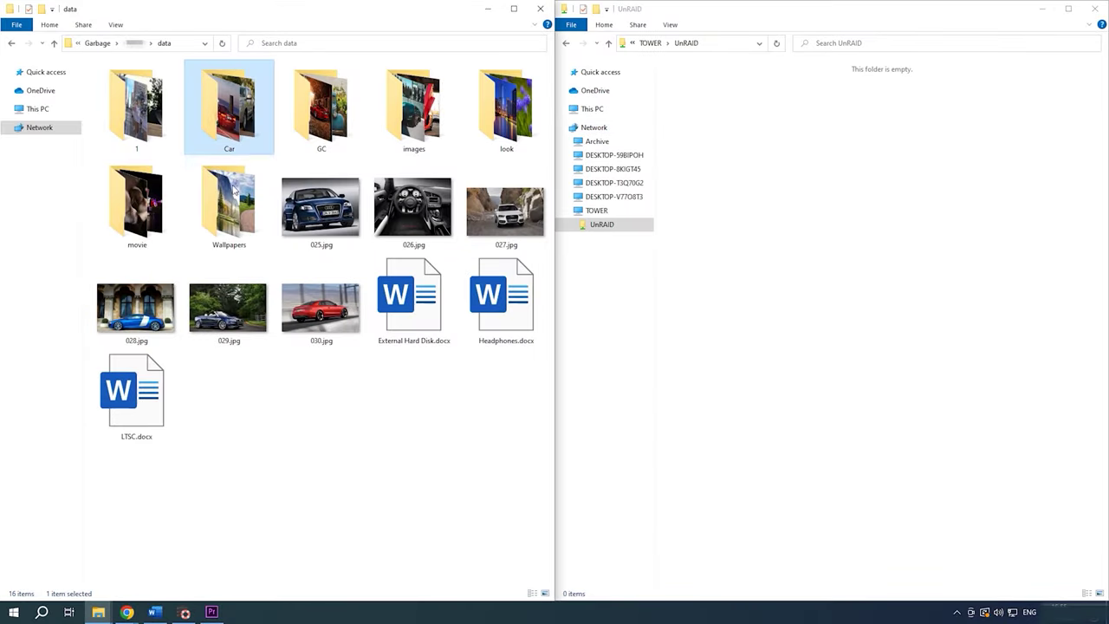
left_click(137, 394, "shift")
left_click_drag(247, 113, 816, 237)
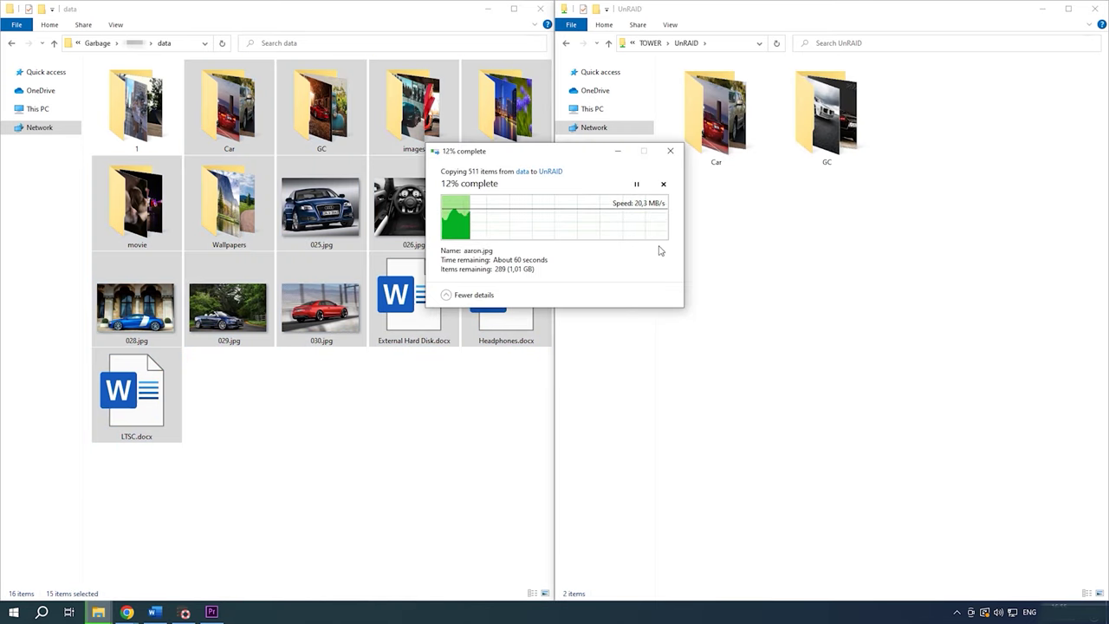
left_click(126, 613)
left_click(163, 572)
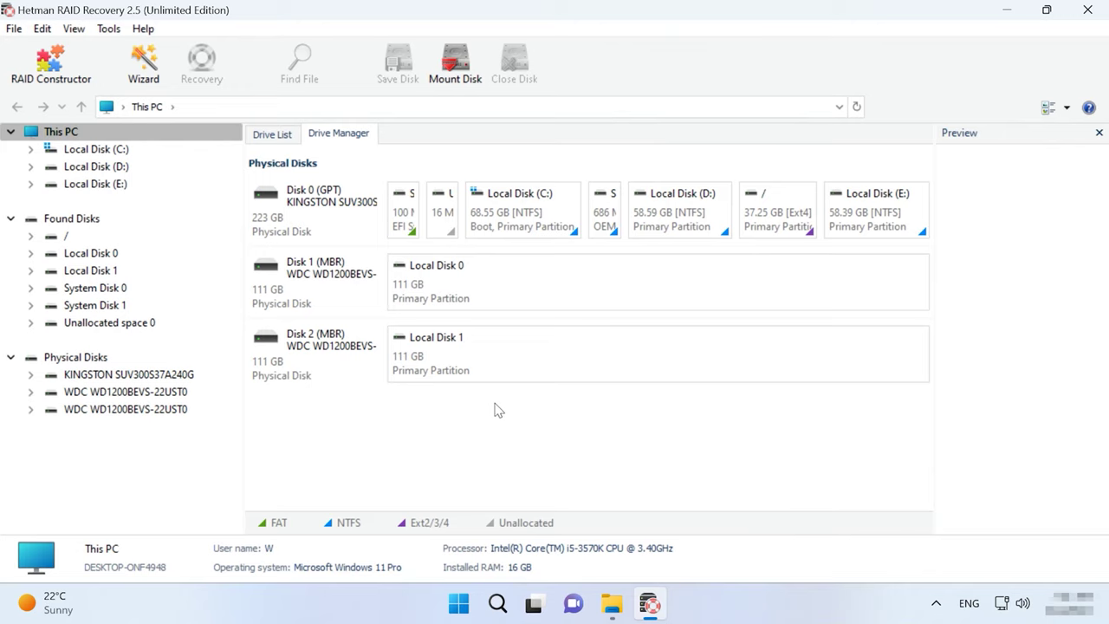
Step: Inspect the properties of the two WDC physical disks and the Local Disk 1 partition in Hetman RAID Recovery
left_click(347, 299)
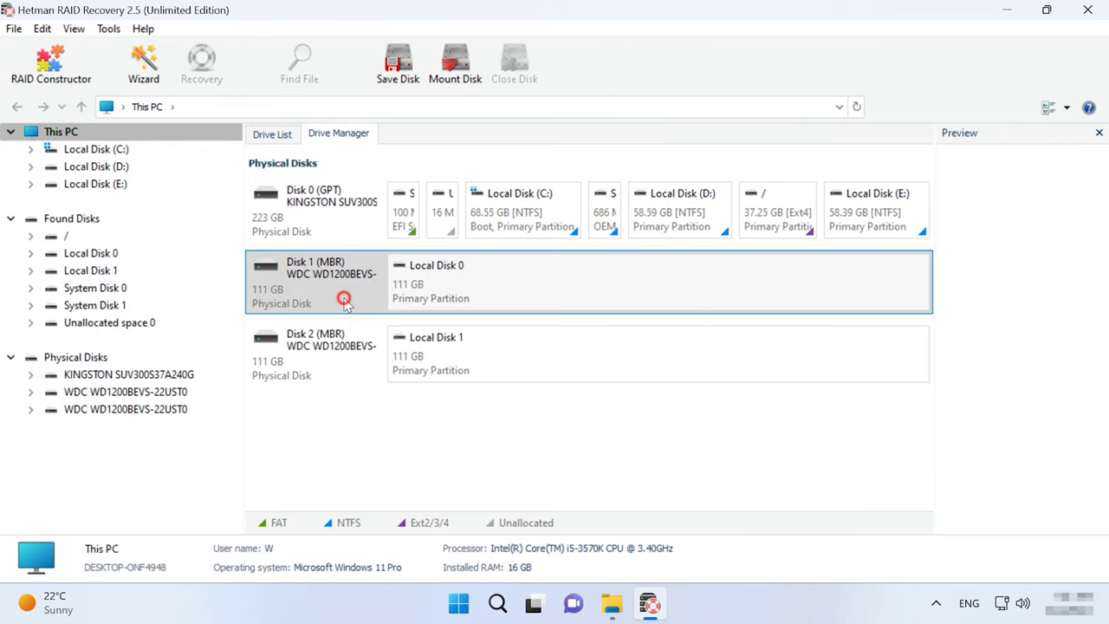
left_click(292, 355)
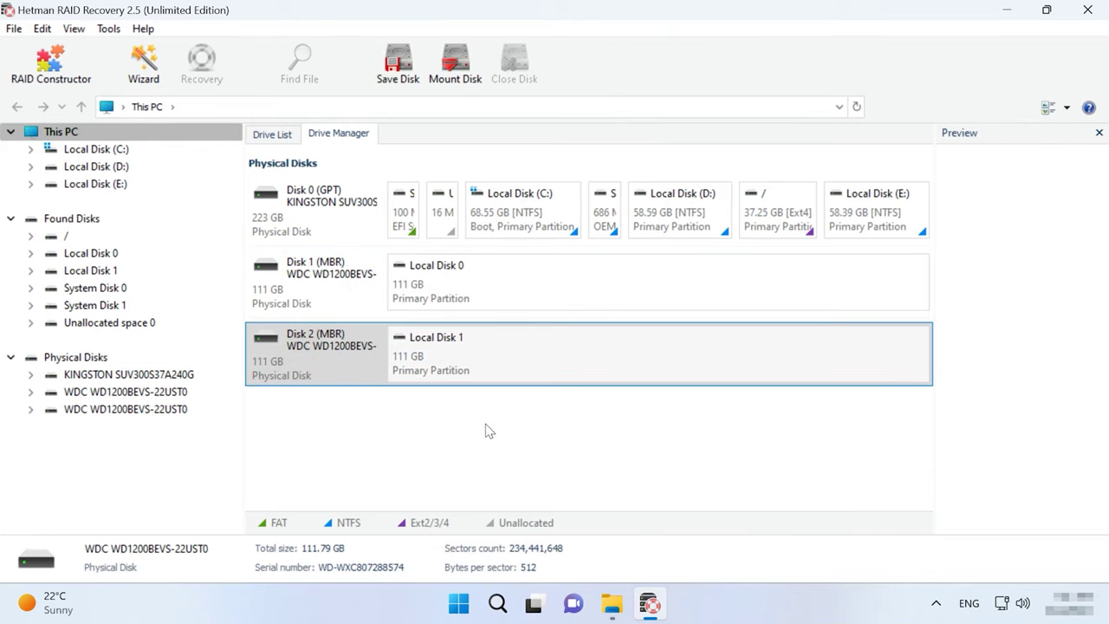
left_click(330, 287)
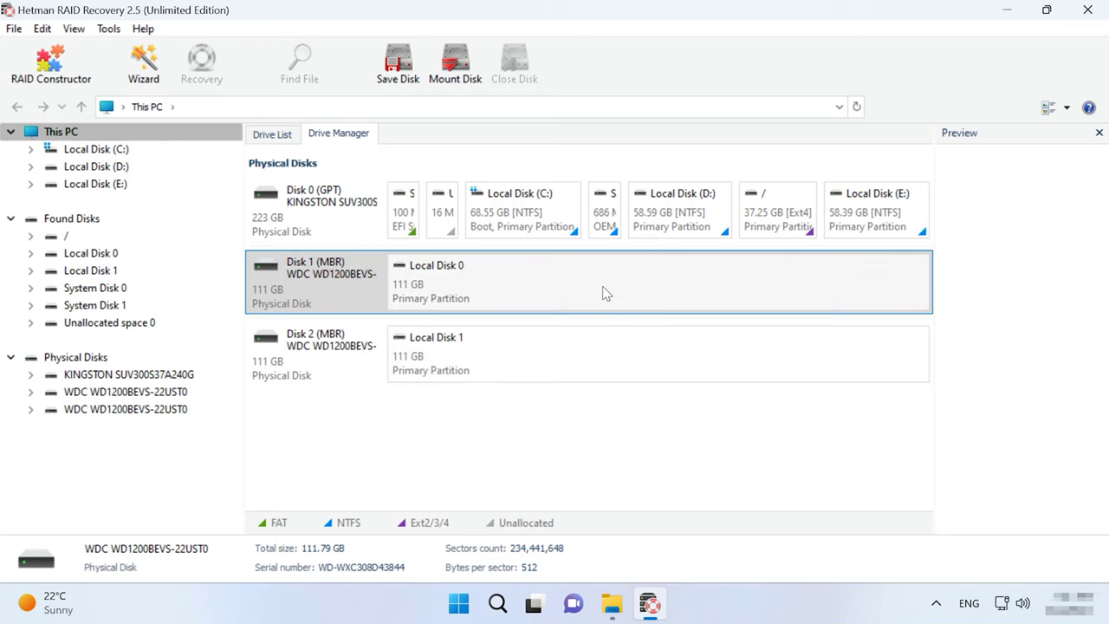
left_click(447, 359)
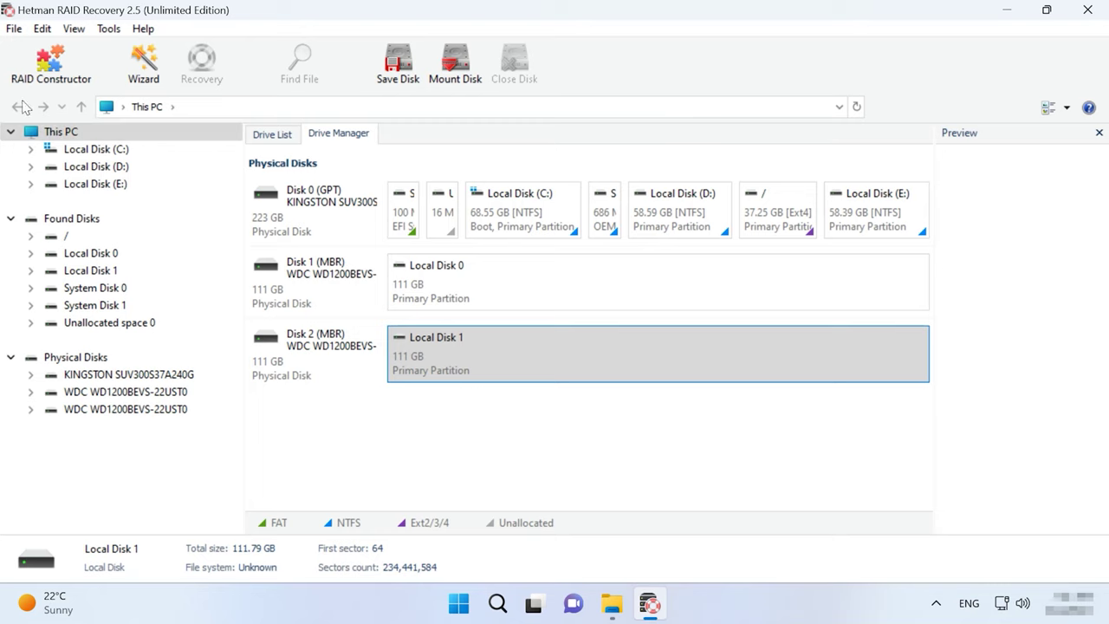
Step: Start the RAID Constructor with a search by manufacturer and choose Unraid OS as the RAID manufacturer
left_click(48, 76)
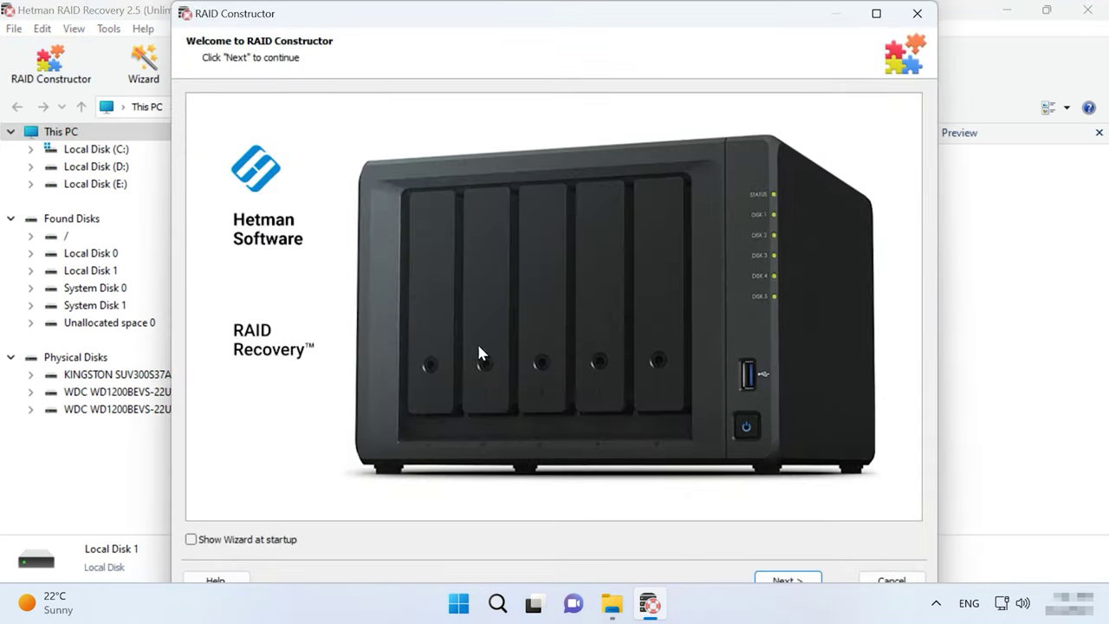
left_click(766, 574)
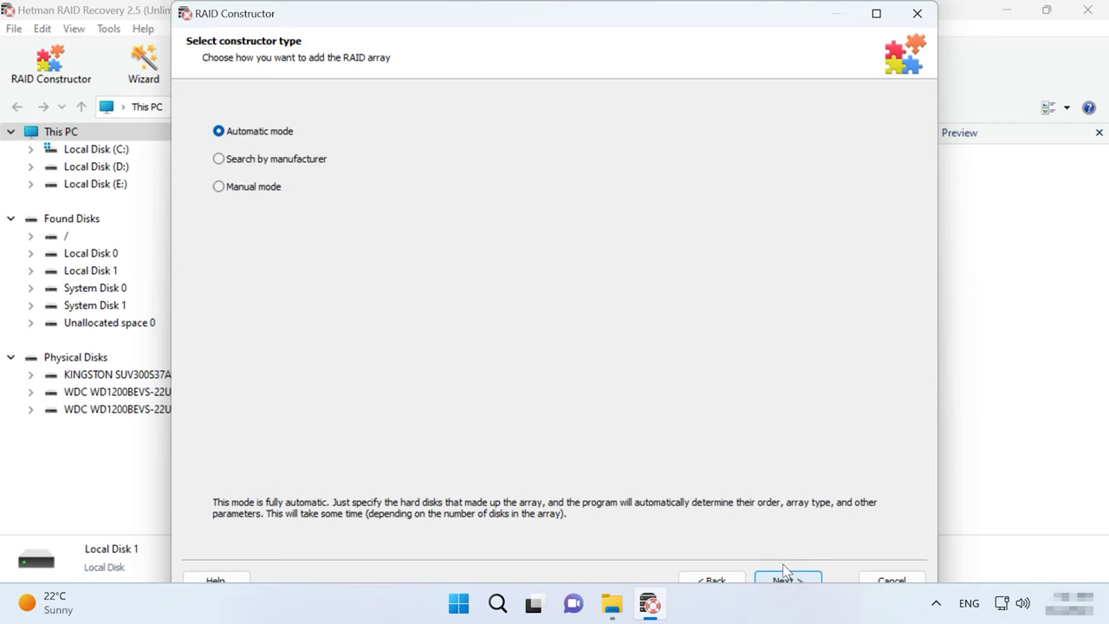
left_click(267, 160)
left_click(252, 193)
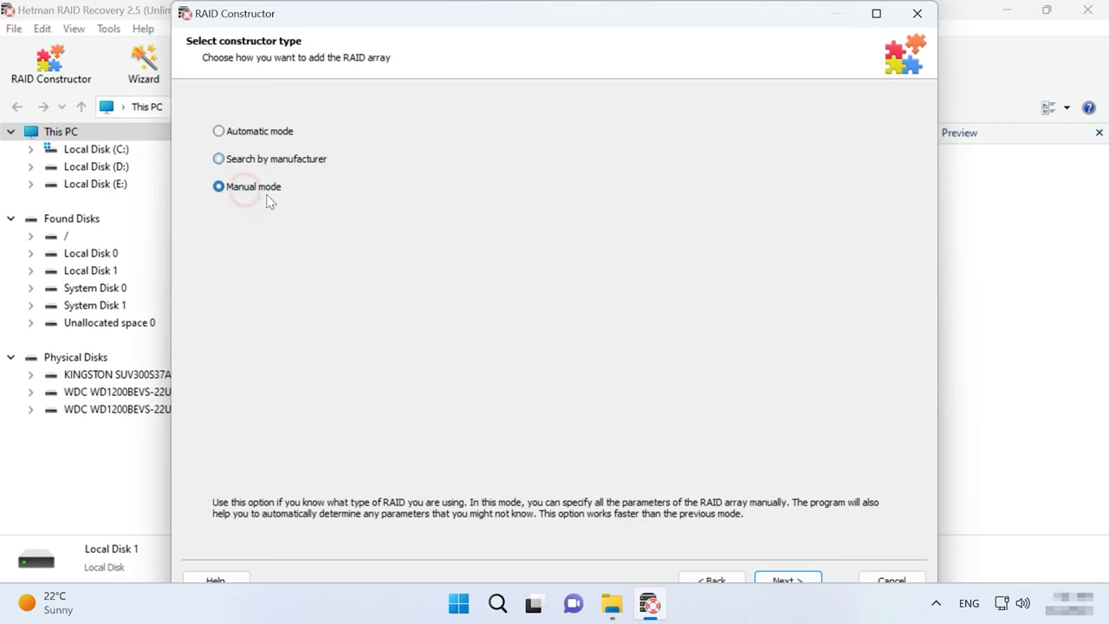
left_click(268, 159)
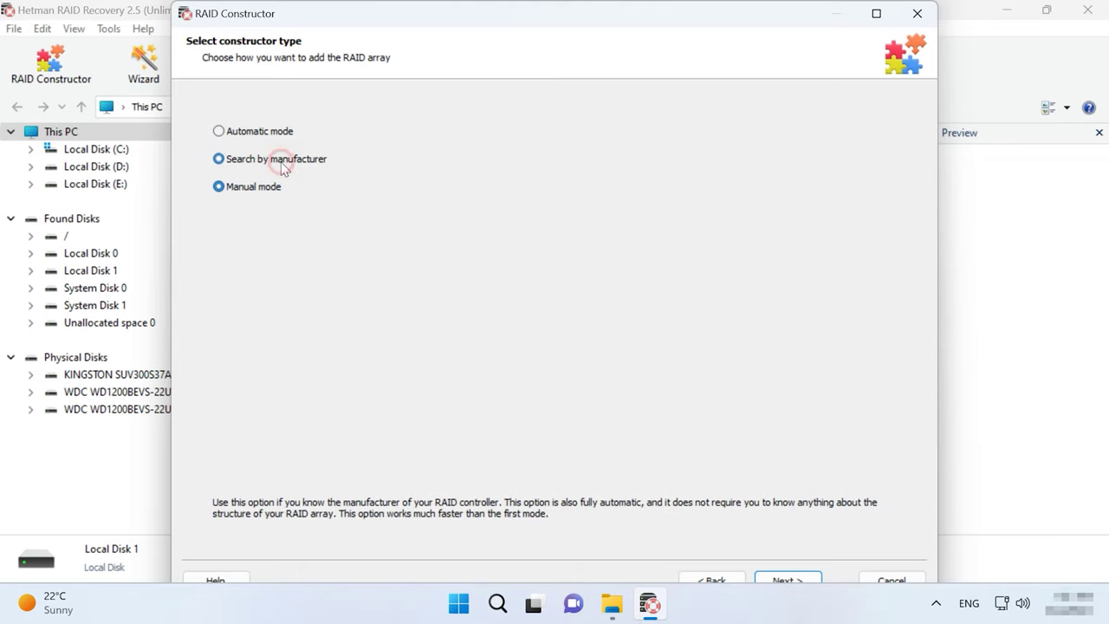
left_click(789, 579)
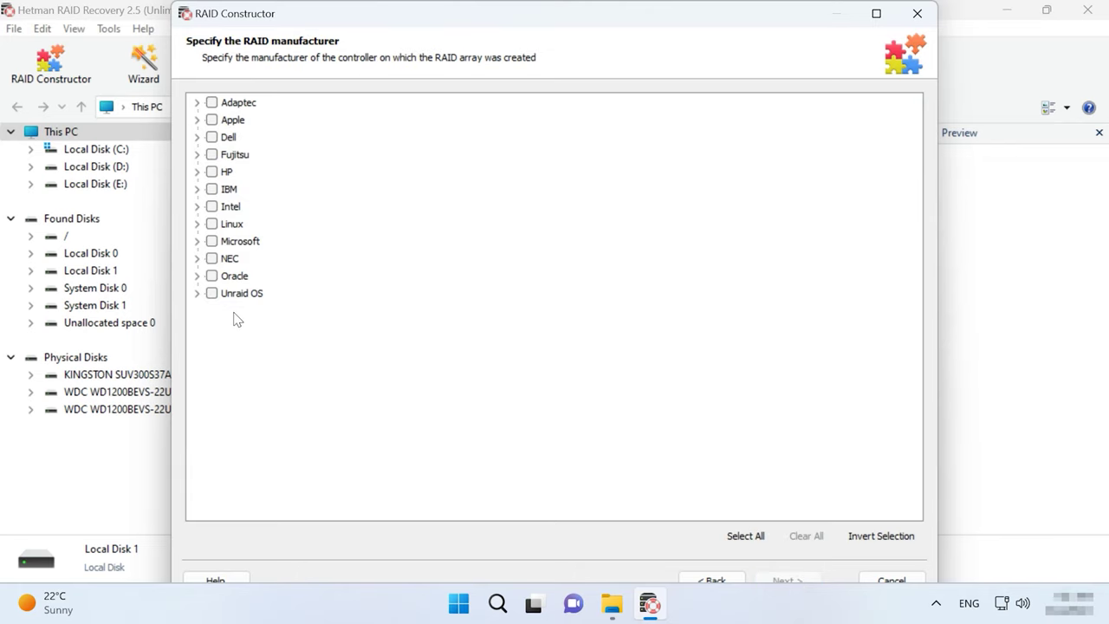
left_click(211, 293)
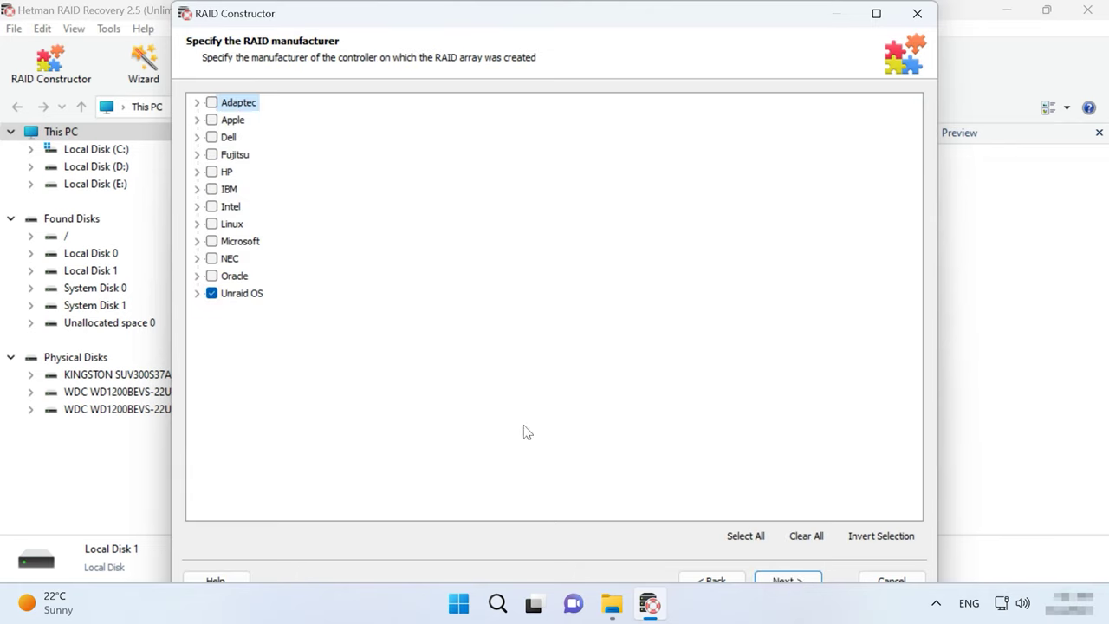
left_click(806, 582)
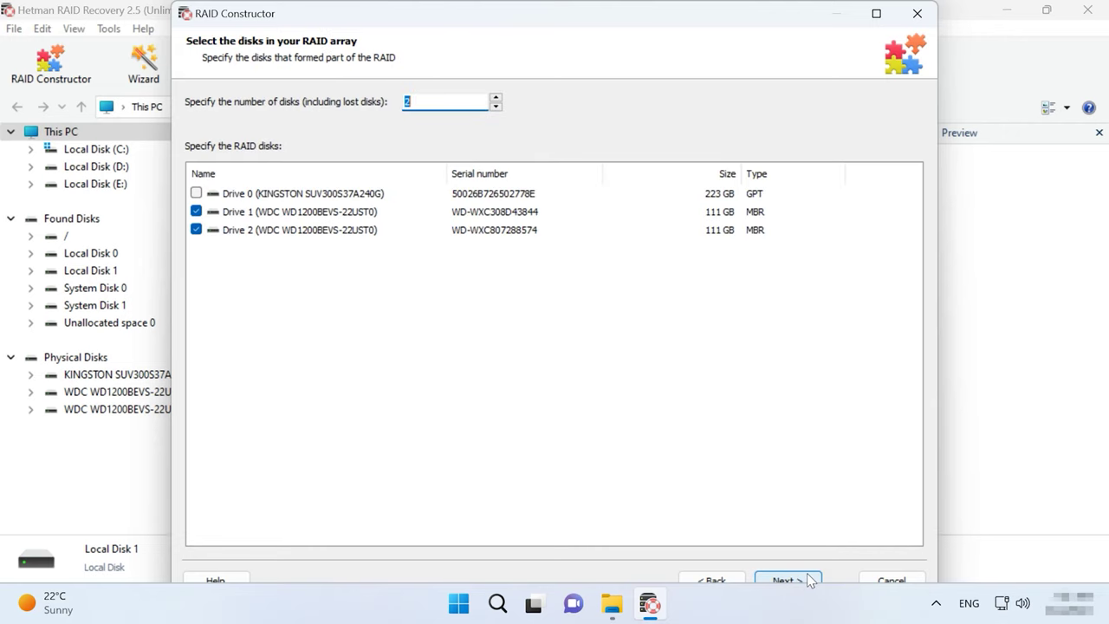
Step: Set the number of array disks to 4, including lost disks, and search for RAID configurations on the two WDC drives
left_click(496, 99)
left_click(495, 99)
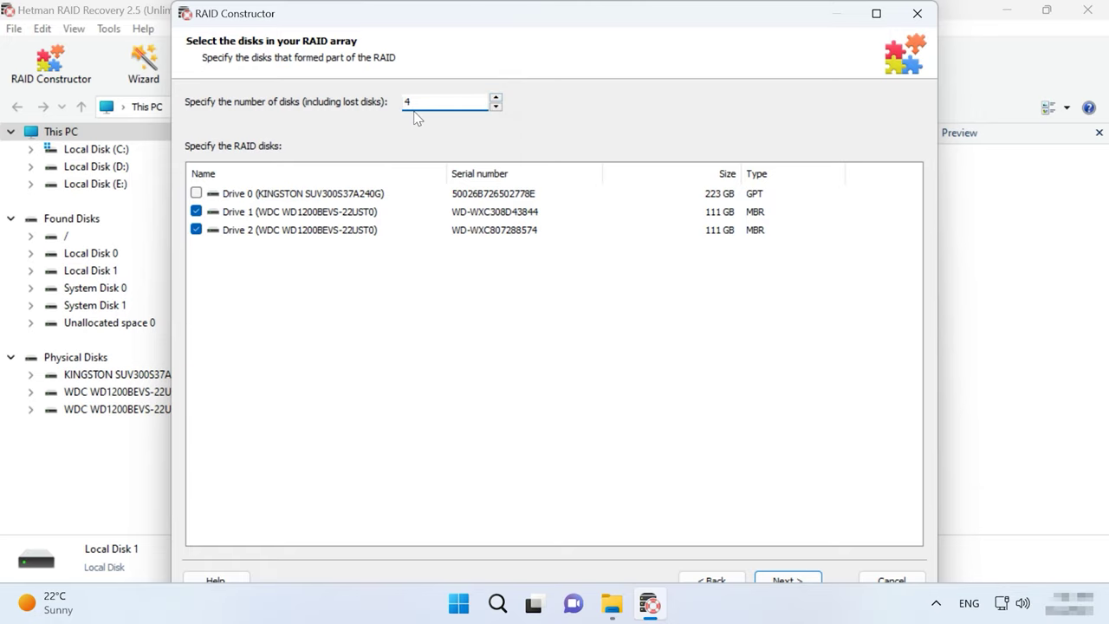
left_click(802, 581)
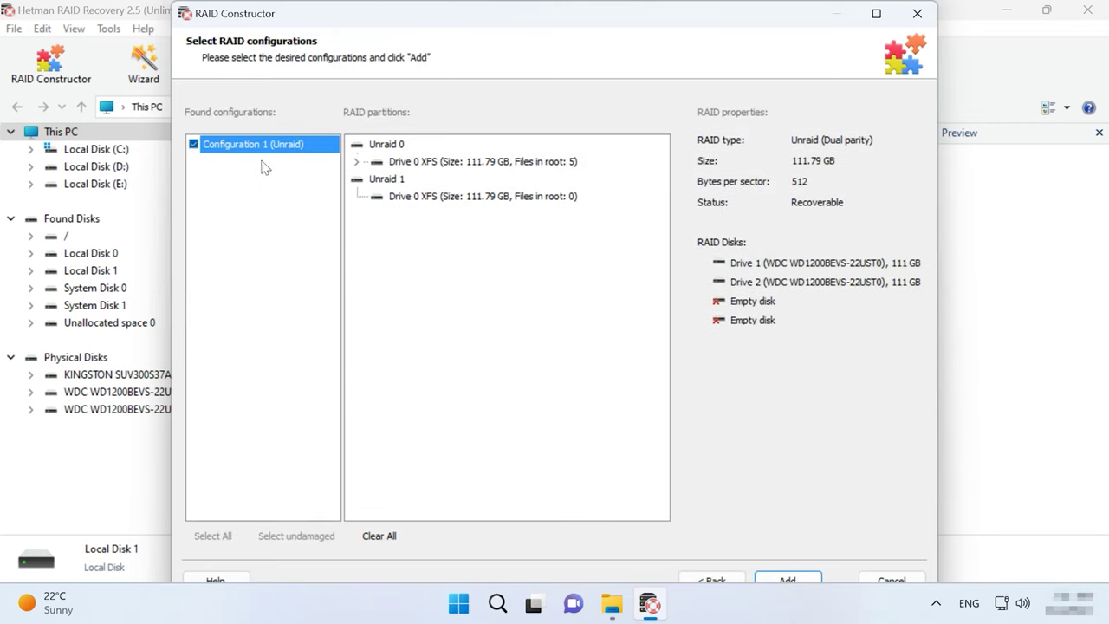
Step: Check the folders in the Unraid 0 partition and the Unraid 1 partition, and add the found Unraid configuration
left_click(355, 162)
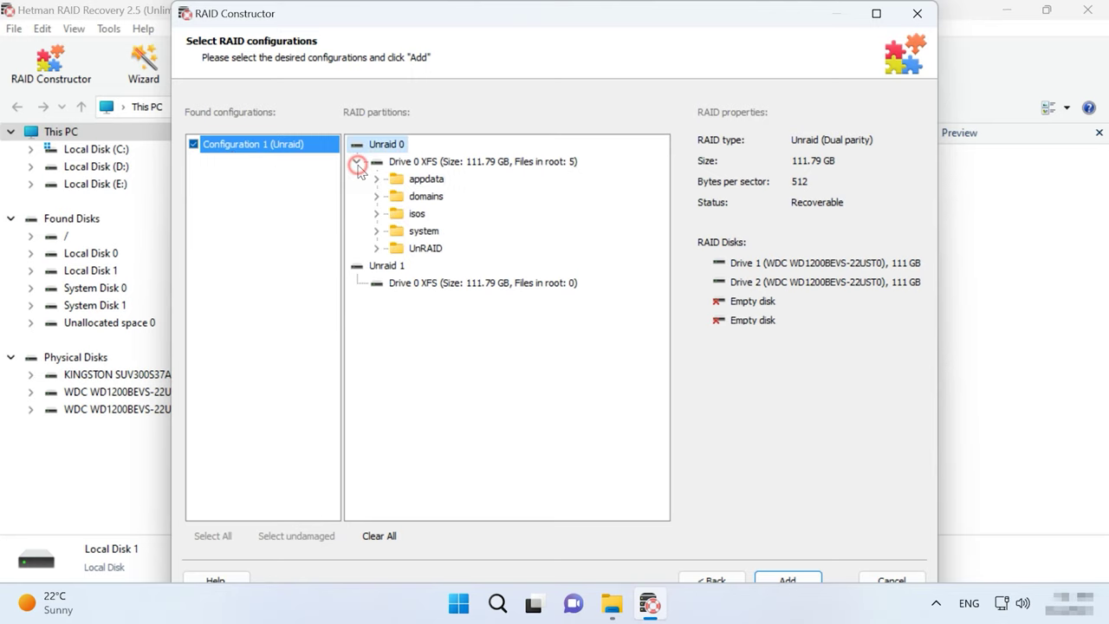
left_click(356, 163)
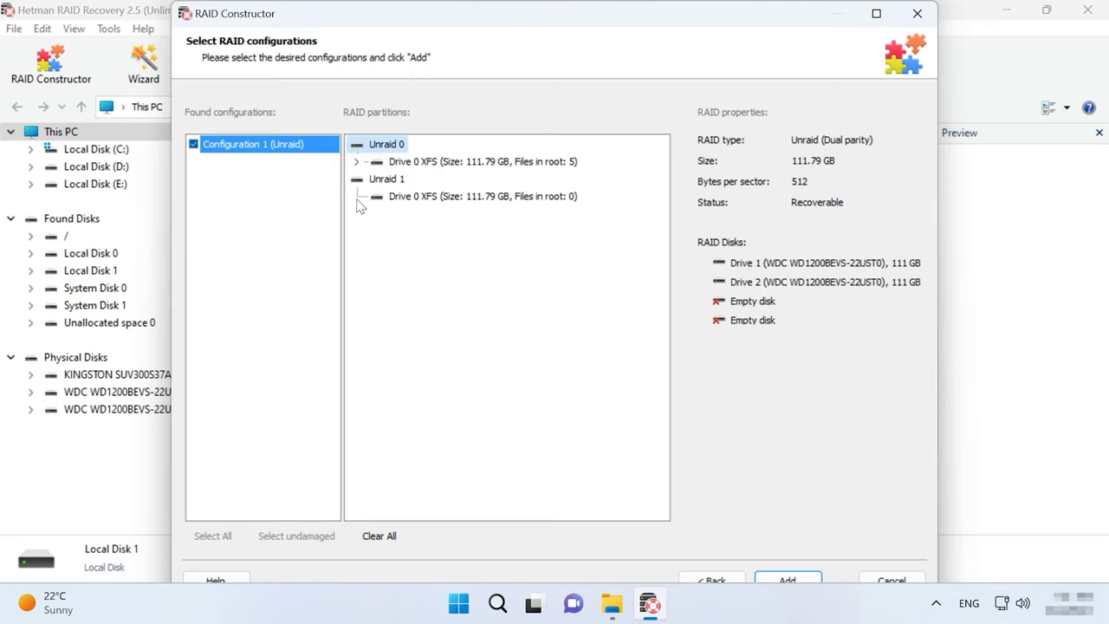
left_click(403, 197)
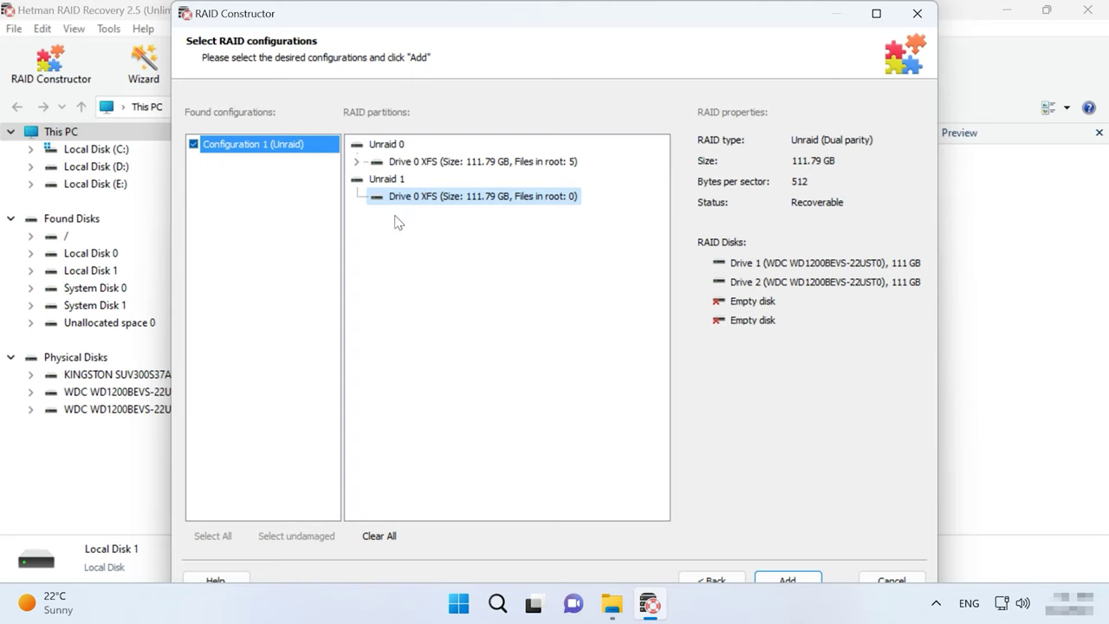
left_click(439, 164)
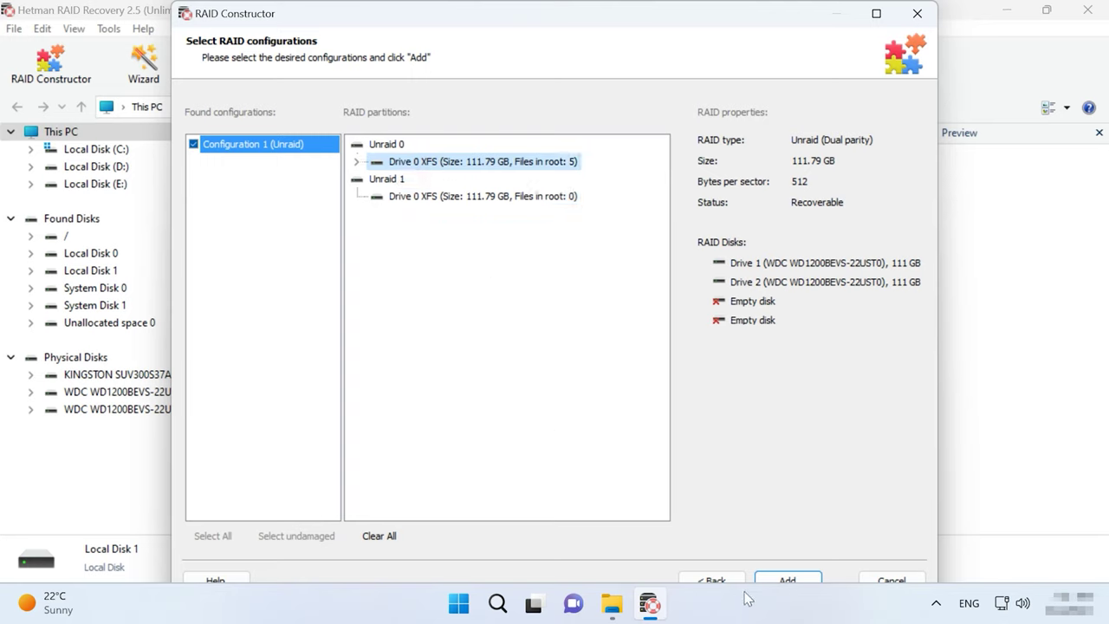
left_click(799, 579)
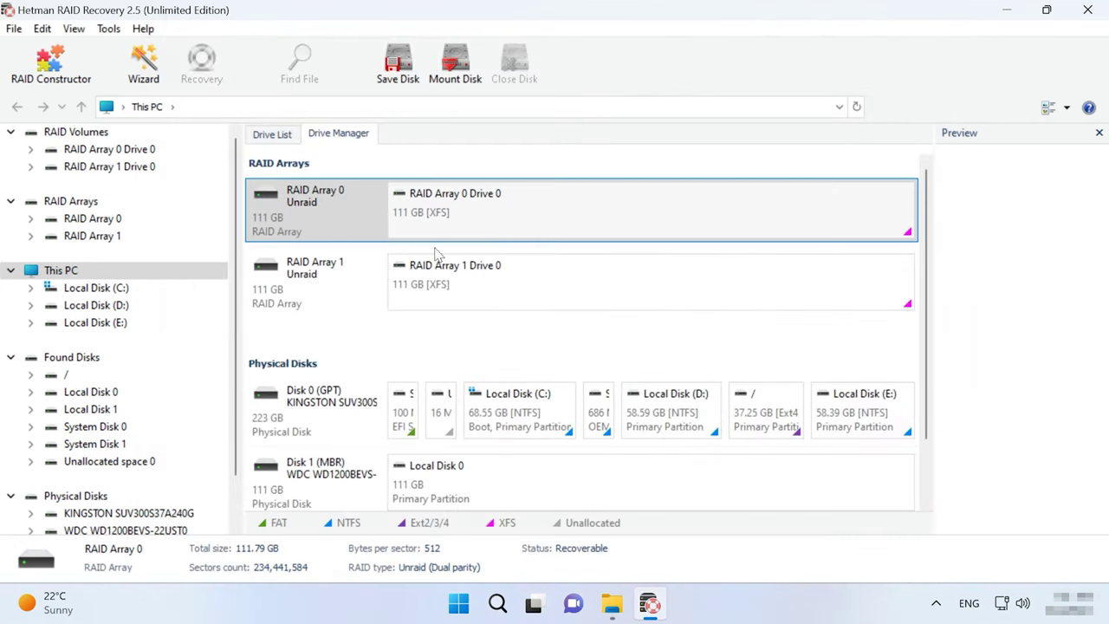
Step: Inspect the properties of the two Unraid arrays, RAID Array 0 and RAID Array 1, in the drive manager
left_click(312, 220)
left_click(363, 277)
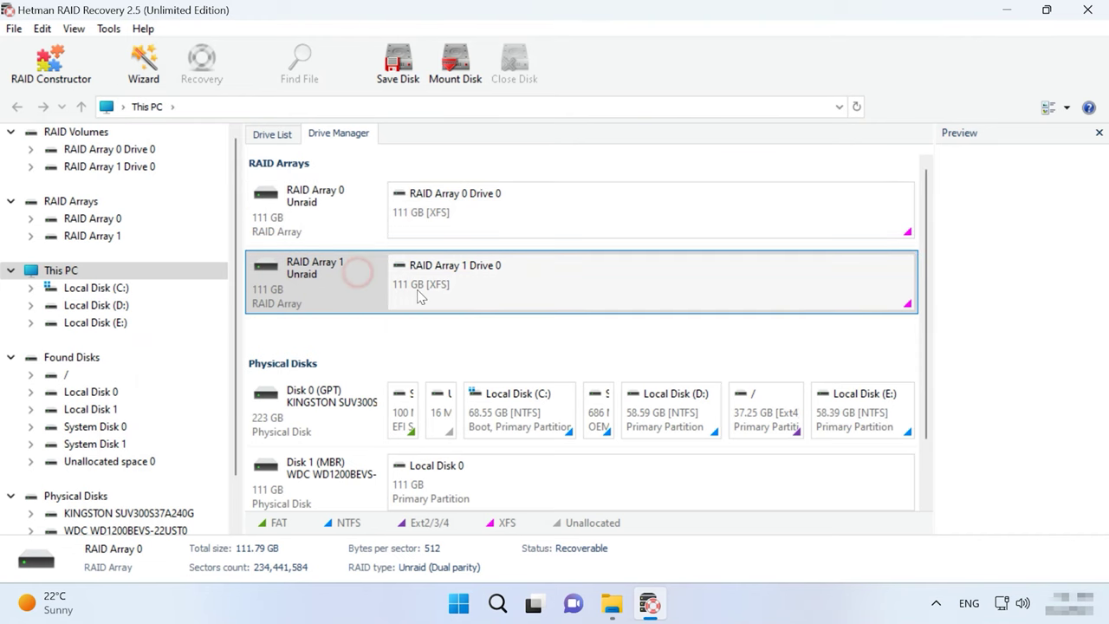
left_click(607, 364)
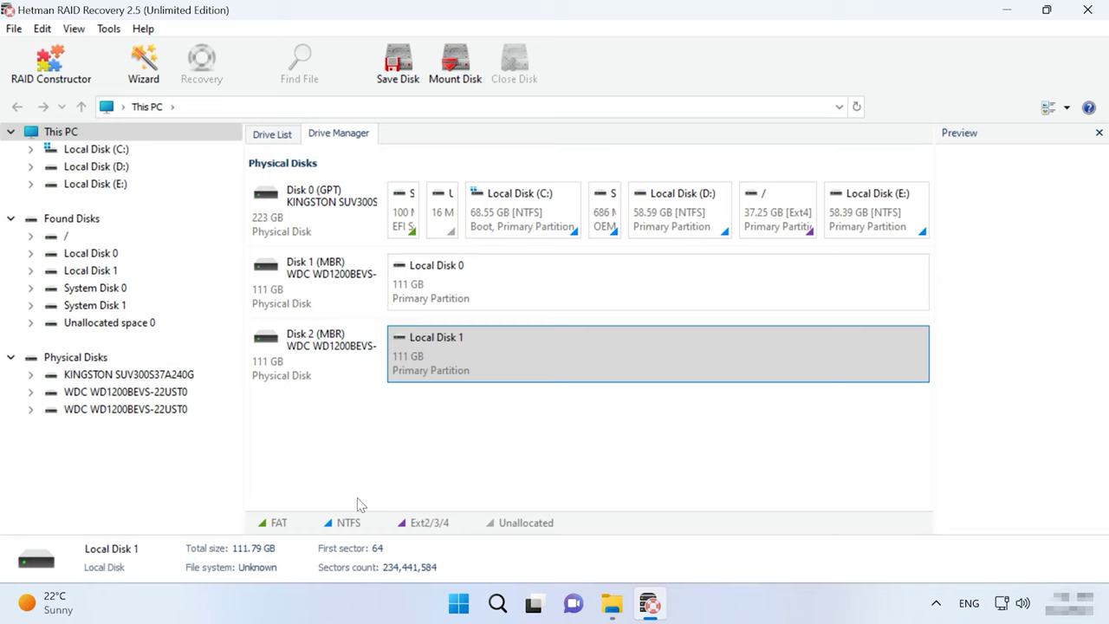
Step: Start the RAID Constructor in manual mode and add both WDC WD1200BEVS-22UST0 drives to the array's selected disks
left_click(50, 70)
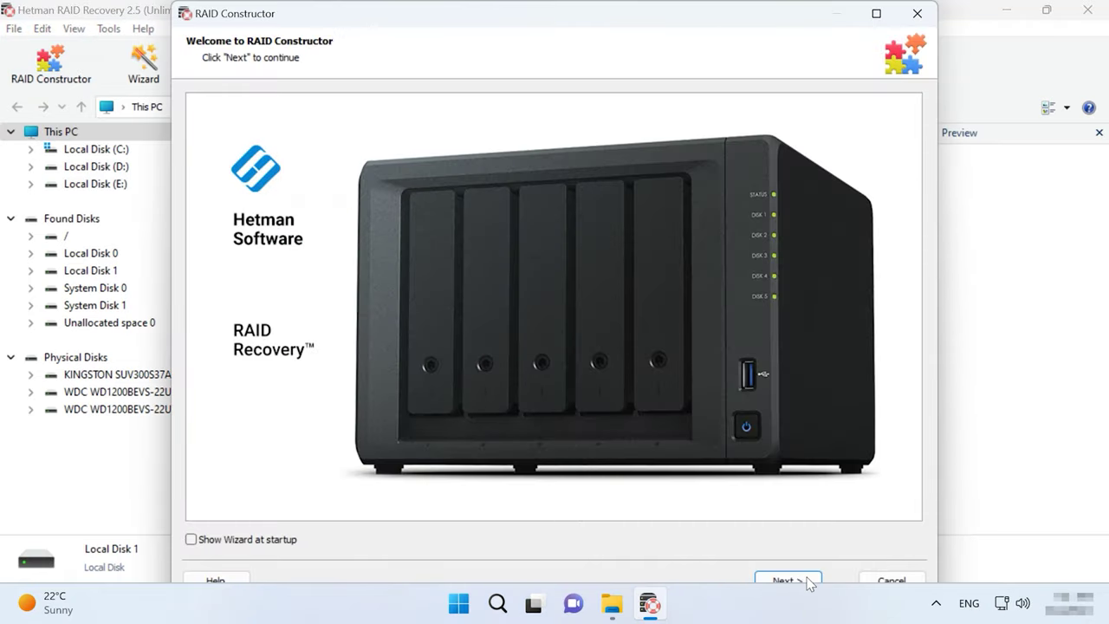
left_click(801, 582)
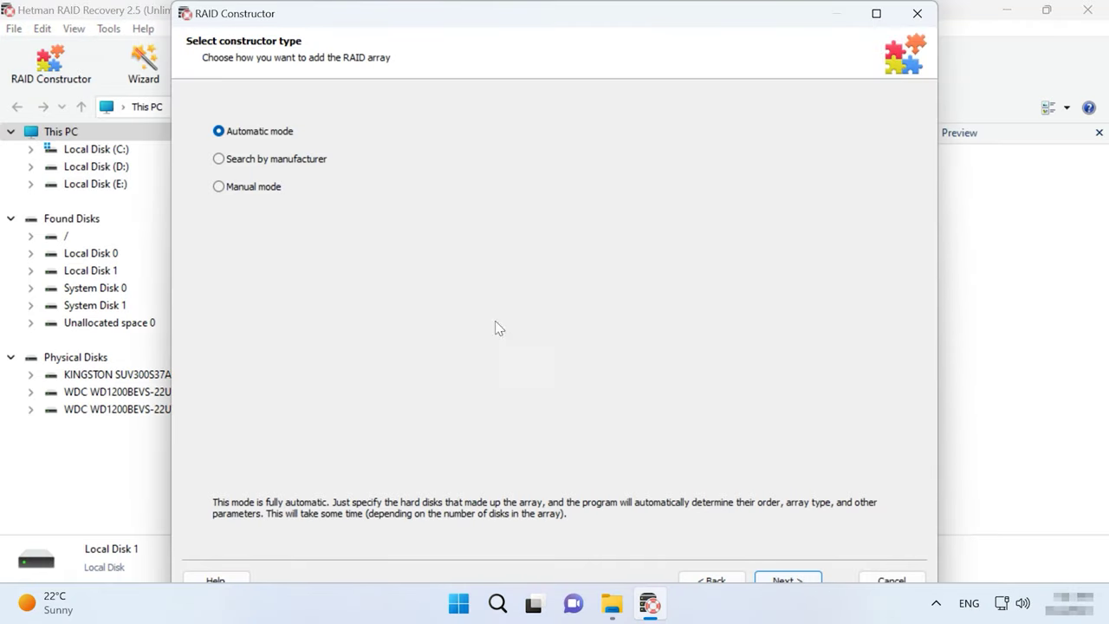
left_click(258, 190)
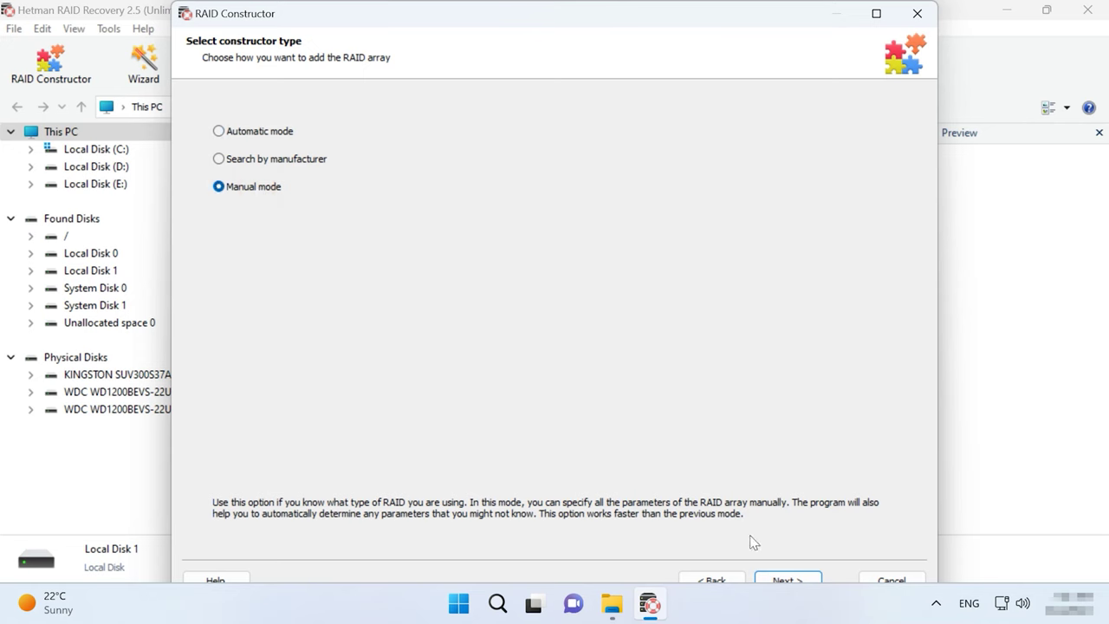
left_click(793, 578)
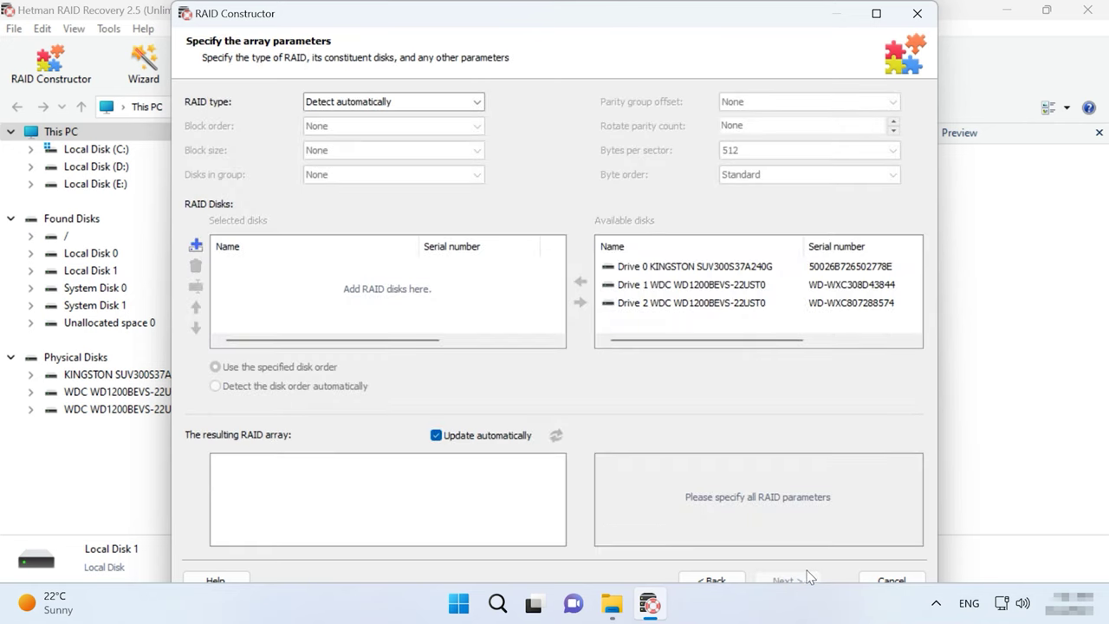
left_click(645, 286)
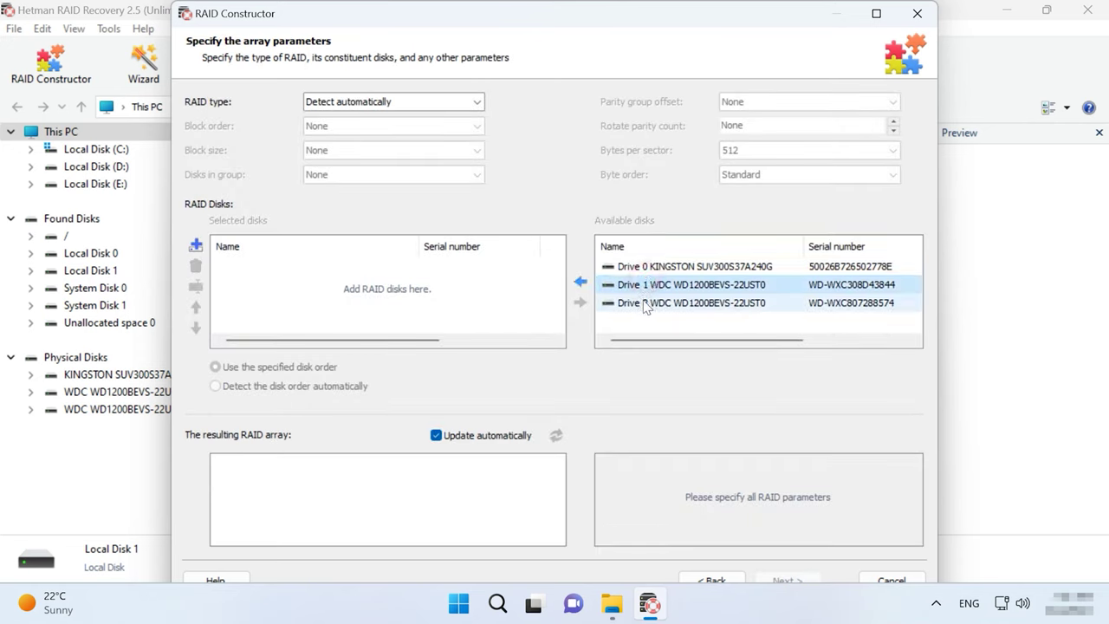
left_click(642, 304, "ctrl")
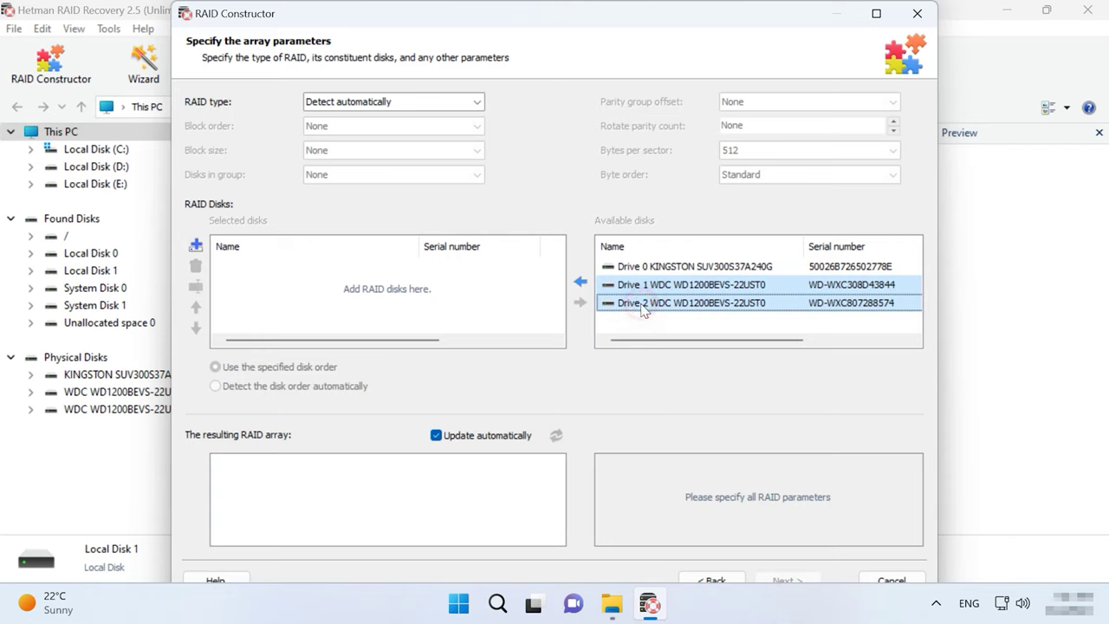
left_click(581, 281)
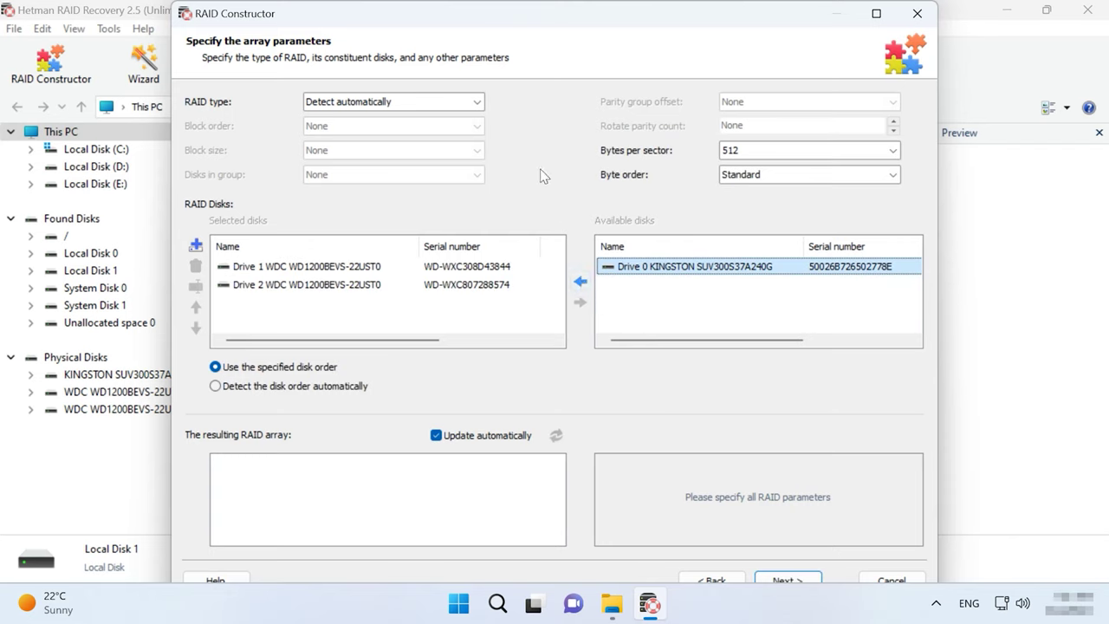
Step: Set the RAID type to Unraid (Dual parity) and add two empty disks after the WDC drives
left_click(476, 102)
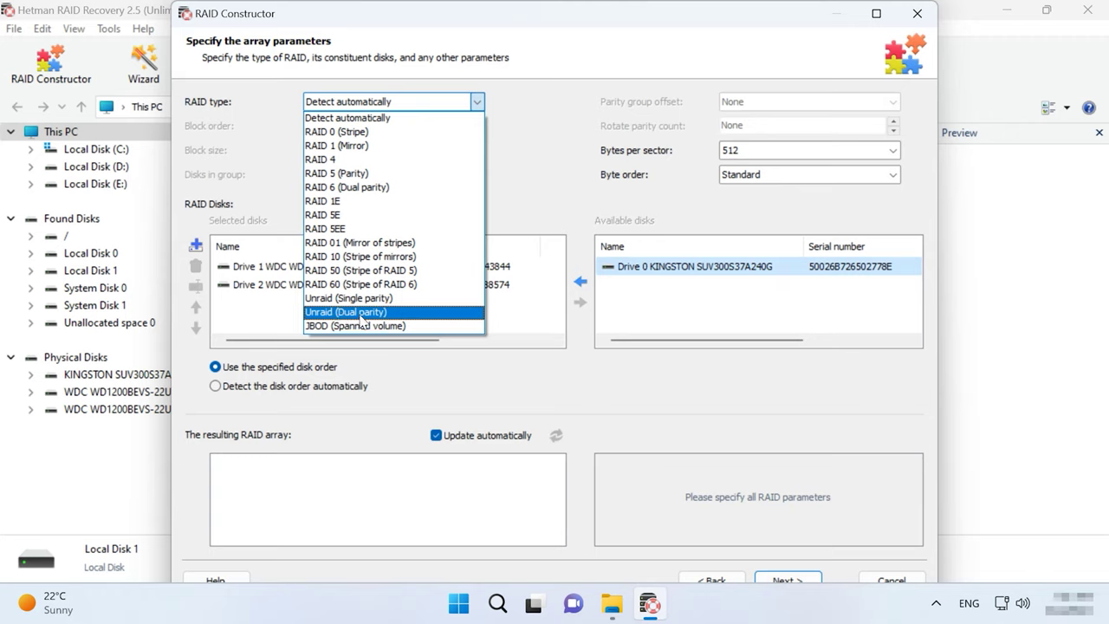
left_click(362, 314)
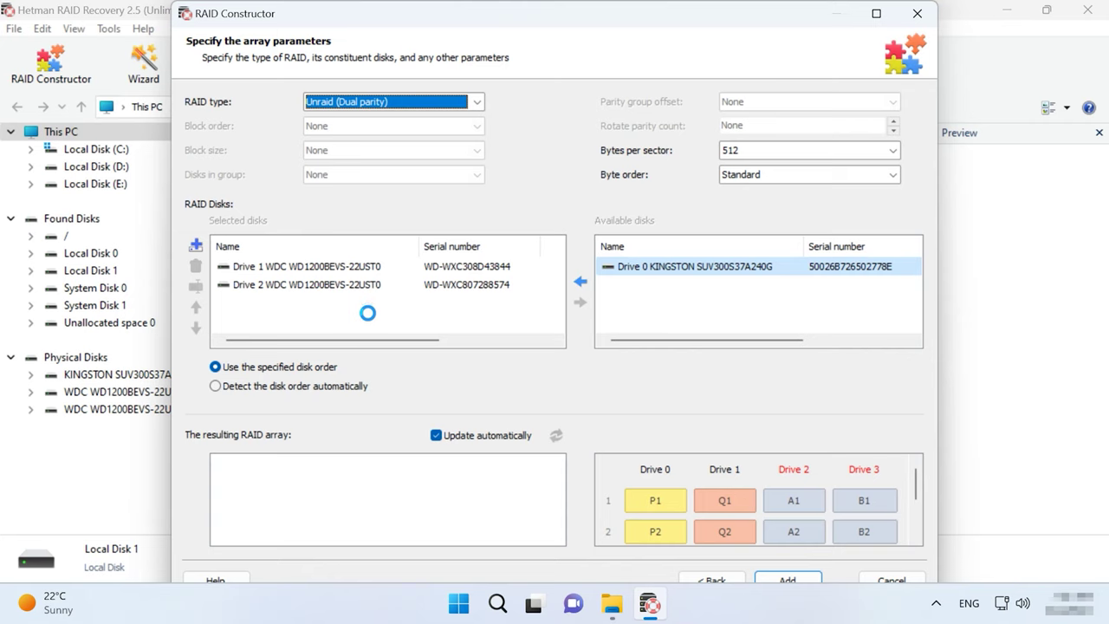
left_click(196, 245)
left_click(195, 245)
left_click(246, 303)
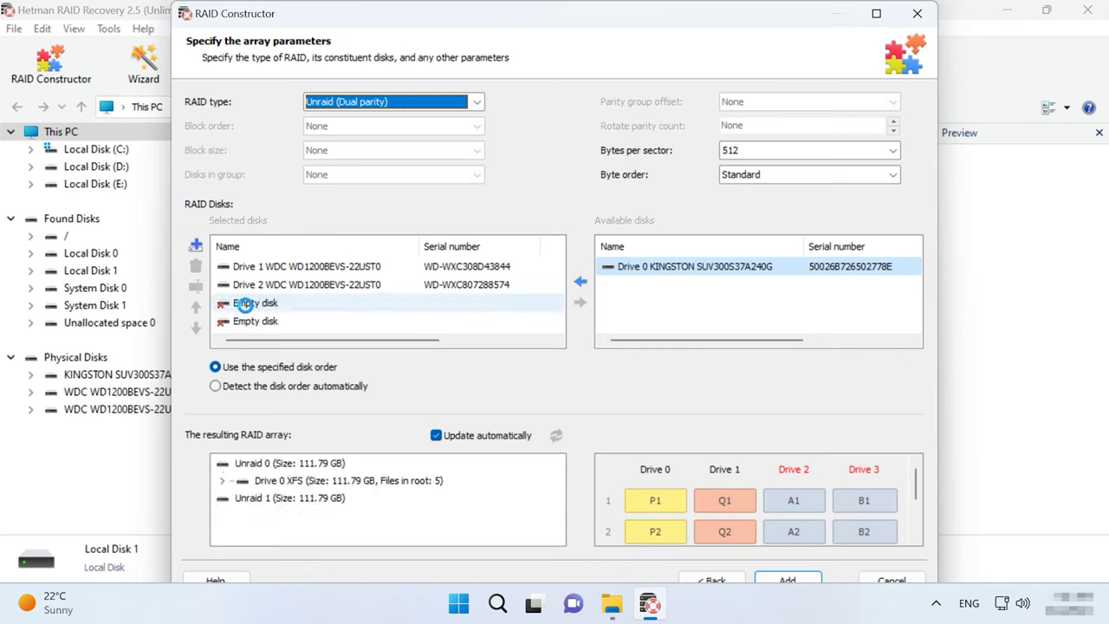
left_click(289, 320)
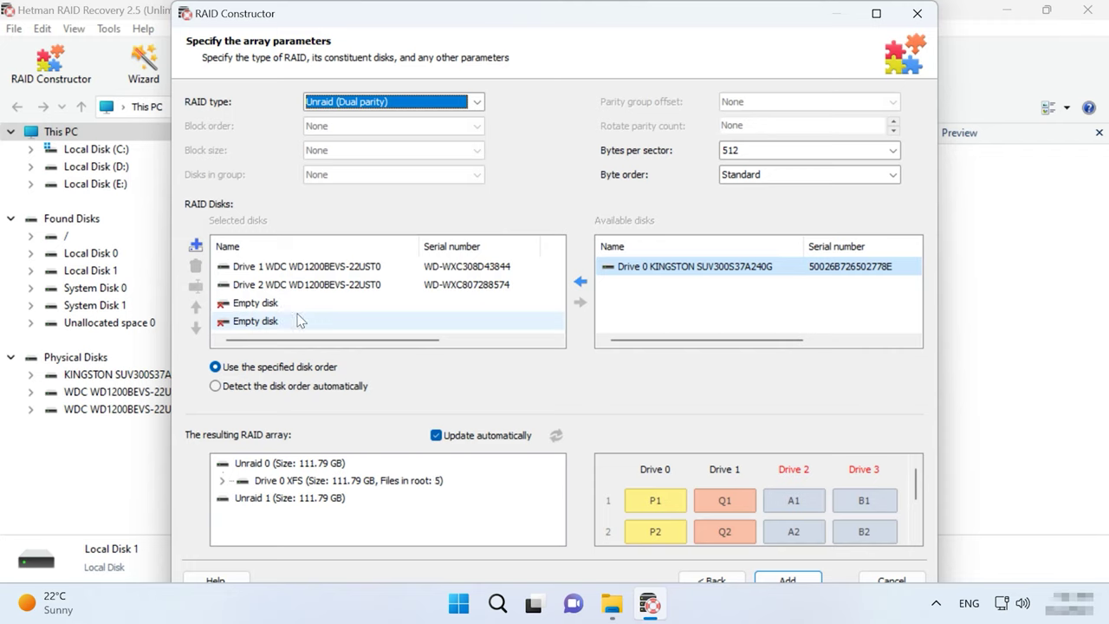
Step: Set the disk offset of Drive 1 to 64 sectors and confirm the disk options
left_click(260, 267)
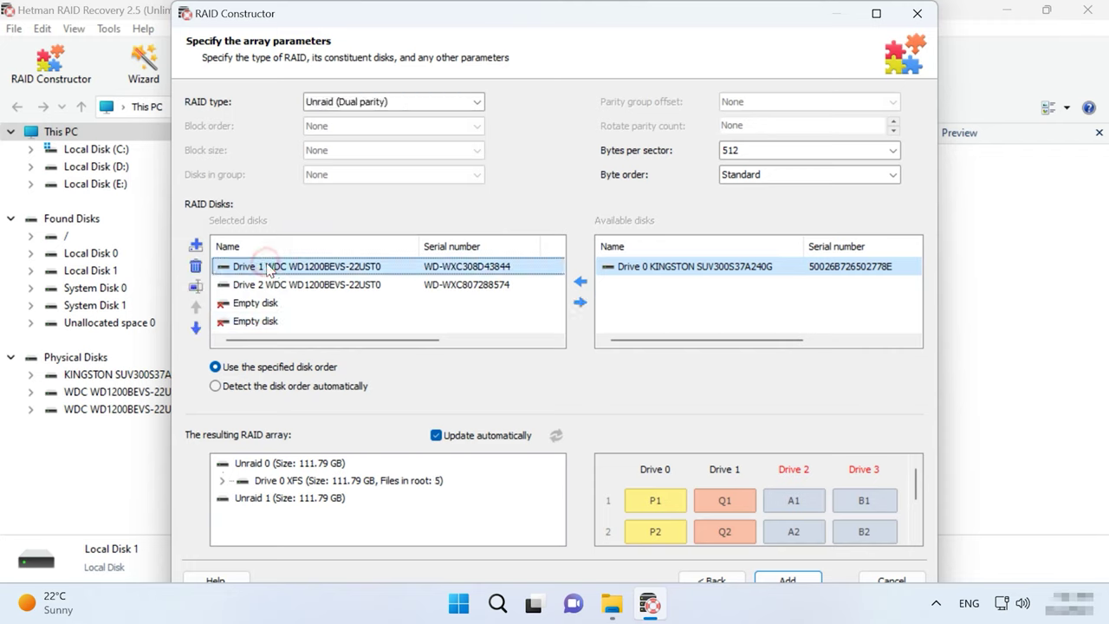
left_click(195, 290)
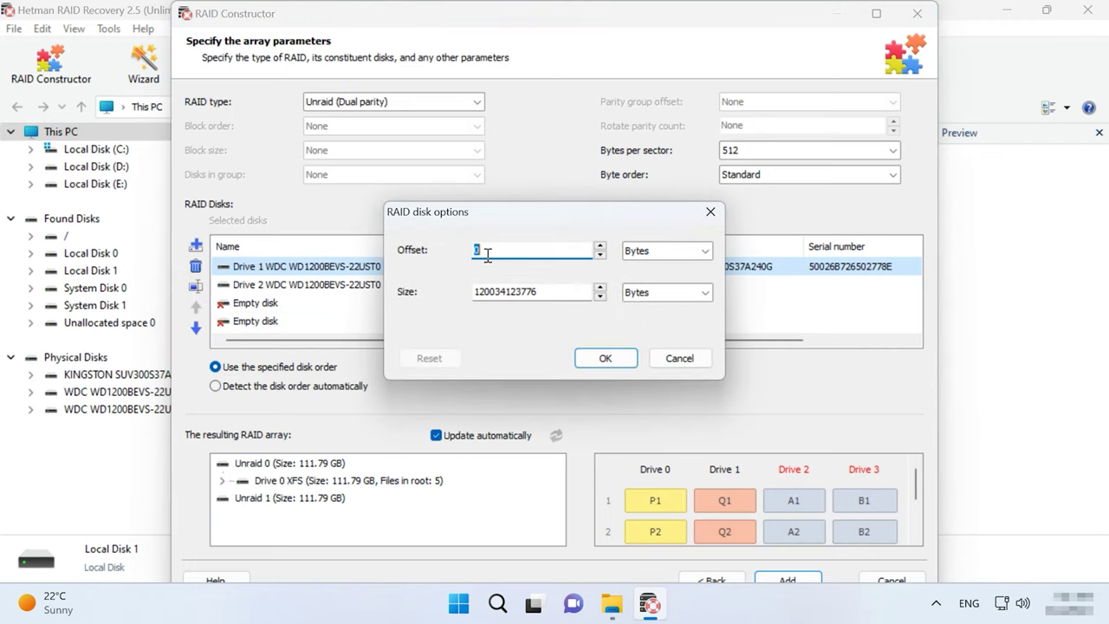
type("64")
left_click(702, 252)
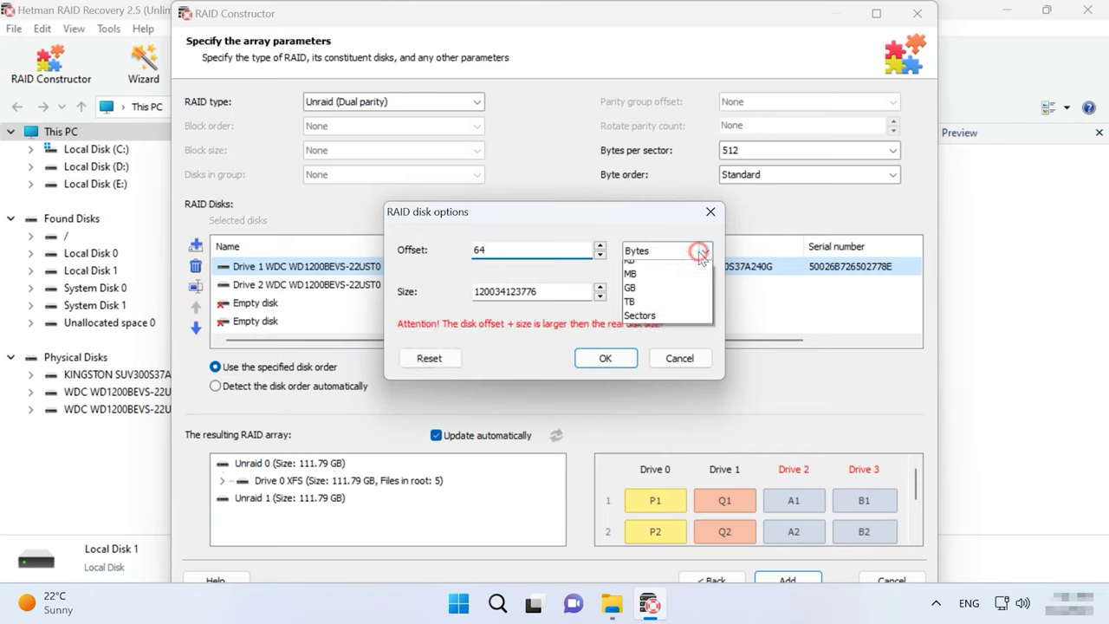
left_click(650, 324)
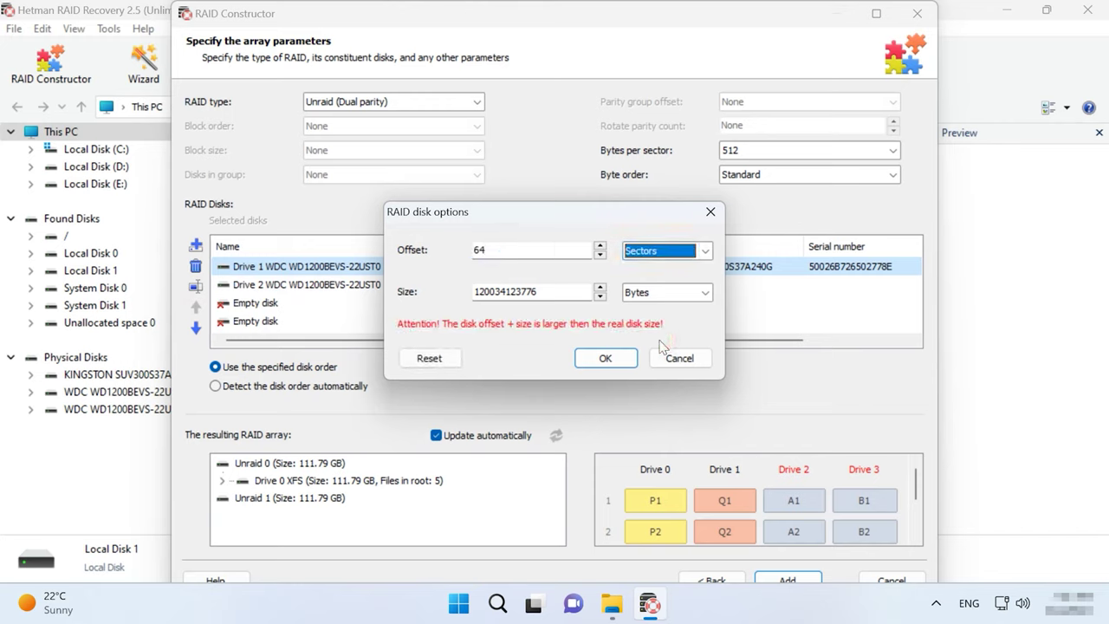
left_click(623, 358)
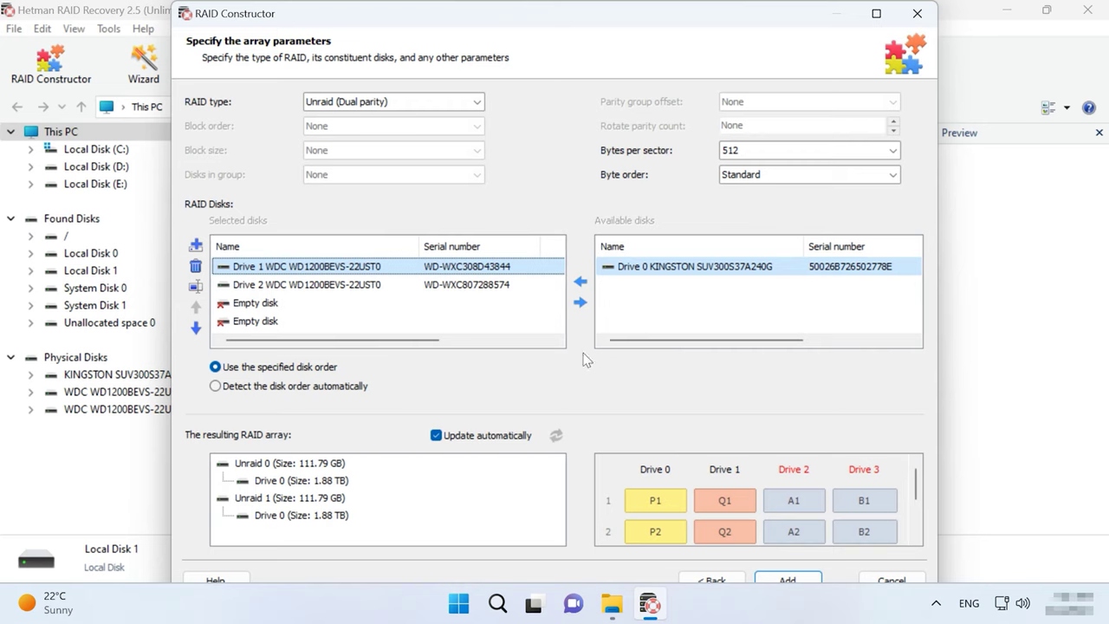
Step: Set the disk offset of Drive 2 WDC WD1200BEVS-22UST0 to 64 sectors and confirm the disk options
left_click(277, 284)
left_click(194, 288)
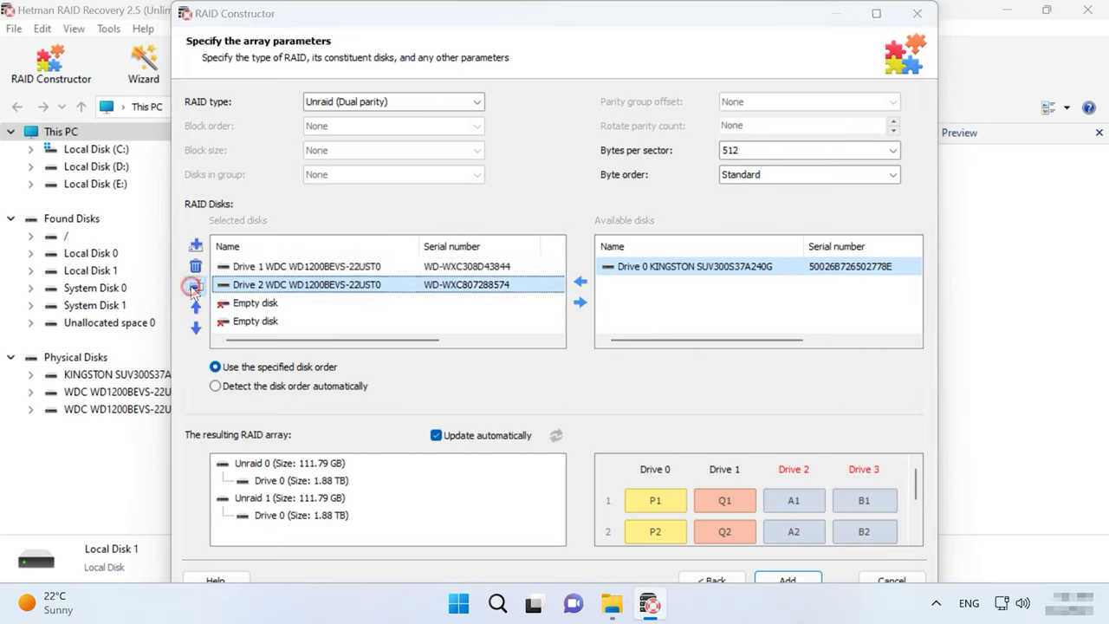
type("64")
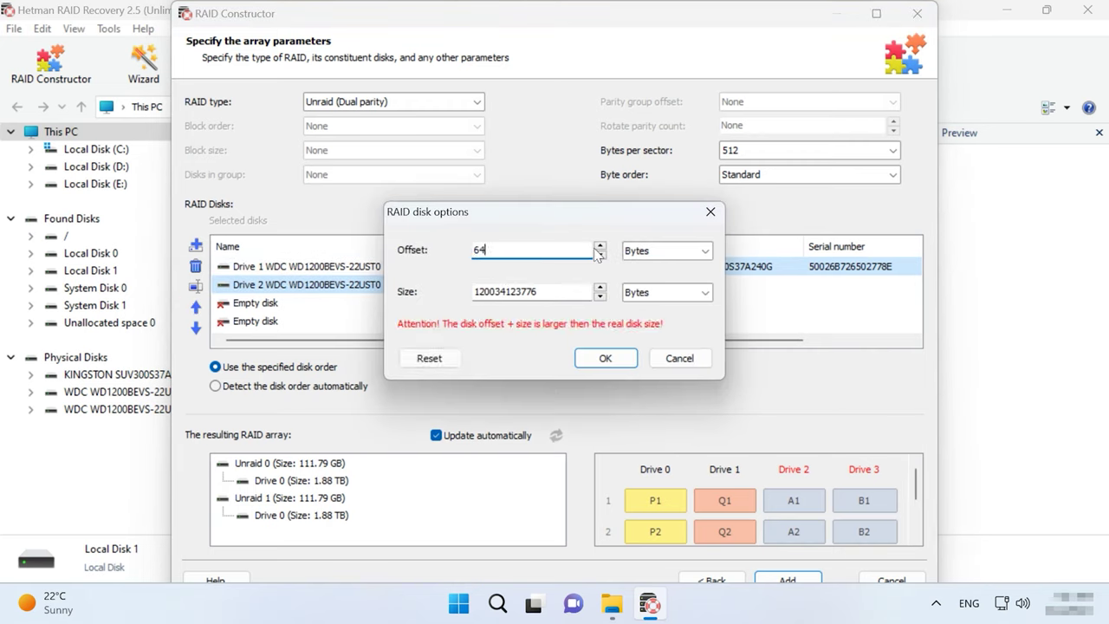
left_click(659, 252)
left_click(641, 337)
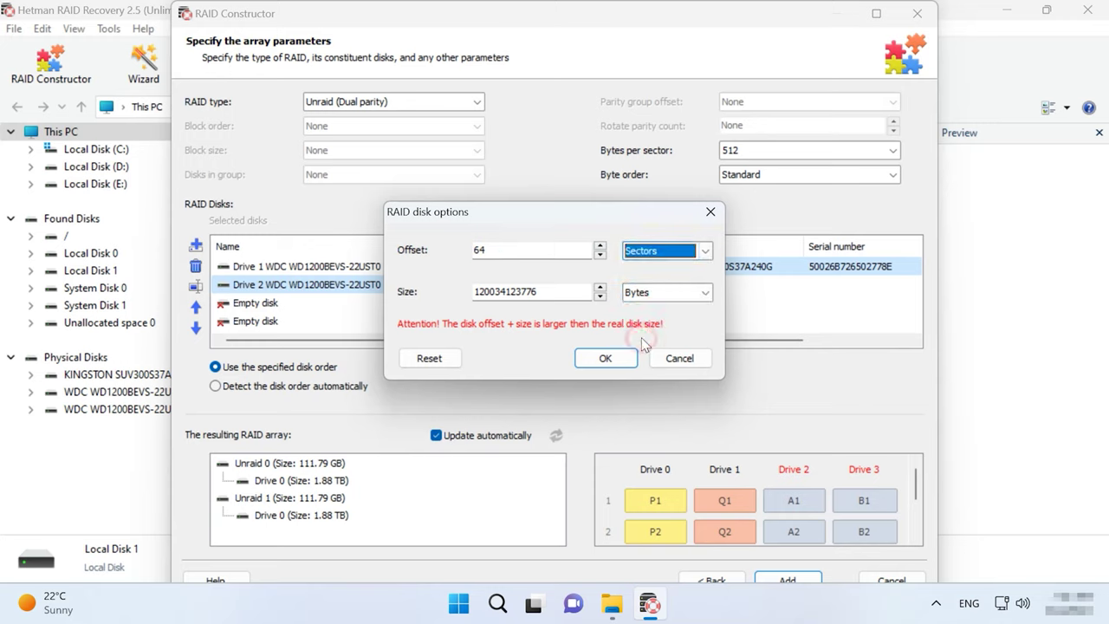
left_click(605, 359)
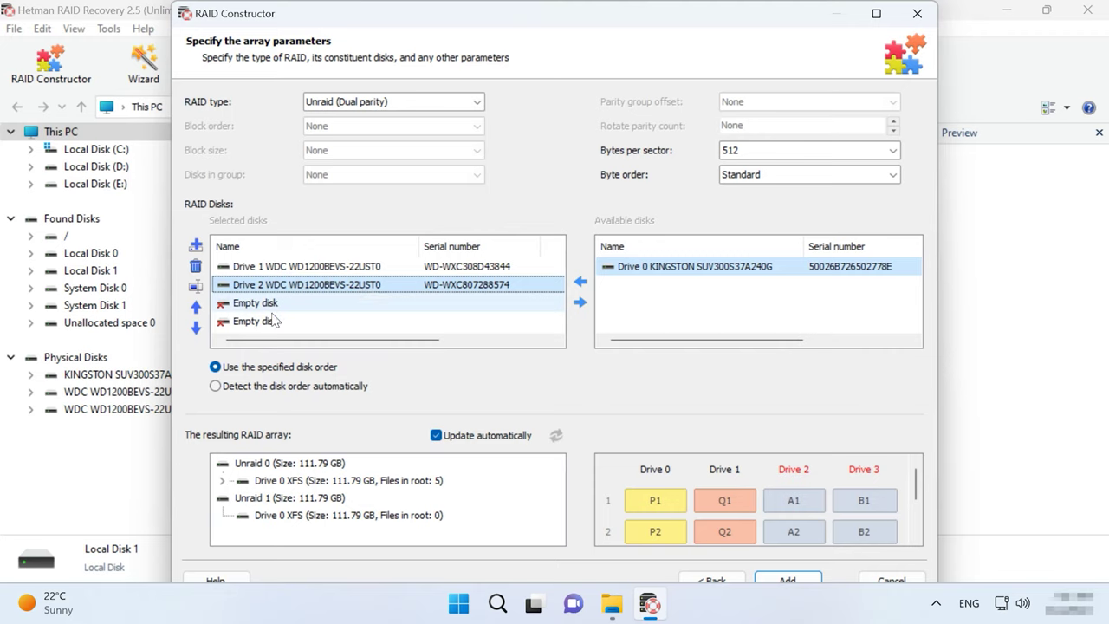
Step: Check the UnRAID folder in the resulting Unraid 0 volume and add the constructed array to the drive manager
left_click(222, 480)
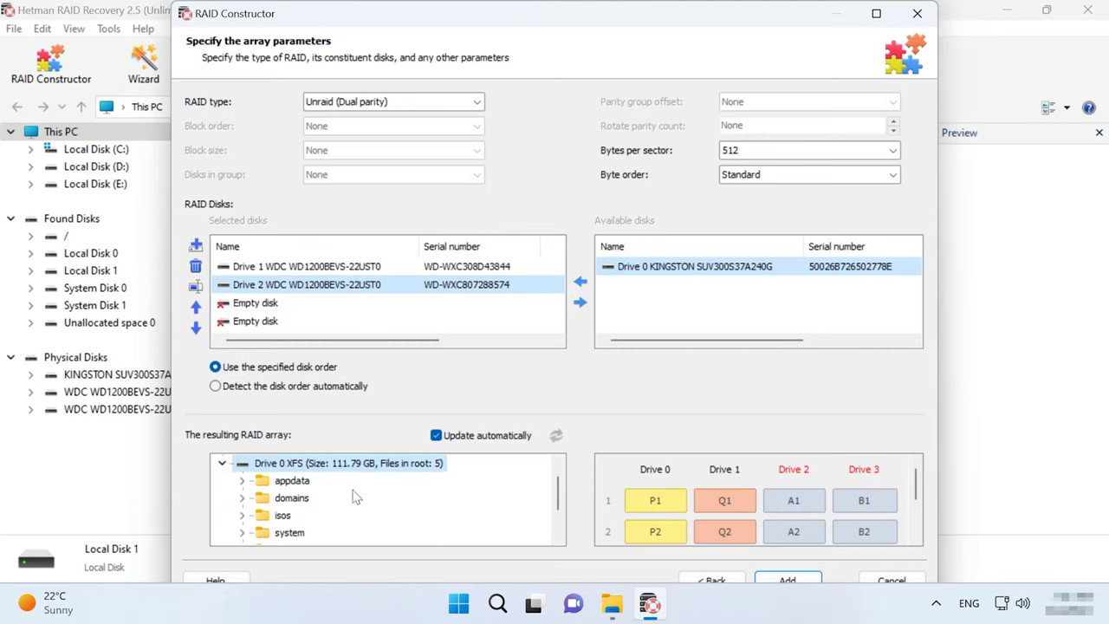
scroll(353, 498, "down", 1)
left_click(291, 500)
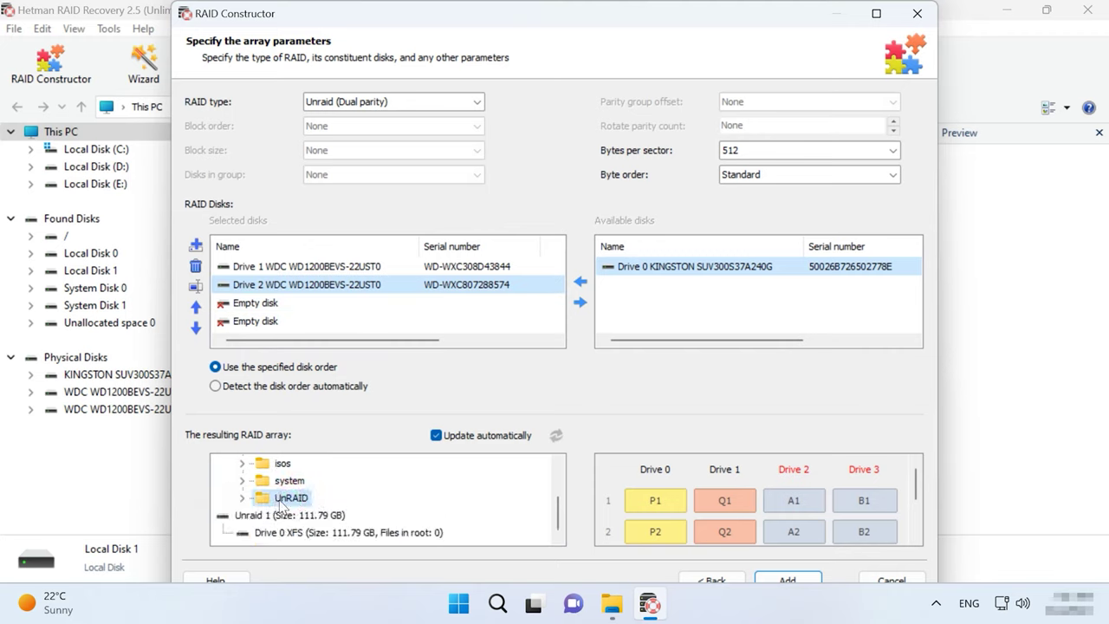
left_click(799, 577)
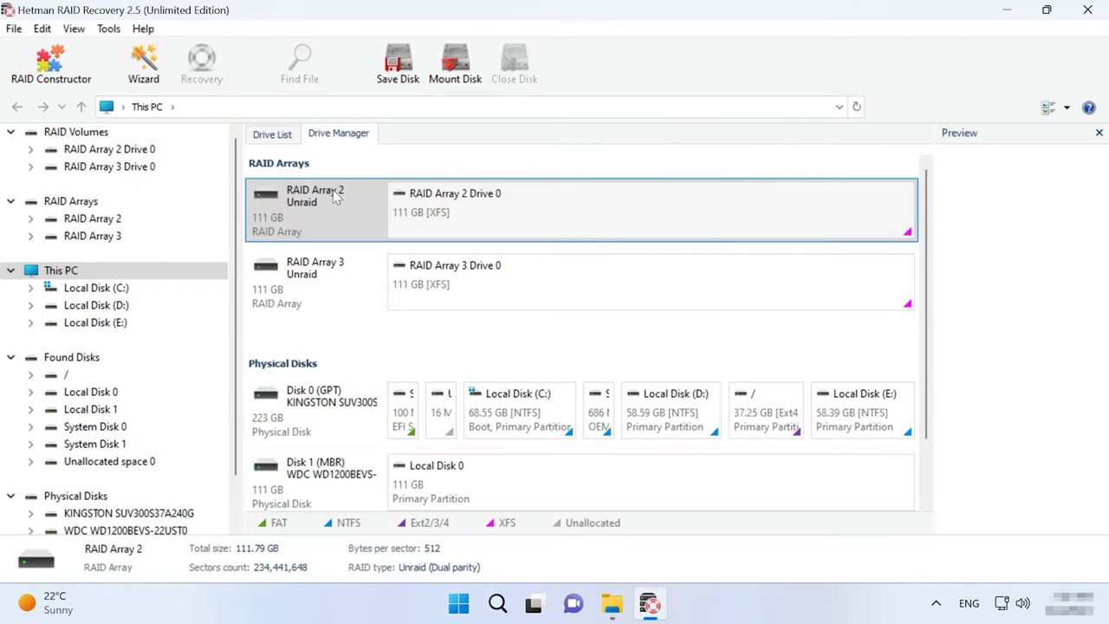
Step: Open RAID Array 2 Drive 0 and analyse it with the Fast scan option
left_click(671, 216)
right_click(671, 216)
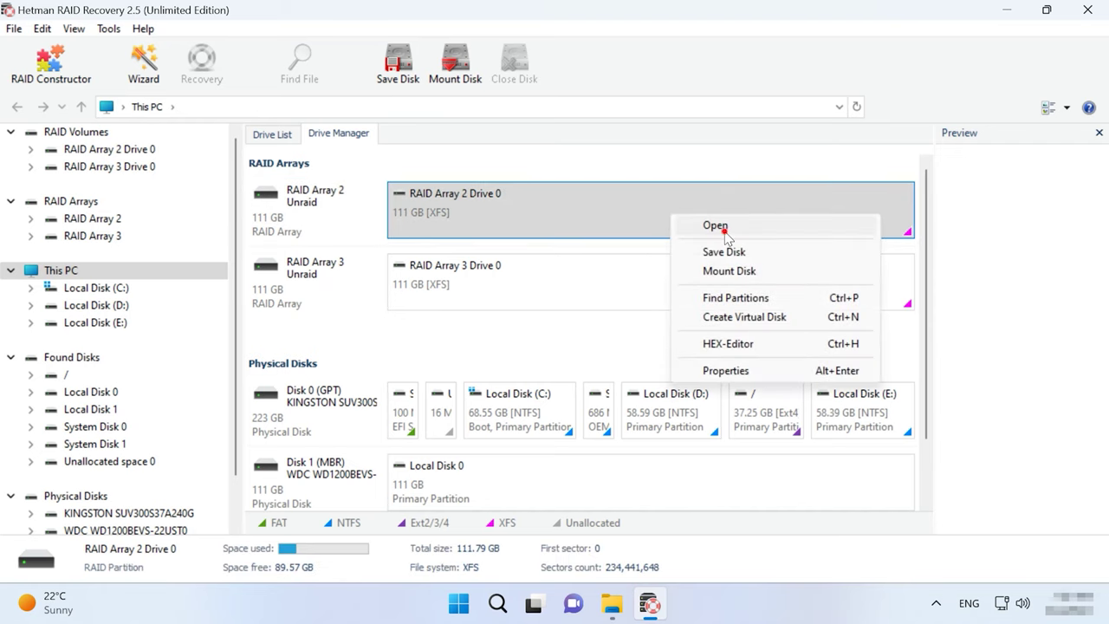
left_click(723, 229)
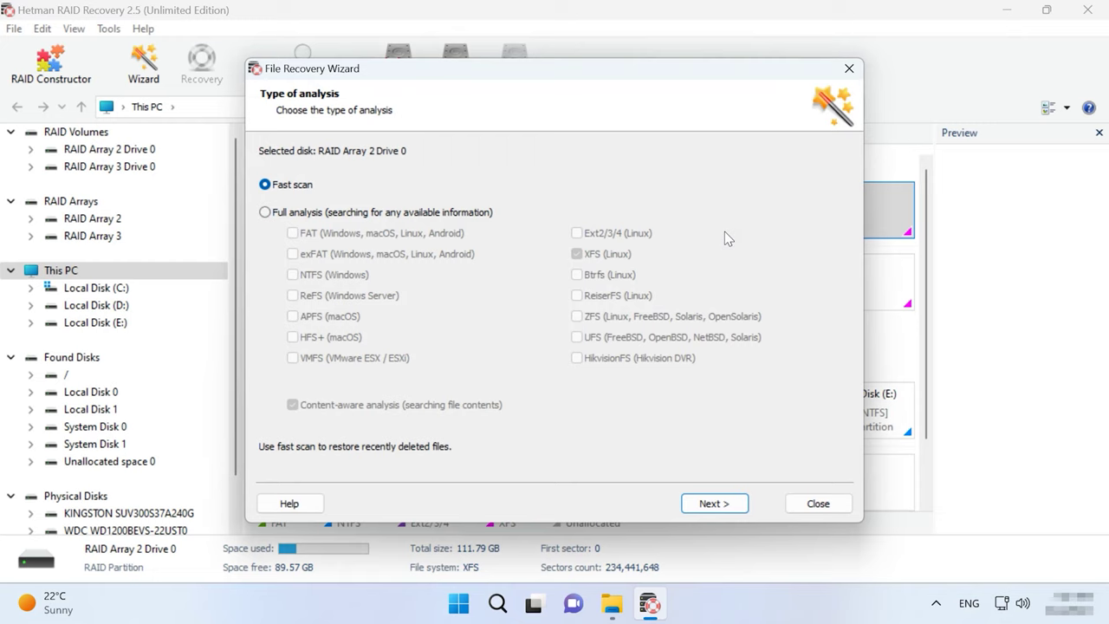
left_click(292, 214)
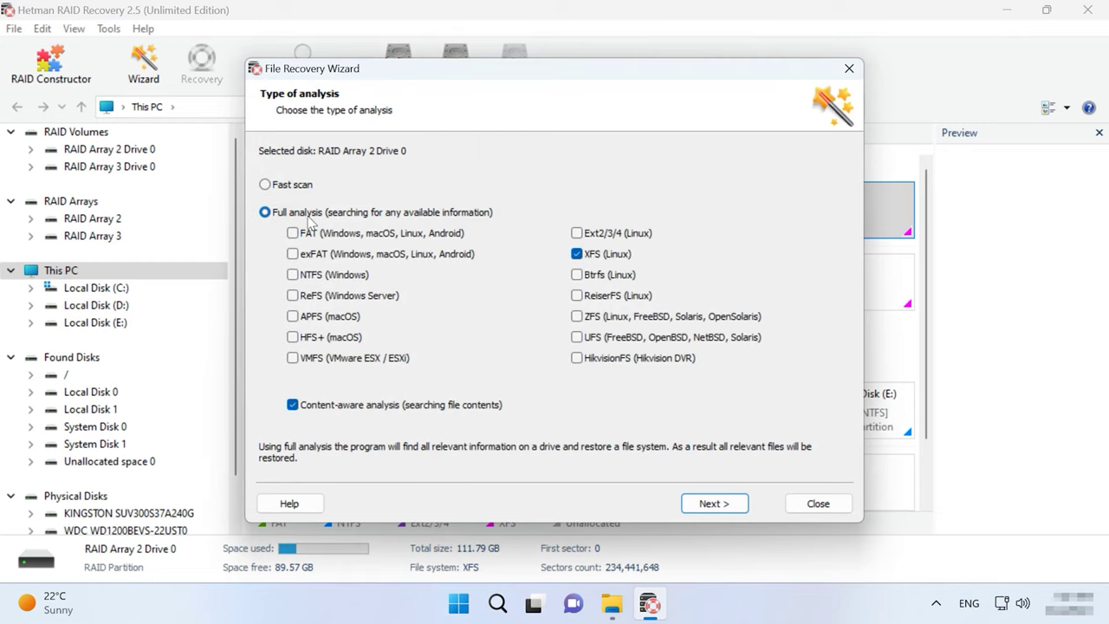
left_click(295, 185)
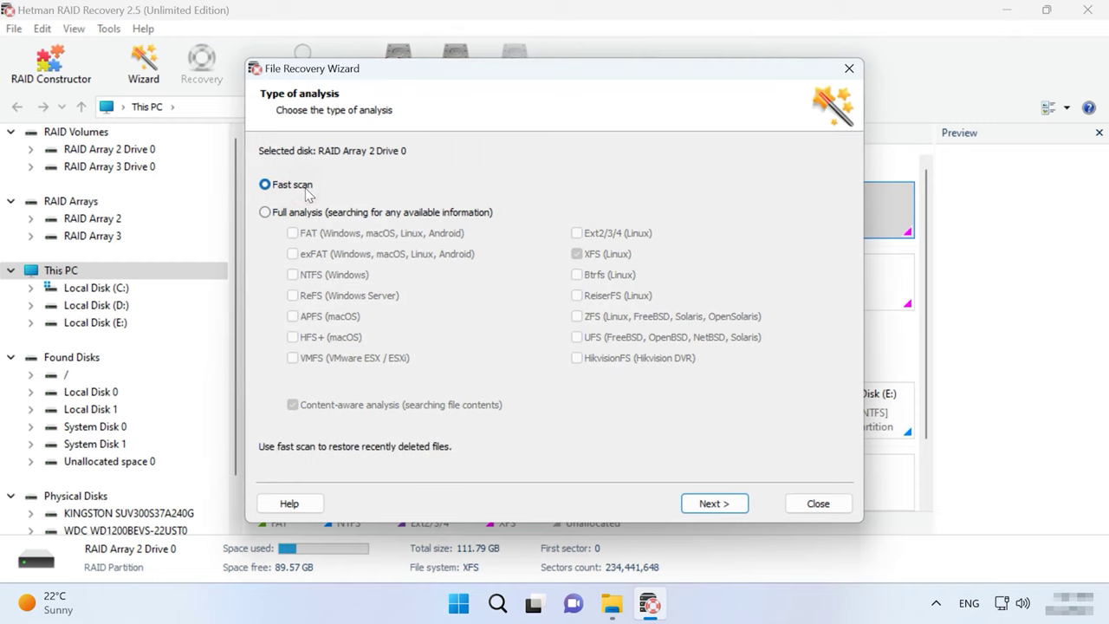
left_click(723, 506)
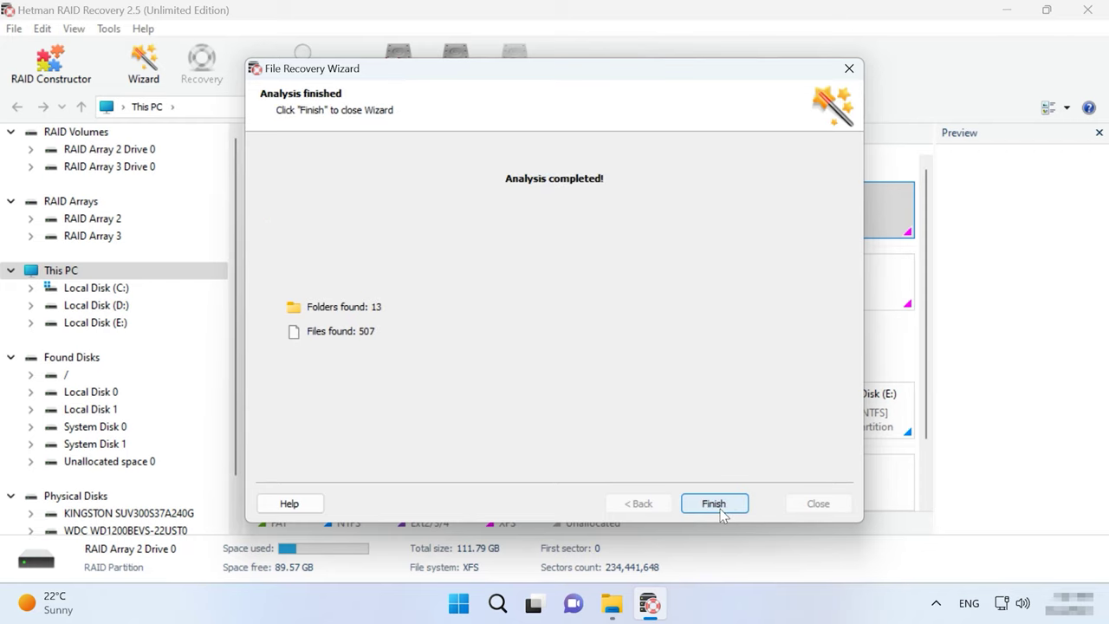
left_click(721, 509)
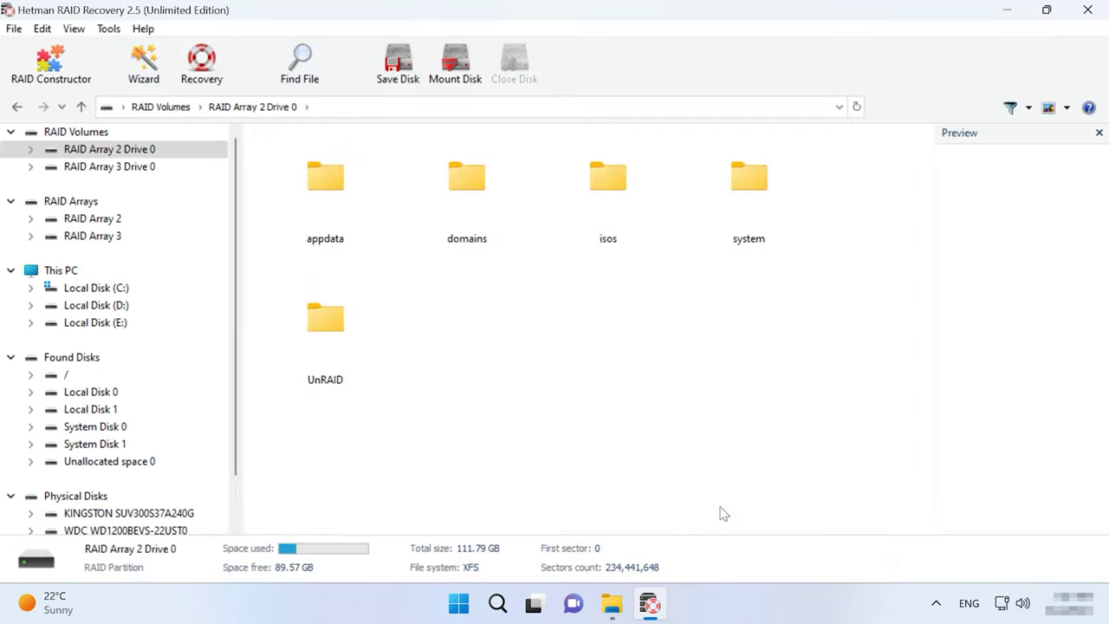
Step: Analyse RAID Array 2 Drive 0 again using Full analysis with XFS (Linux) and content-aware analysis enabled
left_click(59, 272)
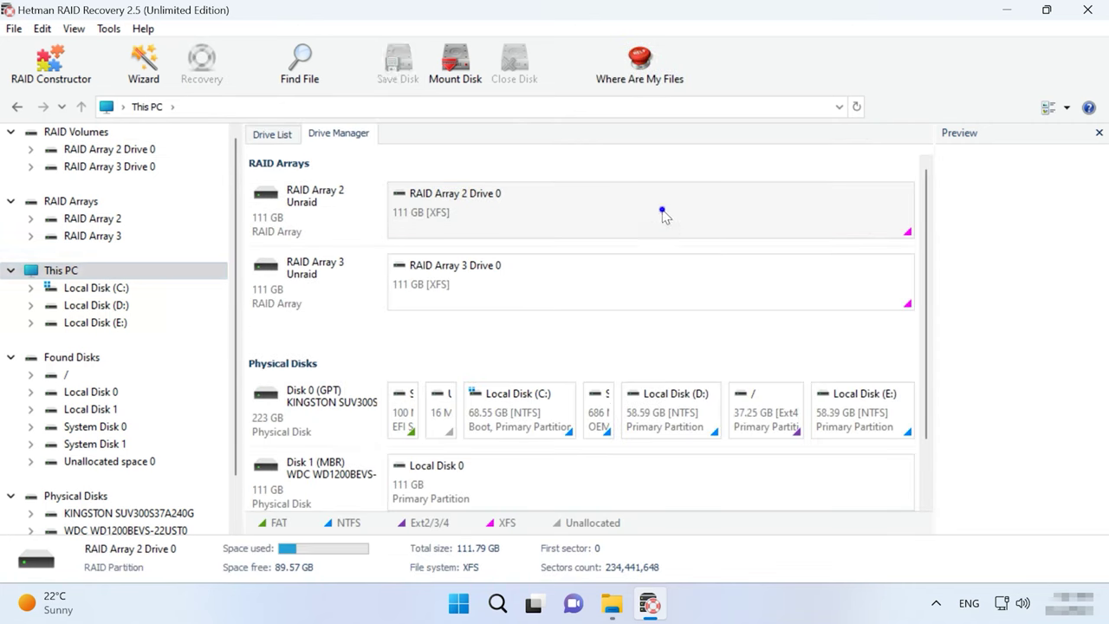
right_click(663, 212)
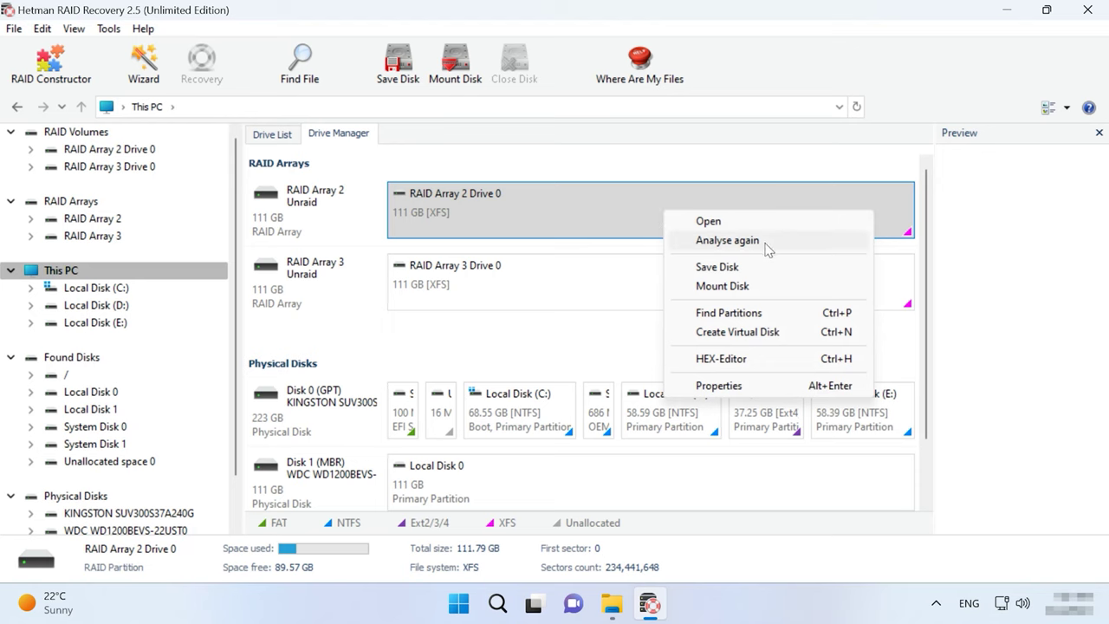
left_click(728, 241)
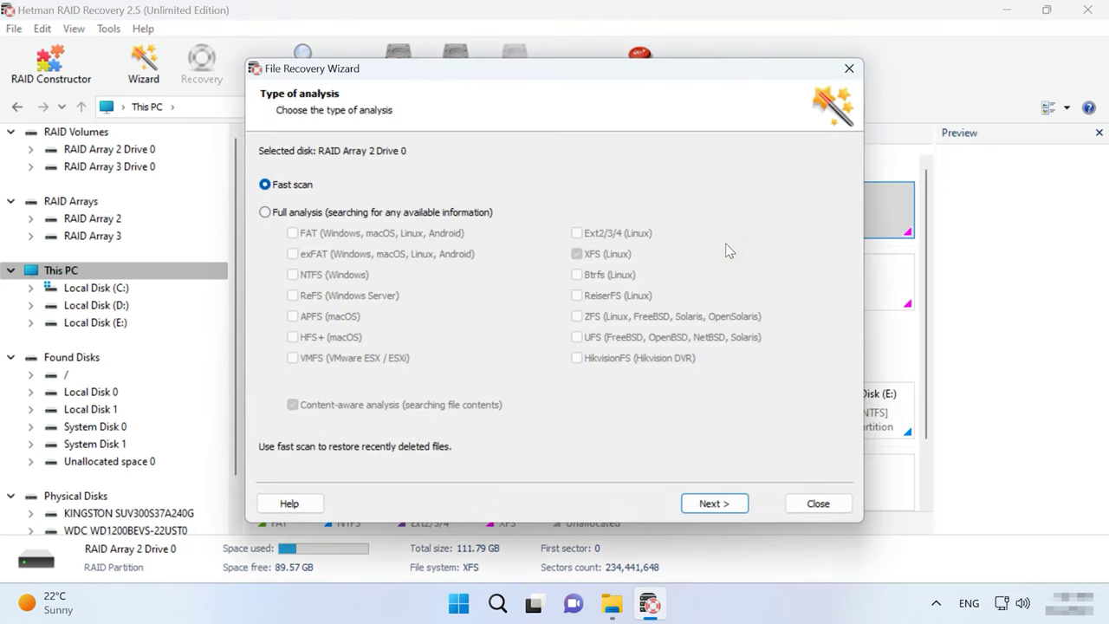
left_click(303, 216)
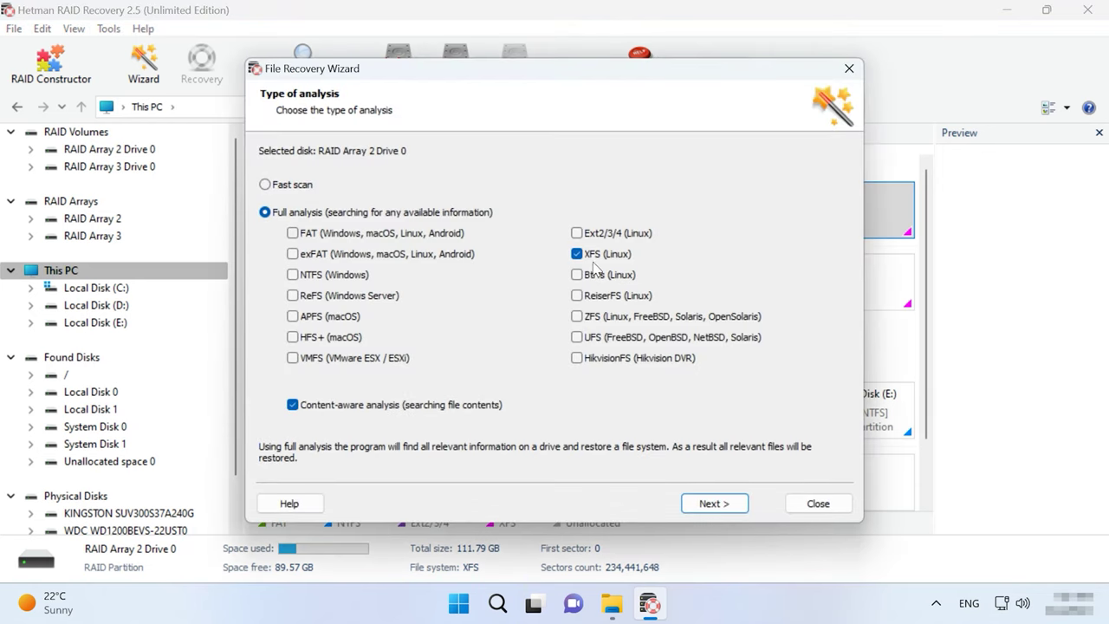
left_click(337, 408)
left_click(338, 408)
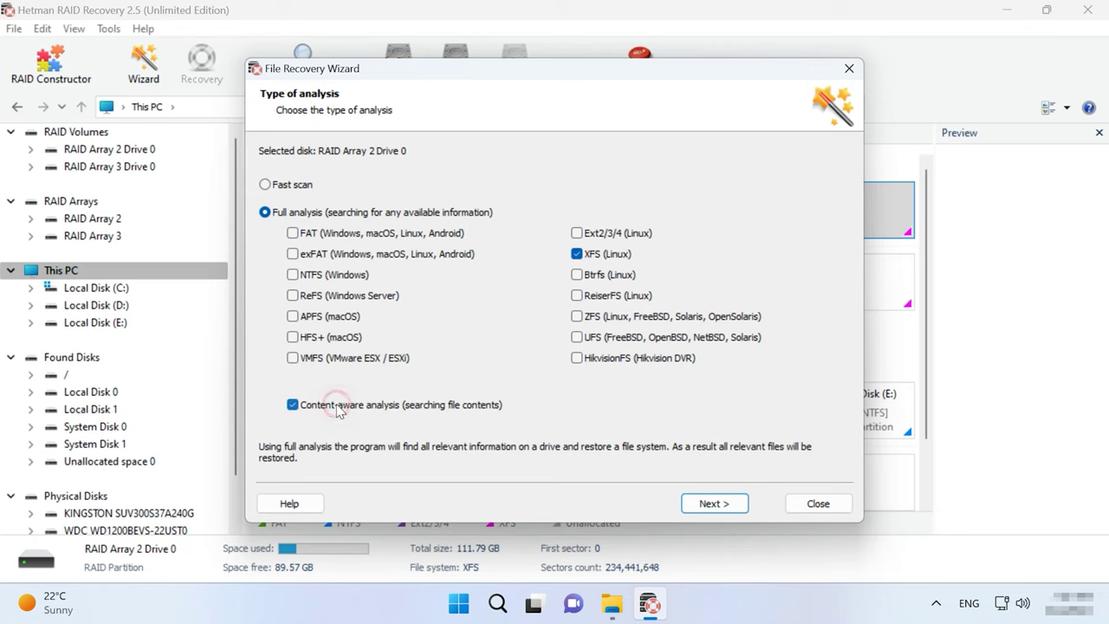
left_click(714, 504)
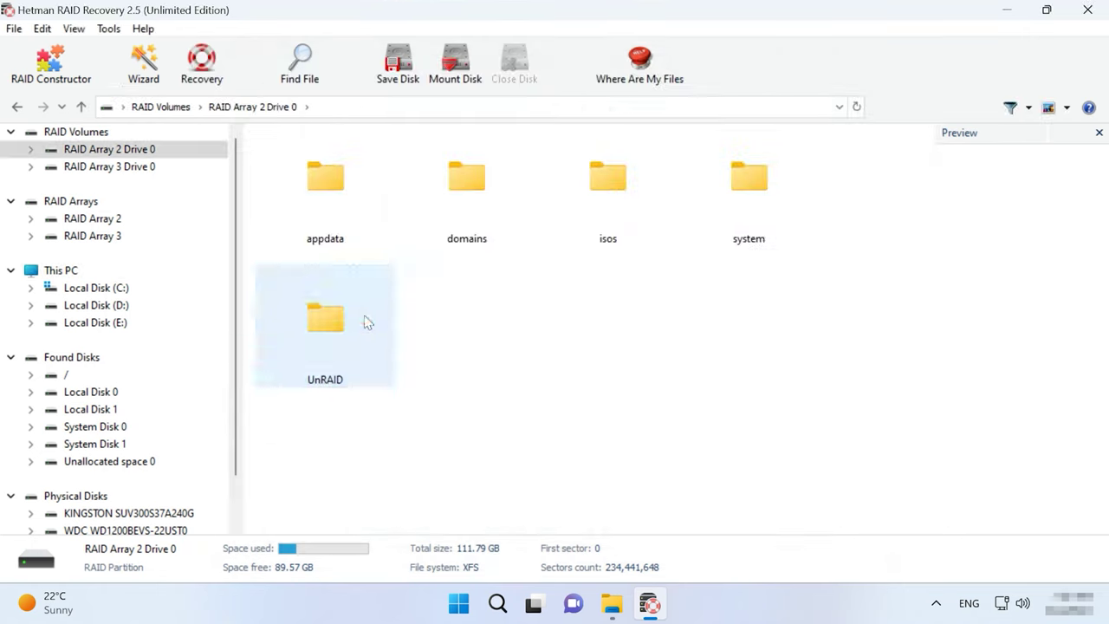
Step: Examine the found files in the UnRAID folder and its GC subfolder on RAID Array 2 Drive 0
double_click(364, 319)
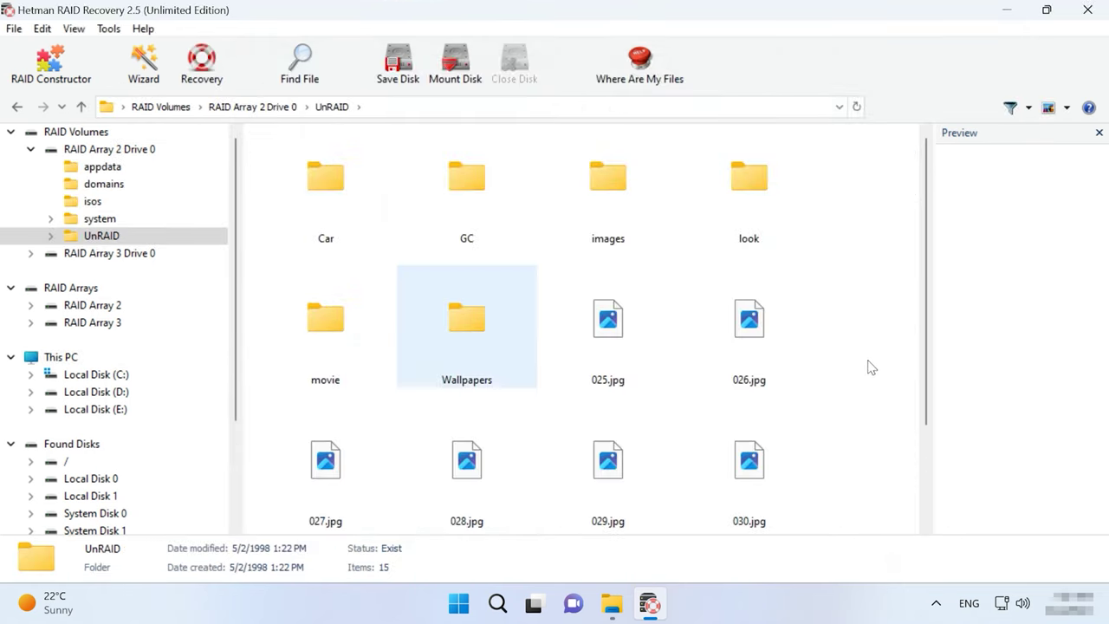
scroll(871, 368, "down", 2)
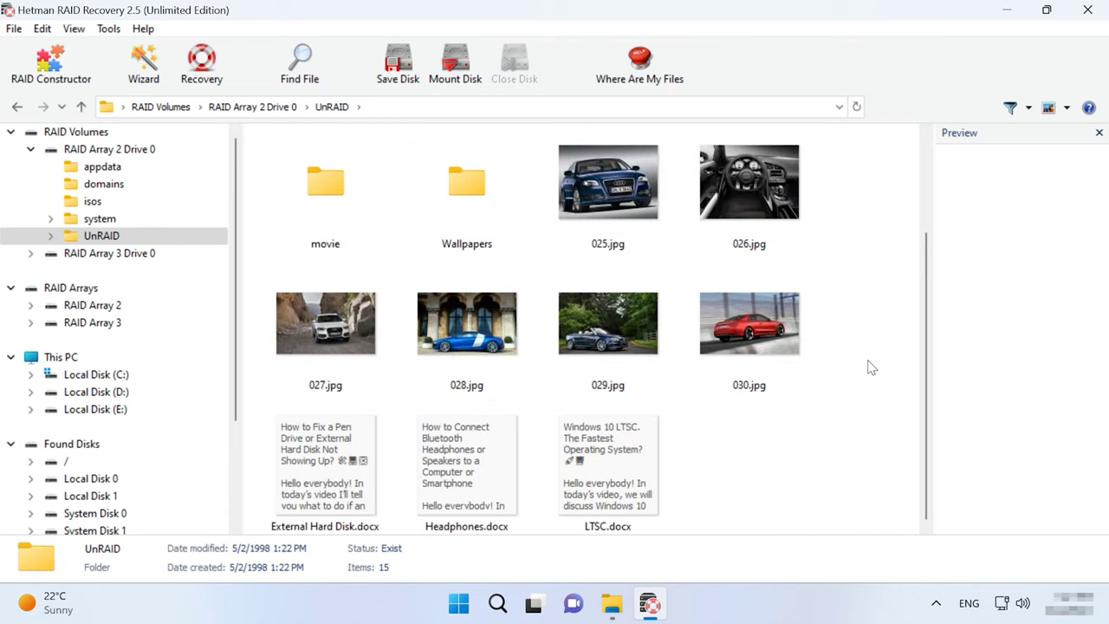
scroll(866, 355, "up", 2)
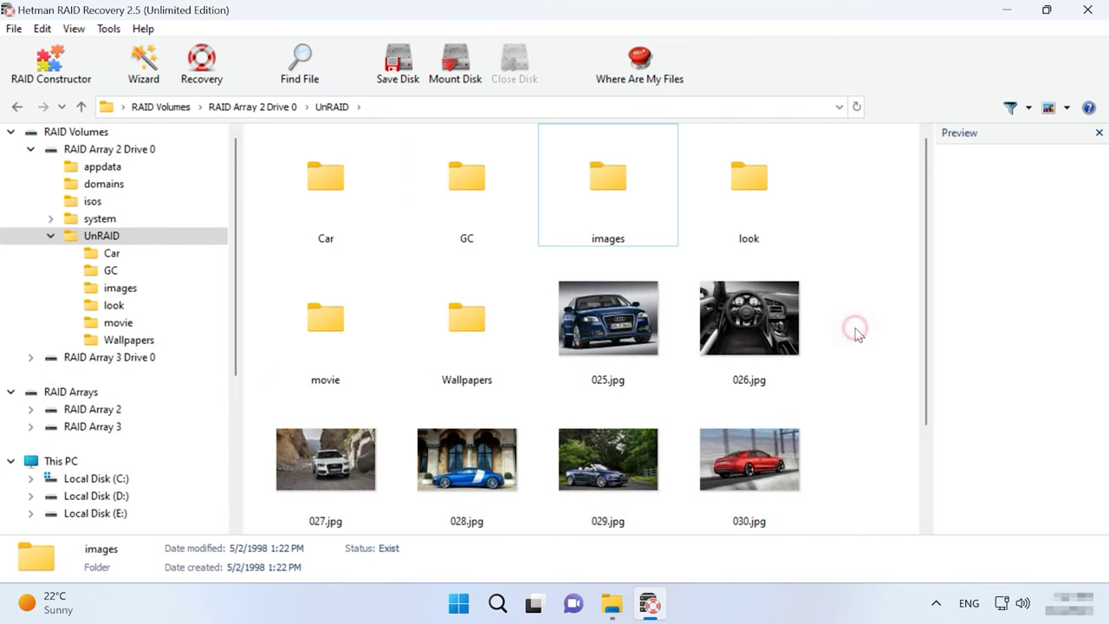
double_click(495, 223)
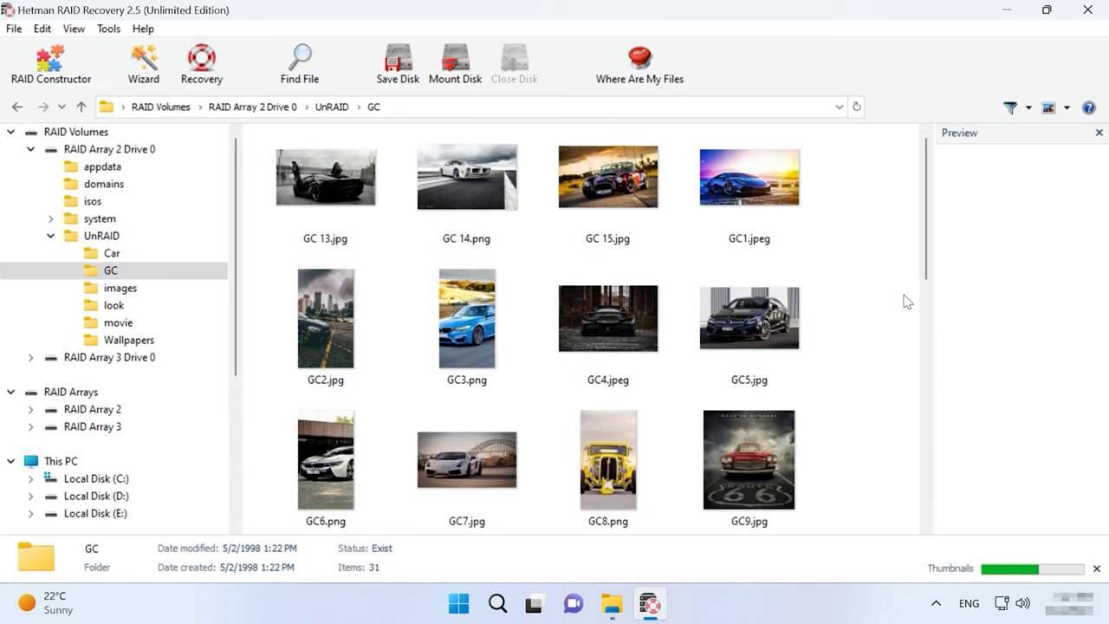
scroll(906, 300, "down", 5)
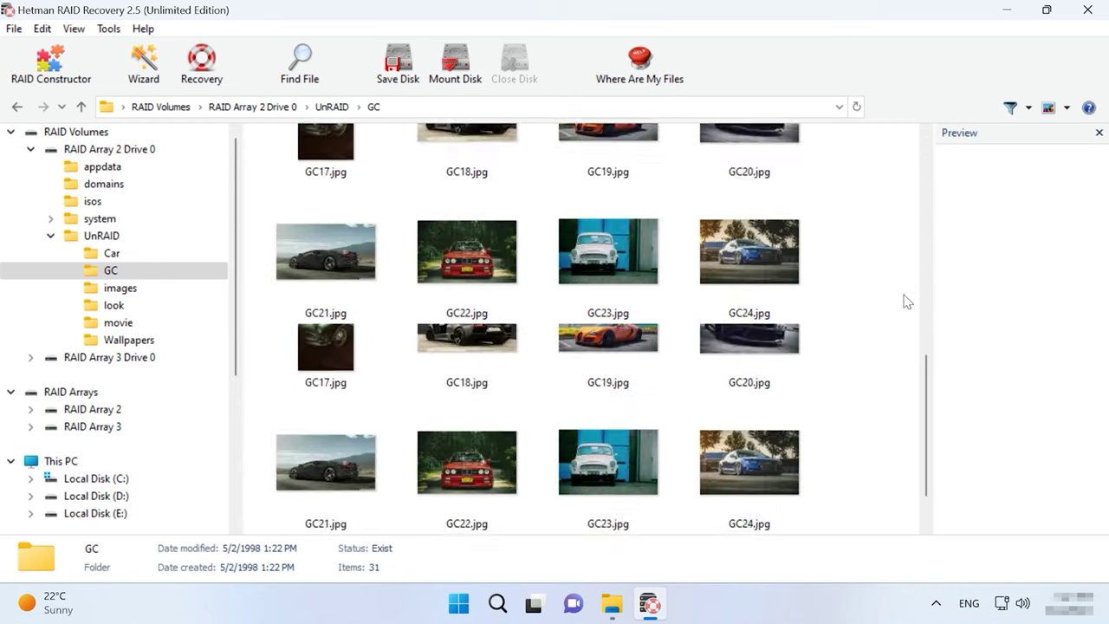
scroll(906, 301, "up", 5)
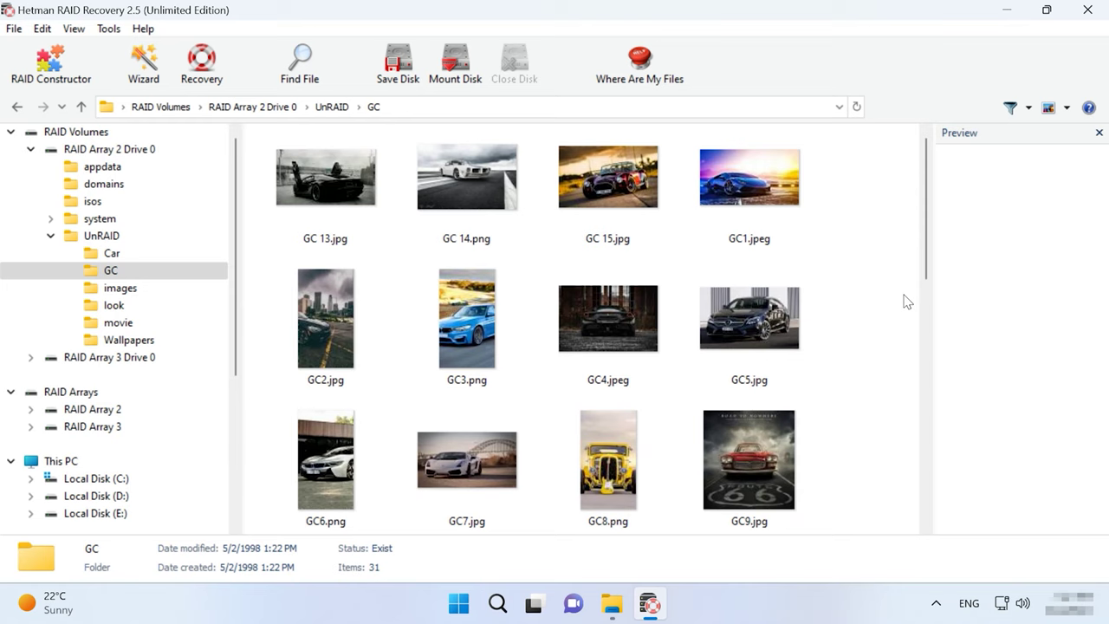
left_click(80, 107)
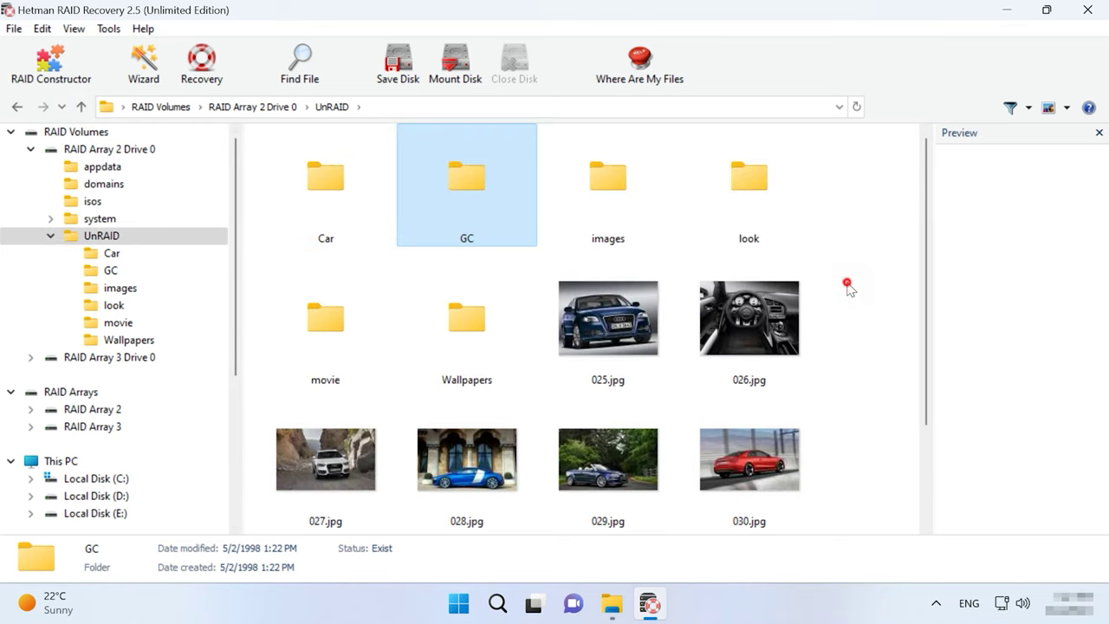
Step: Recover the files from 025.jpg through LTSC.docx in the UnRAID folder to the hard disk path C:\1\
left_click(848, 287)
scroll(846, 286, "down", 2)
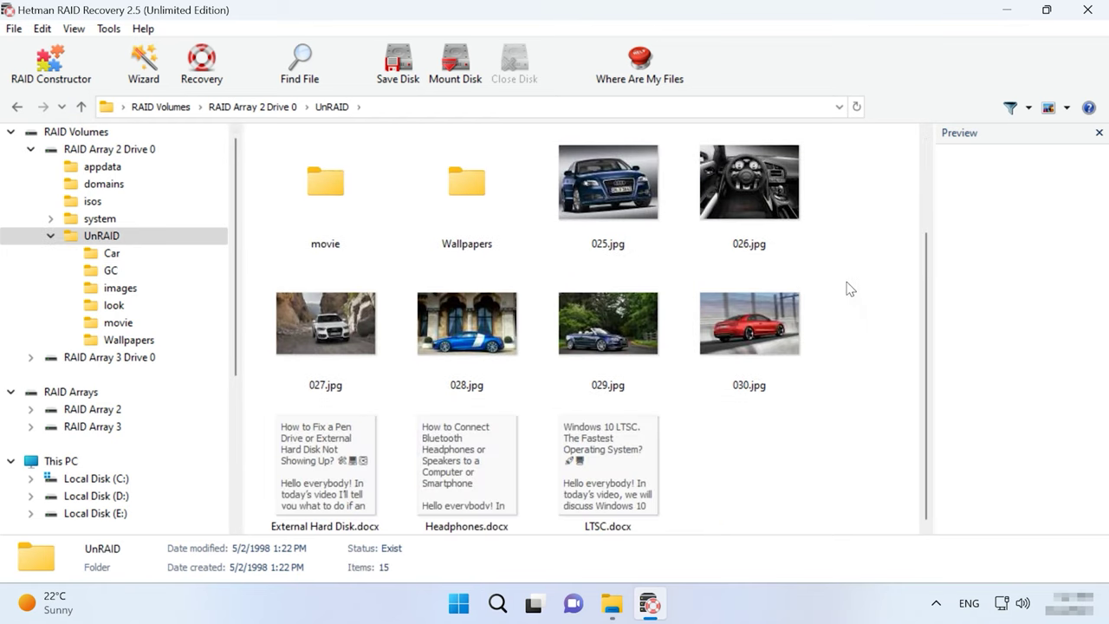
left_click(652, 216)
left_click(625, 453, "shift")
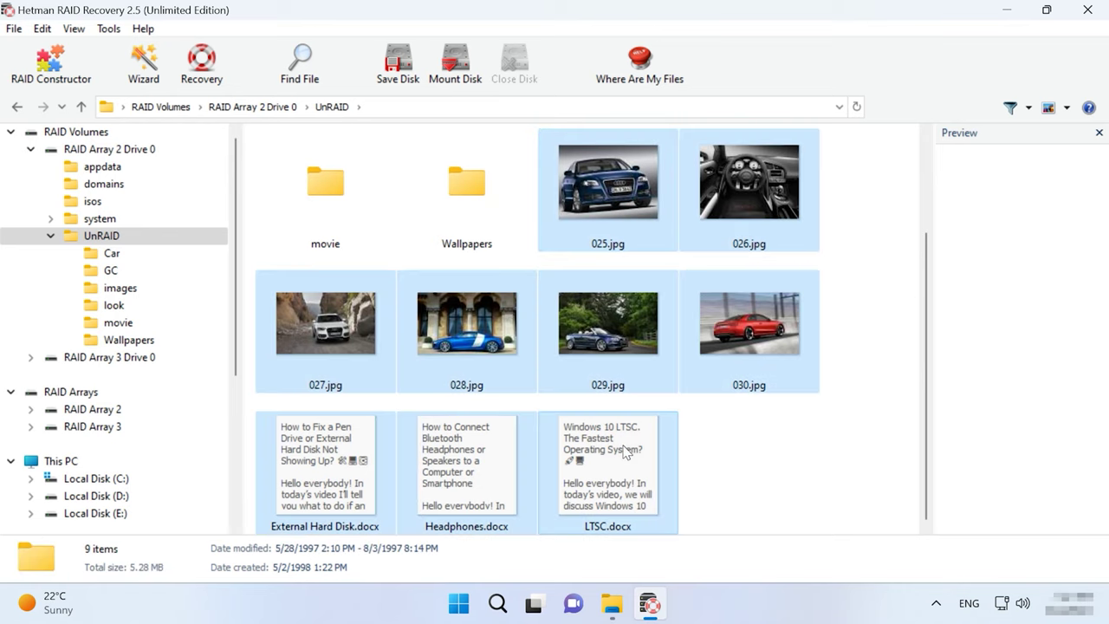
left_click(203, 78)
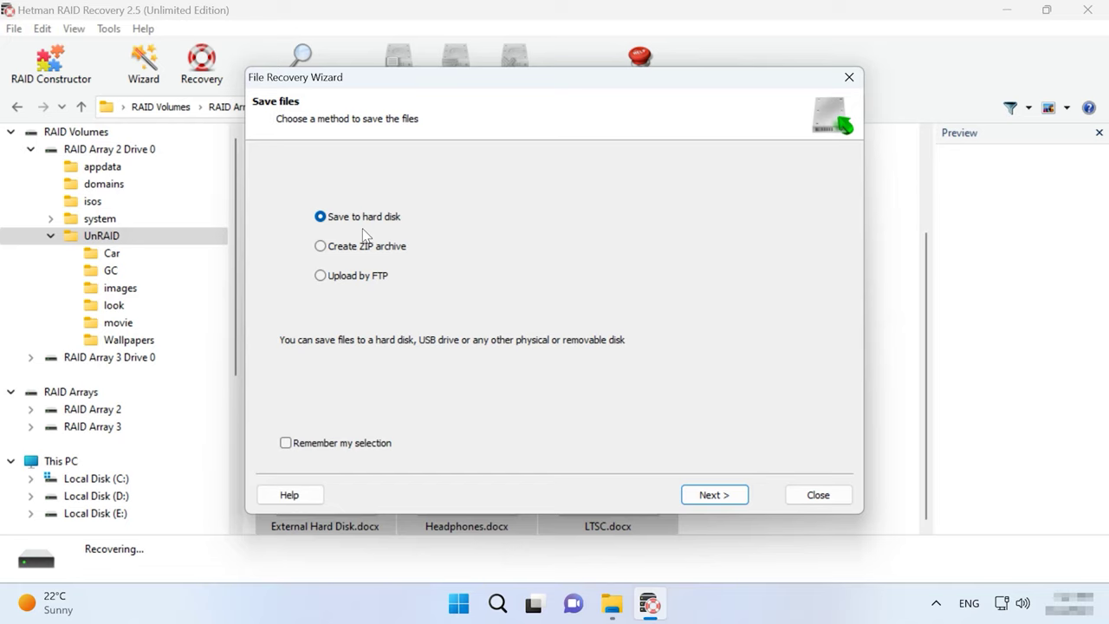
left_click(741, 494)
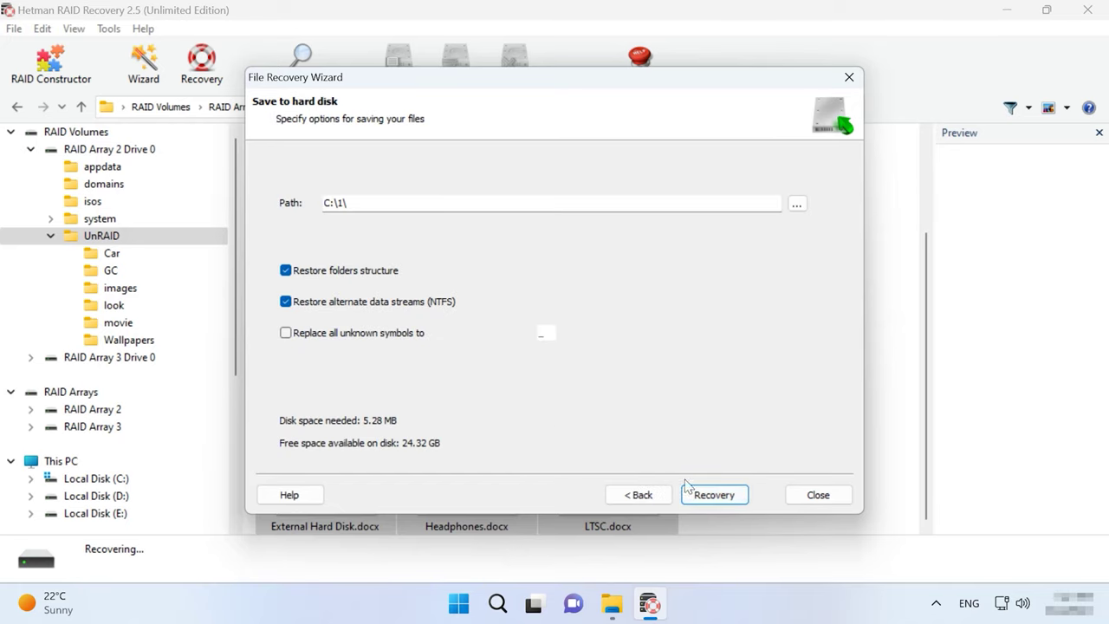
left_click(713, 495)
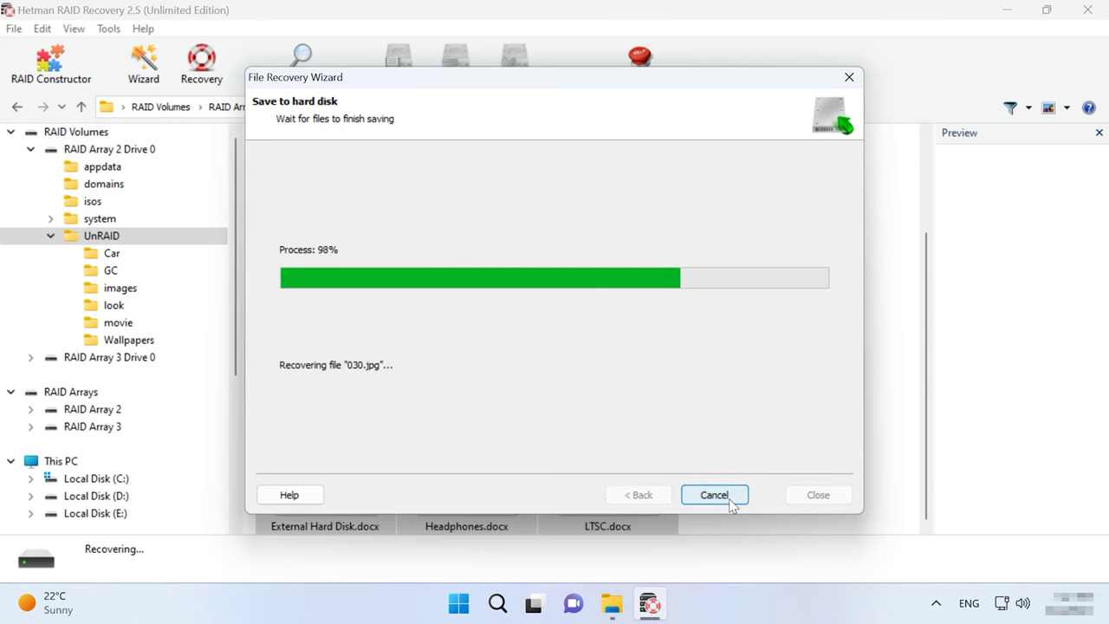
left_click(720, 500)
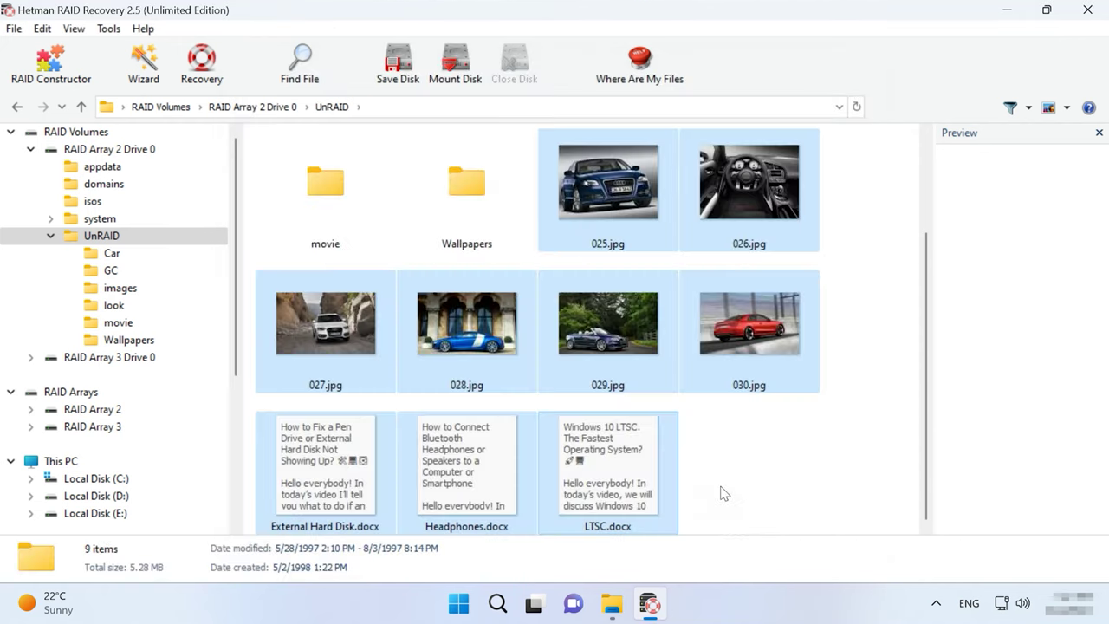
Step: Switch to File Explorer and check the recovered files in folder 1 on Local Disk (C:)
left_click(612, 604)
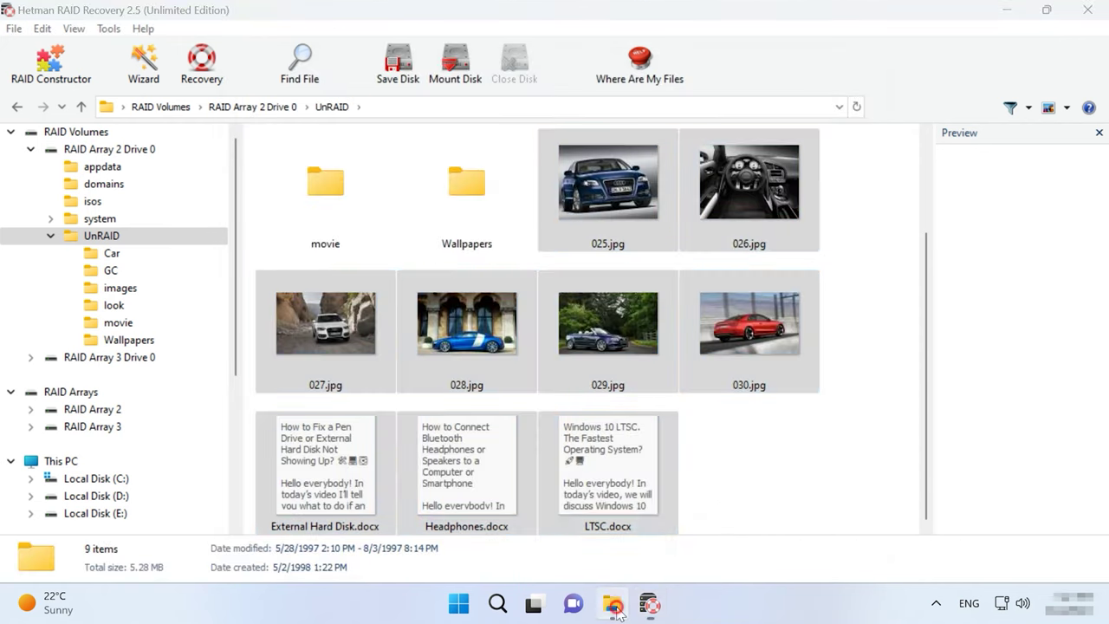
double_click(276, 165)
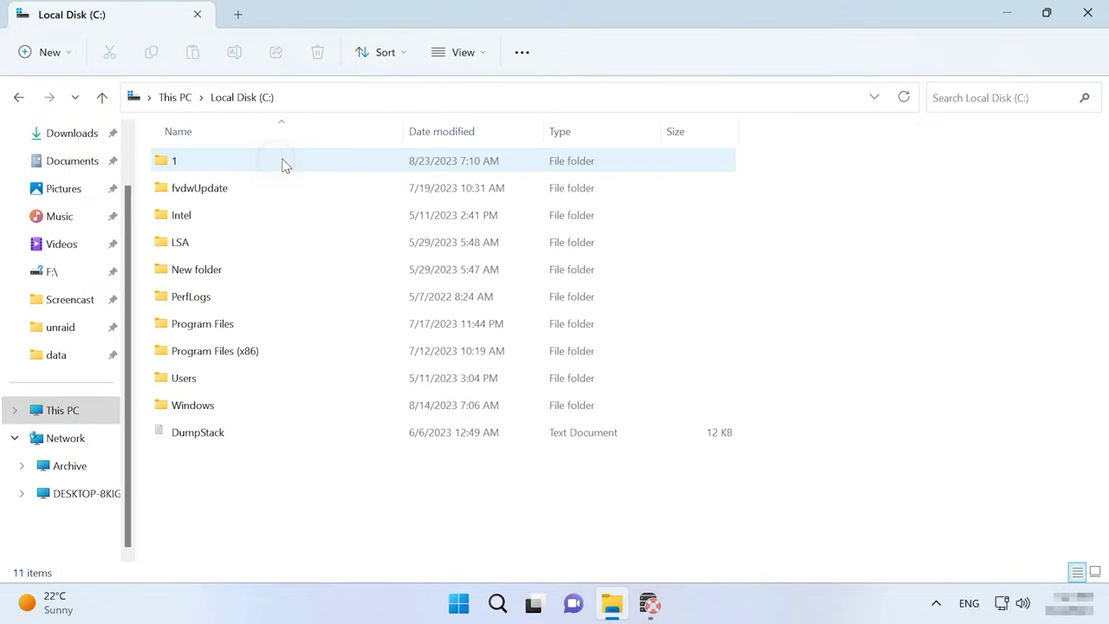
double_click(218, 159)
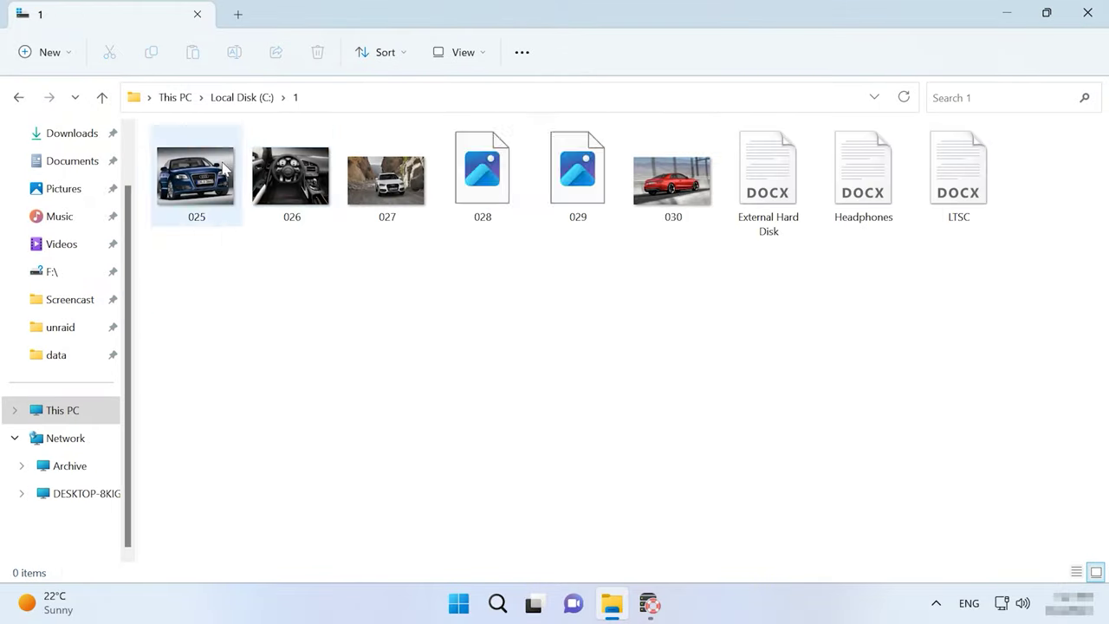
Step: Return to Hetman RAID Recovery and inspect physical disks Disk 1 and Disk 2
left_click(614, 281)
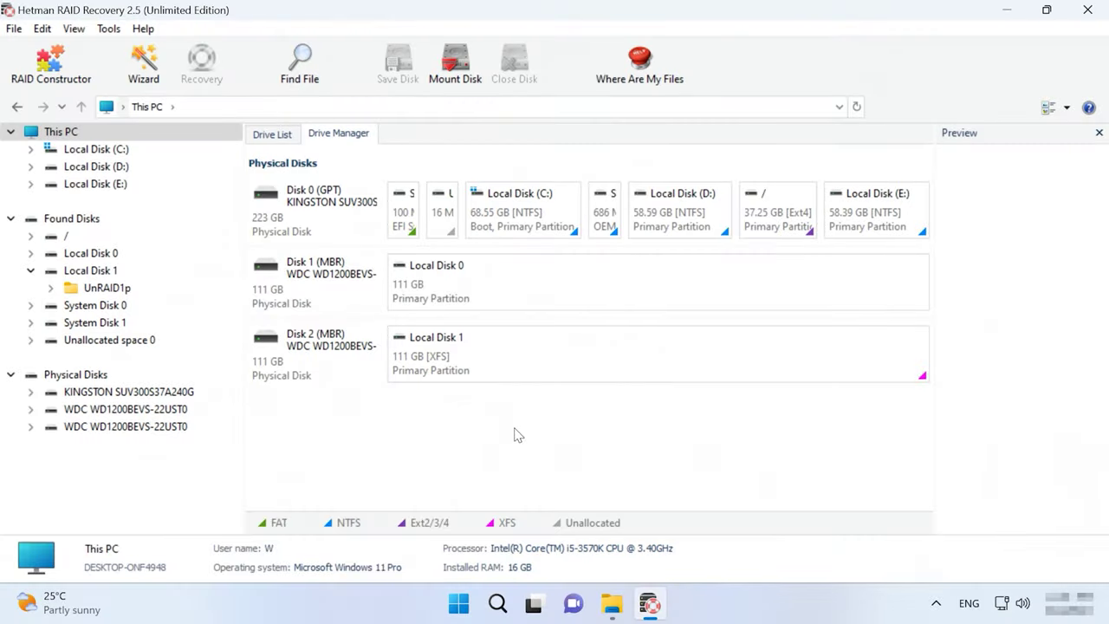
left_click(349, 300)
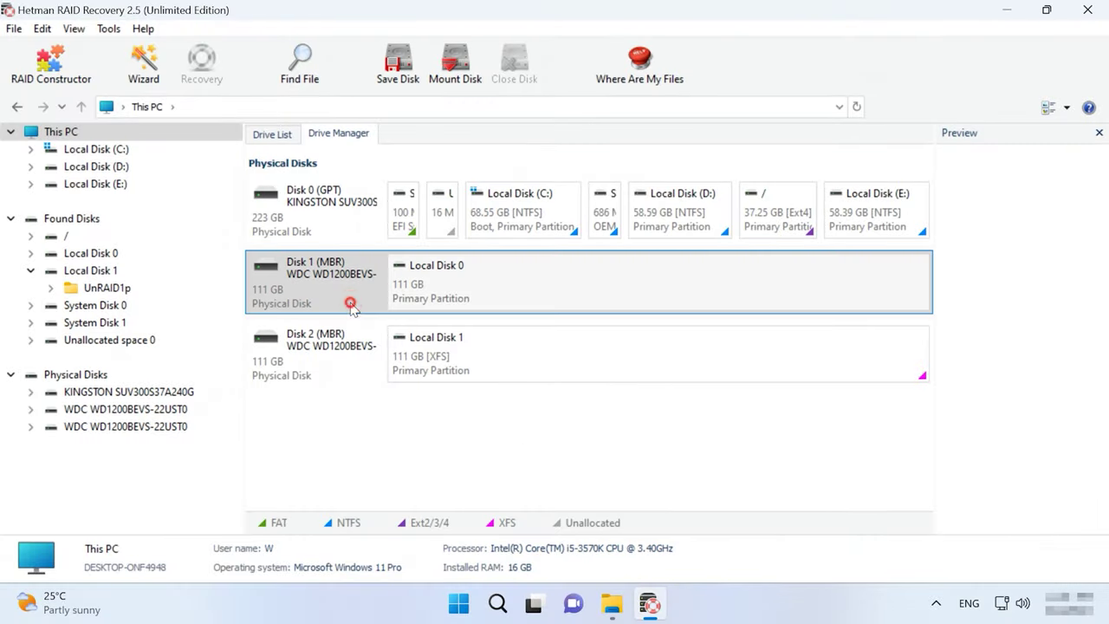
left_click(358, 365)
left_click(523, 427)
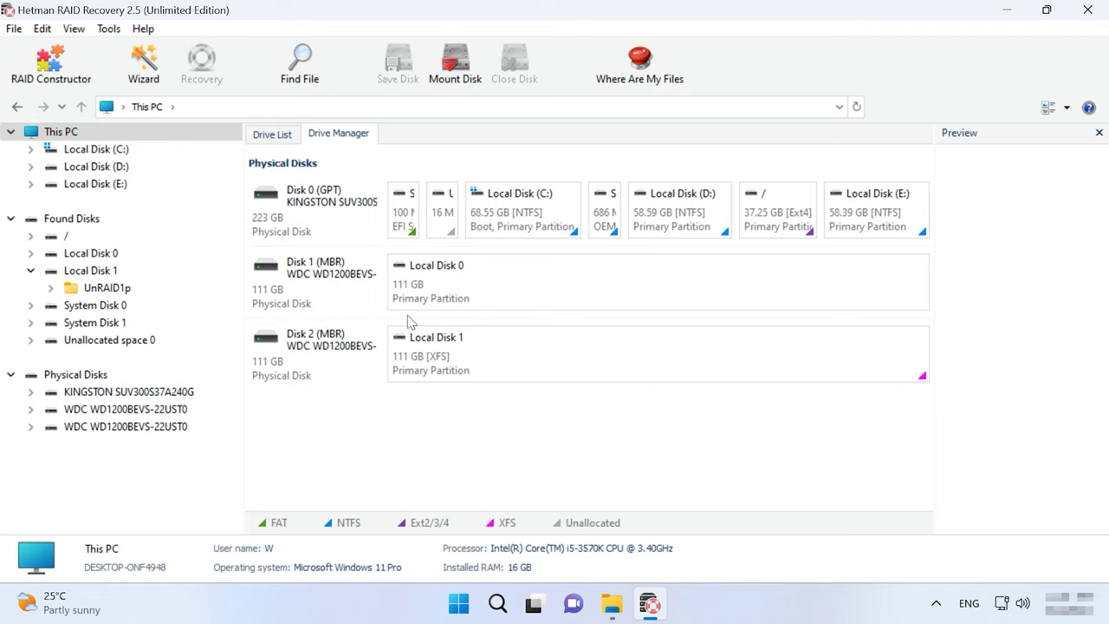
Step: Search for the array in RAID Constructor by manufacturer, using Unraid OS and a total of 3 disks including lost ones
left_click(45, 77)
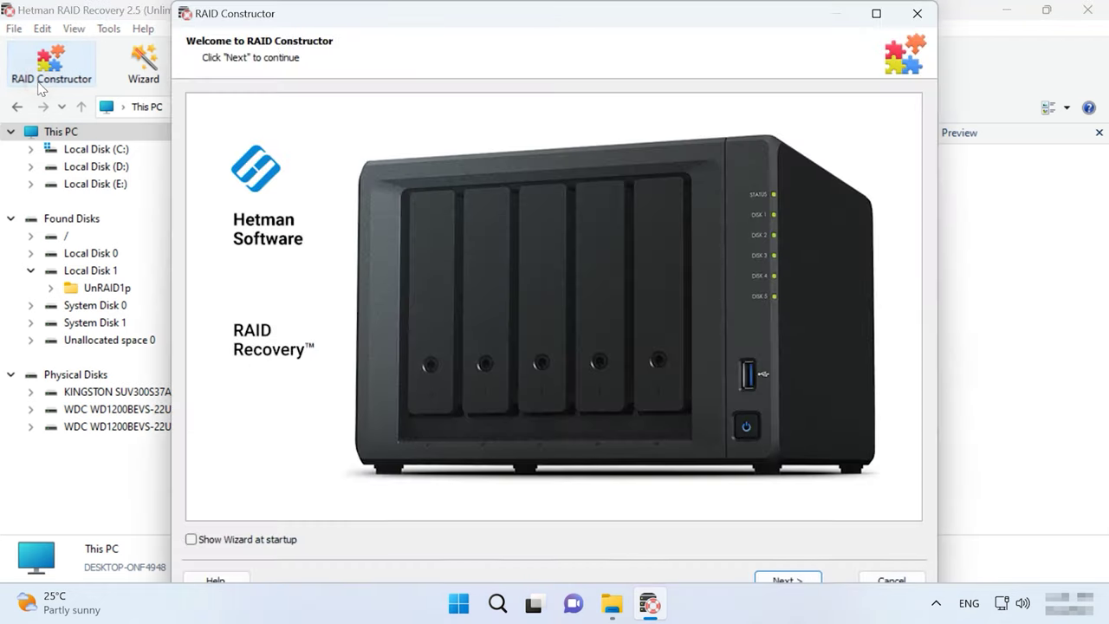
left_click(818, 578)
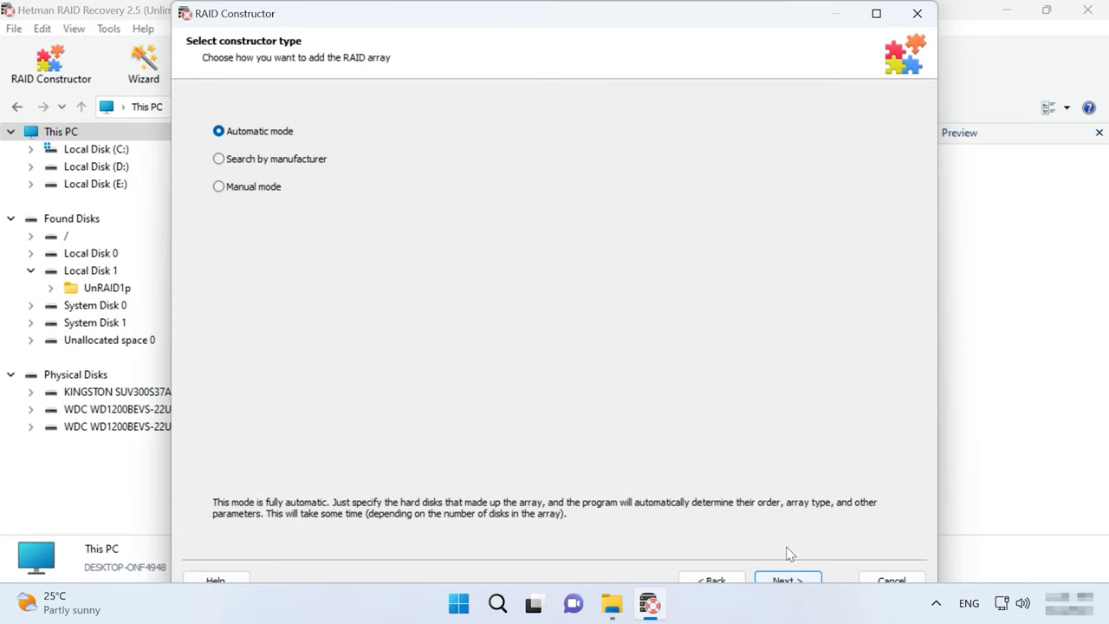
left_click(272, 159)
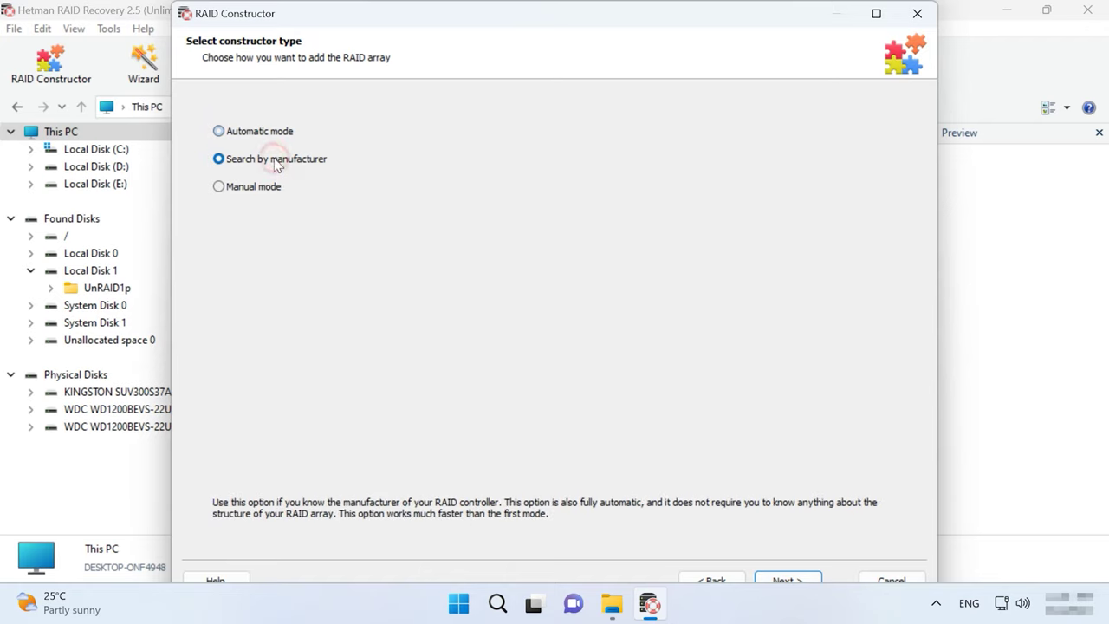
left_click(797, 579)
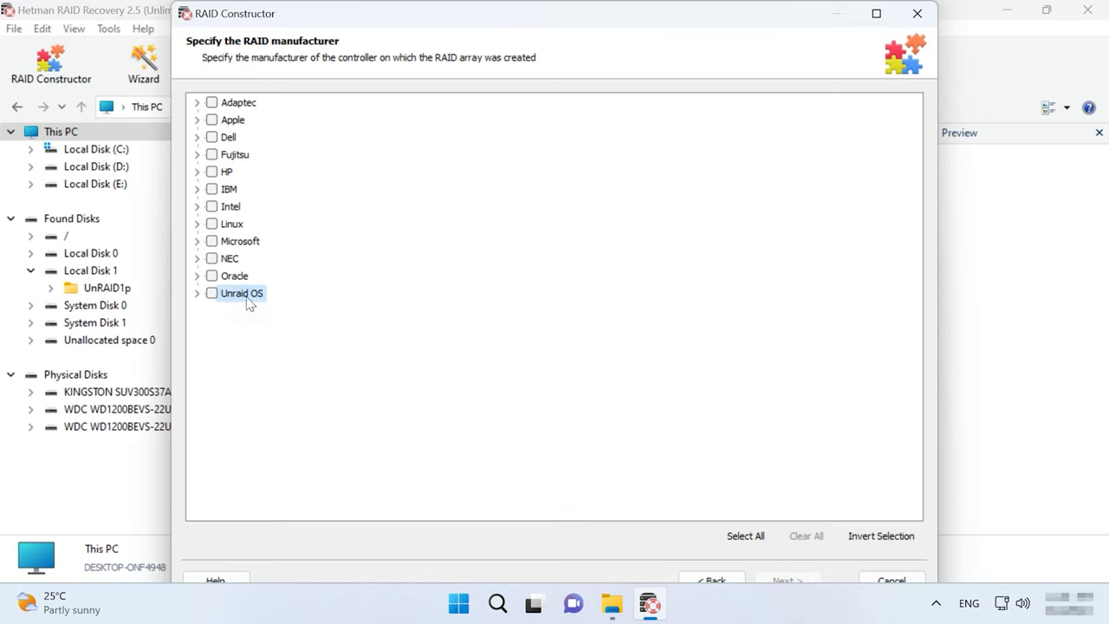
left_click(212, 294)
left_click(821, 579)
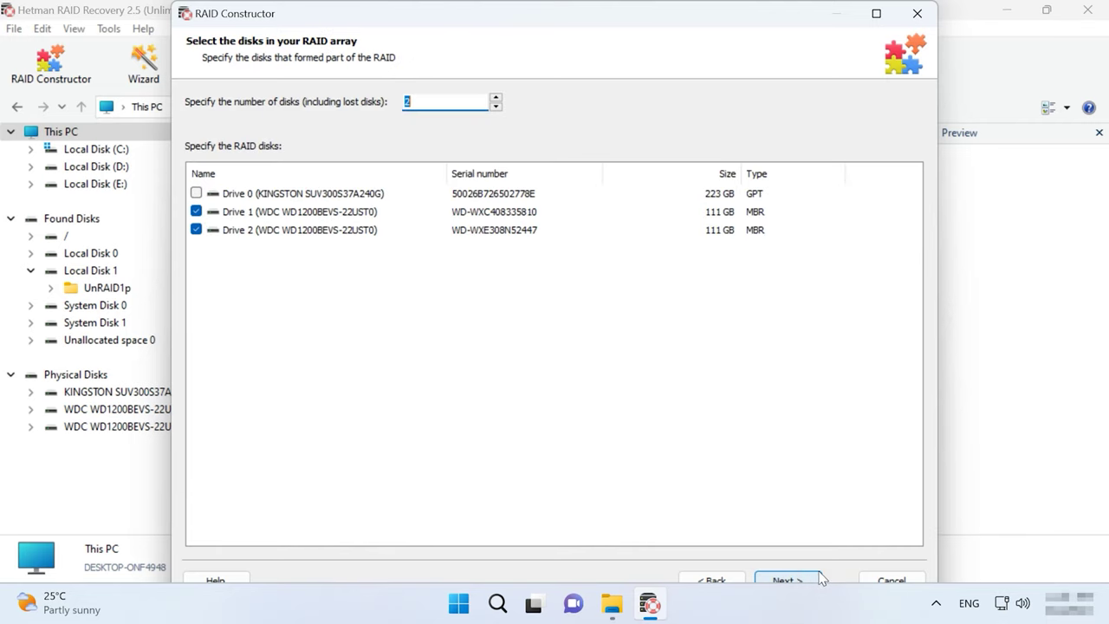
left_click(496, 99)
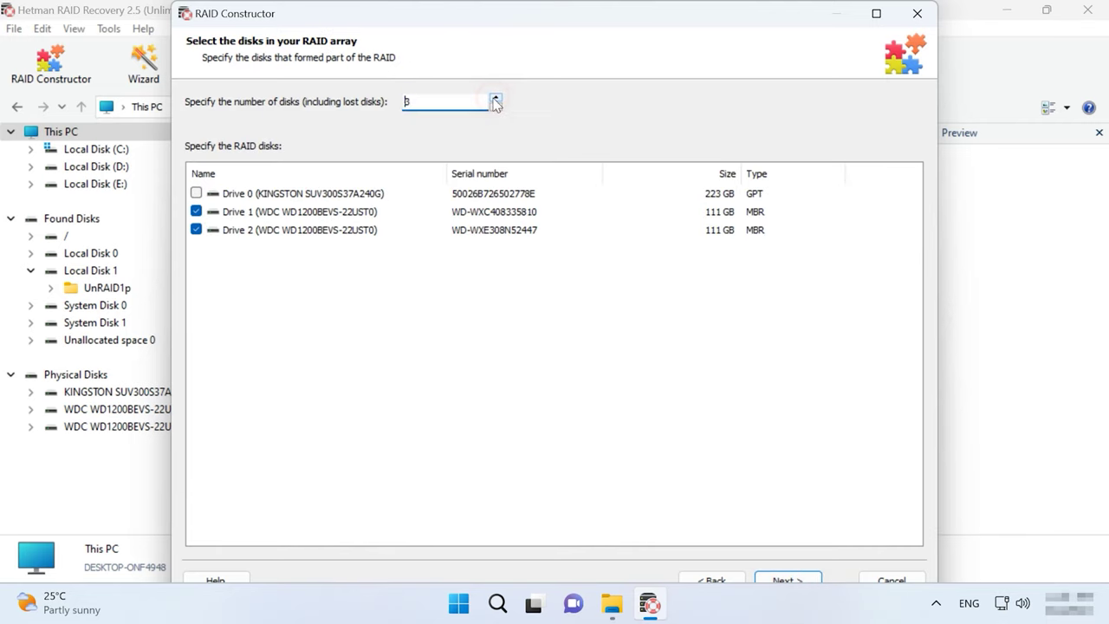
left_click(790, 579)
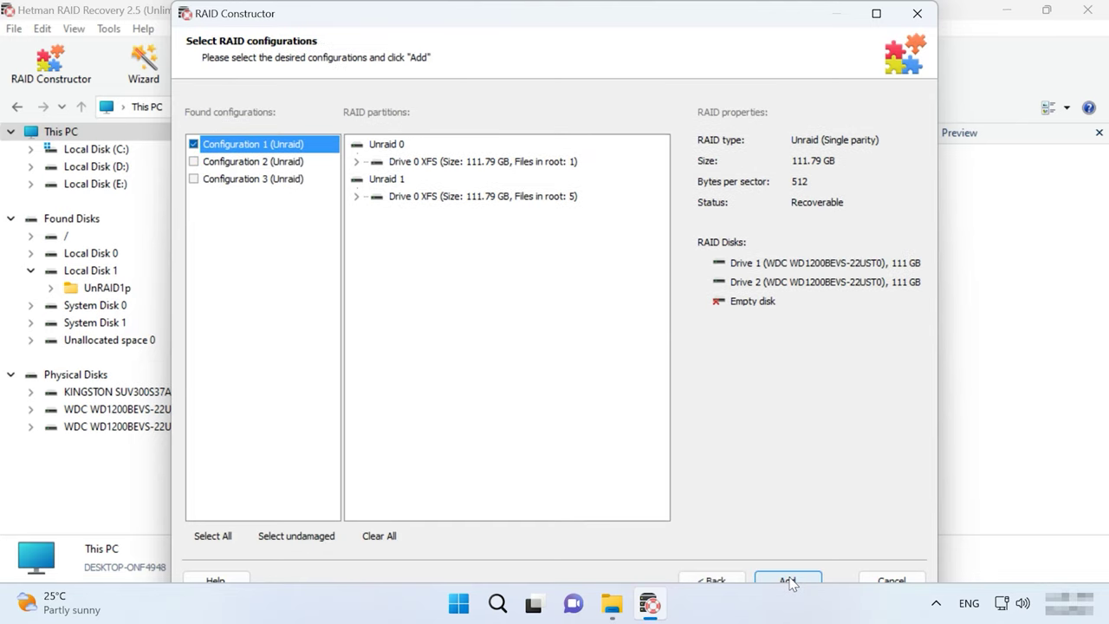
Step: Compare the three found Unraid configurations and add Configuration 1
left_click(262, 164)
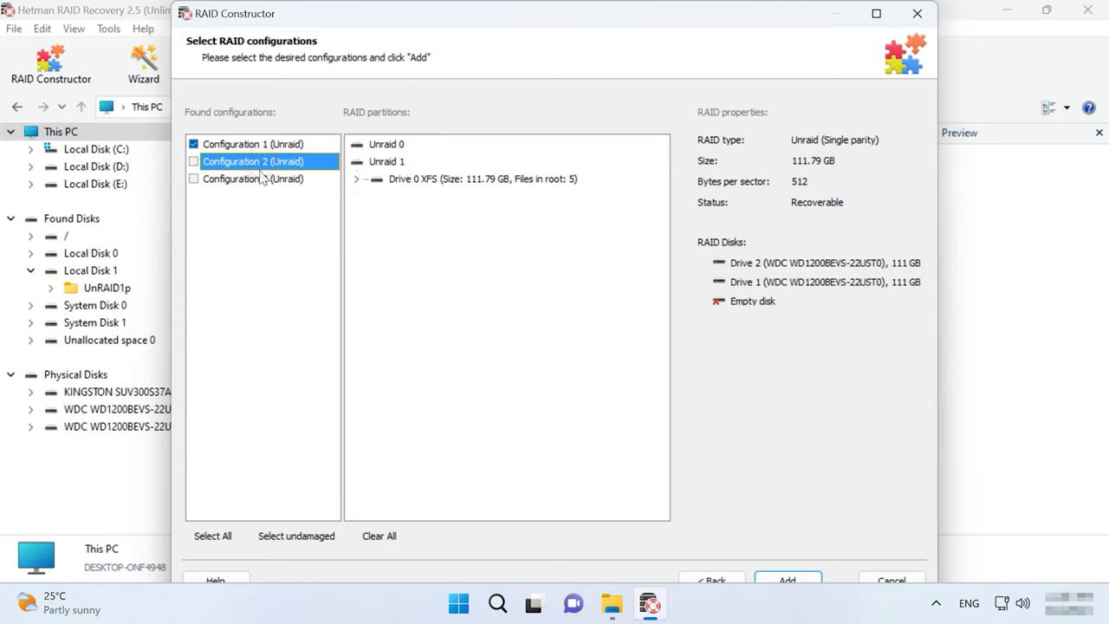
left_click(260, 180)
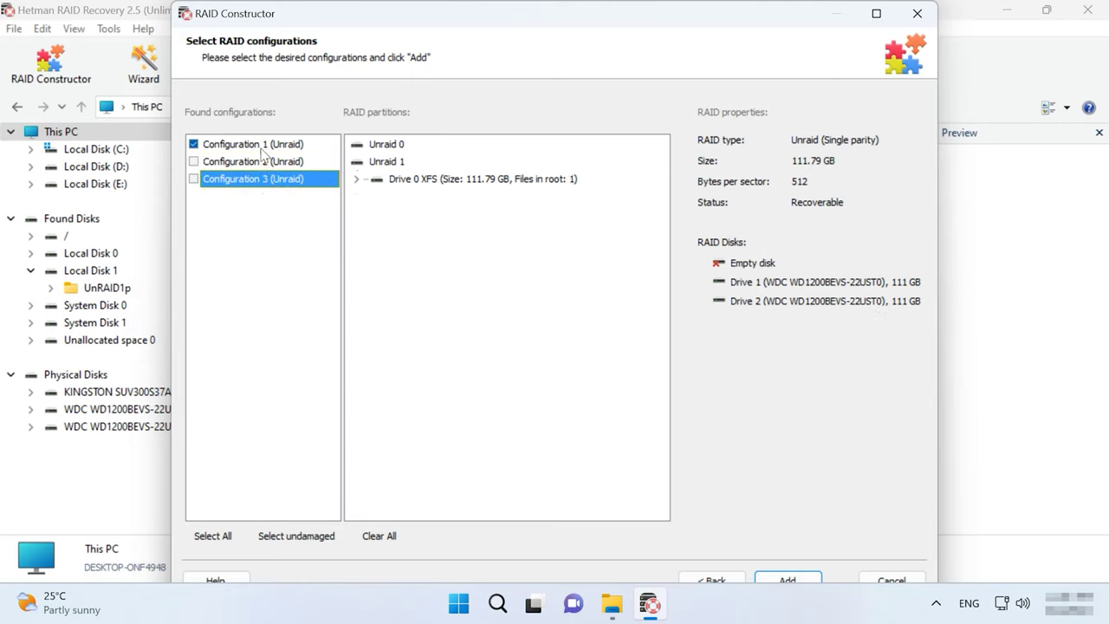
left_click(263, 146)
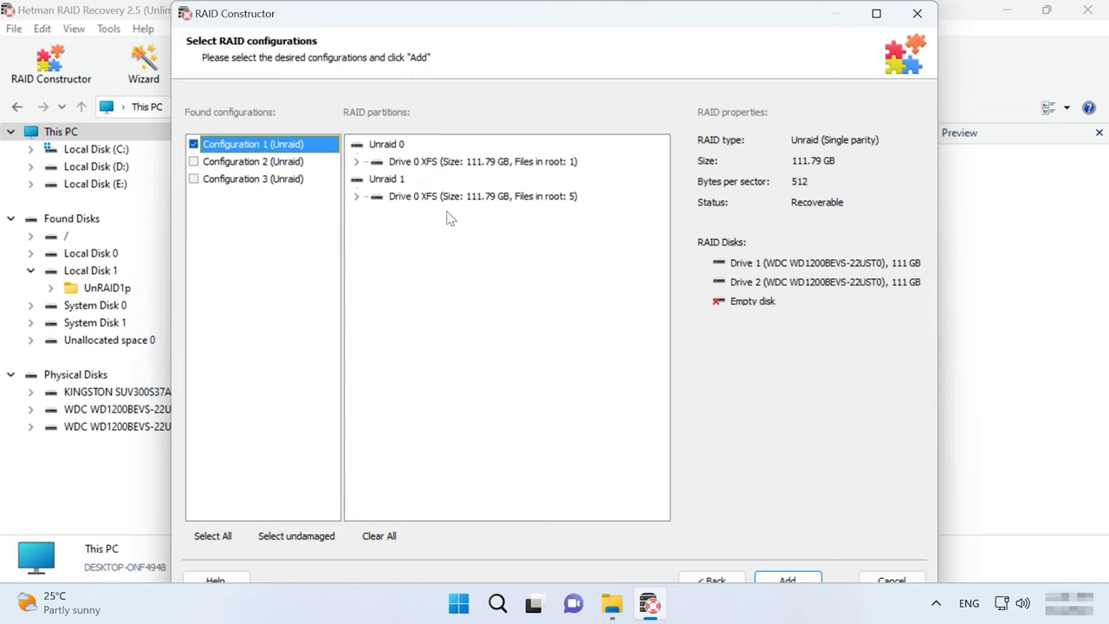
left_click(804, 582)
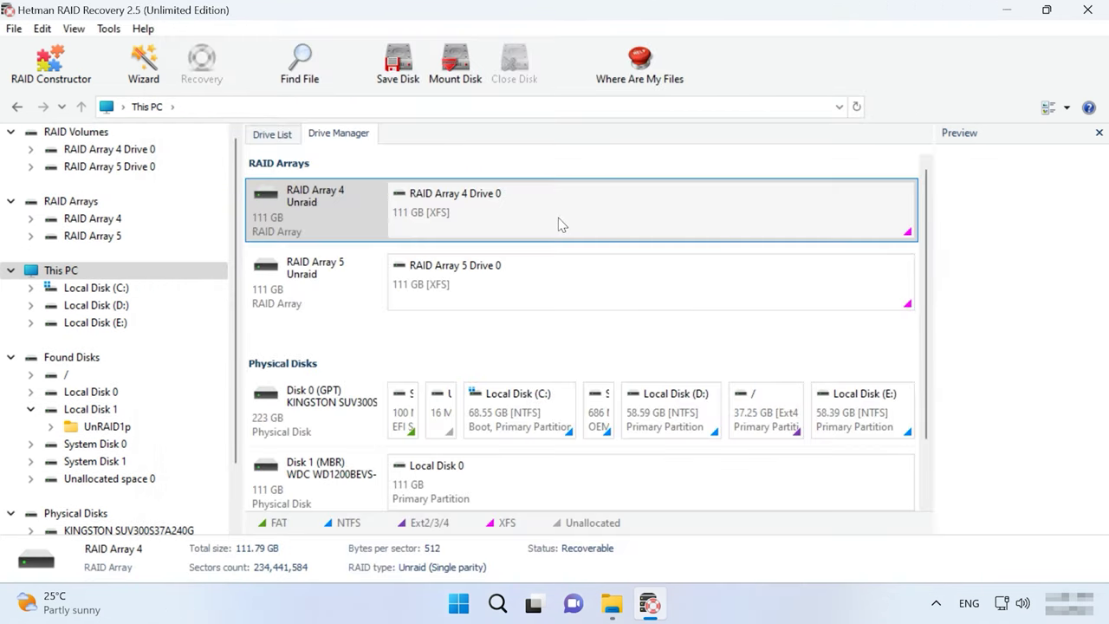
Step: Inspect the volumes of the two added Unraid arrays and run an analysis of RAID Array 4 Drive 0
left_click(557, 220)
left_click(552, 278)
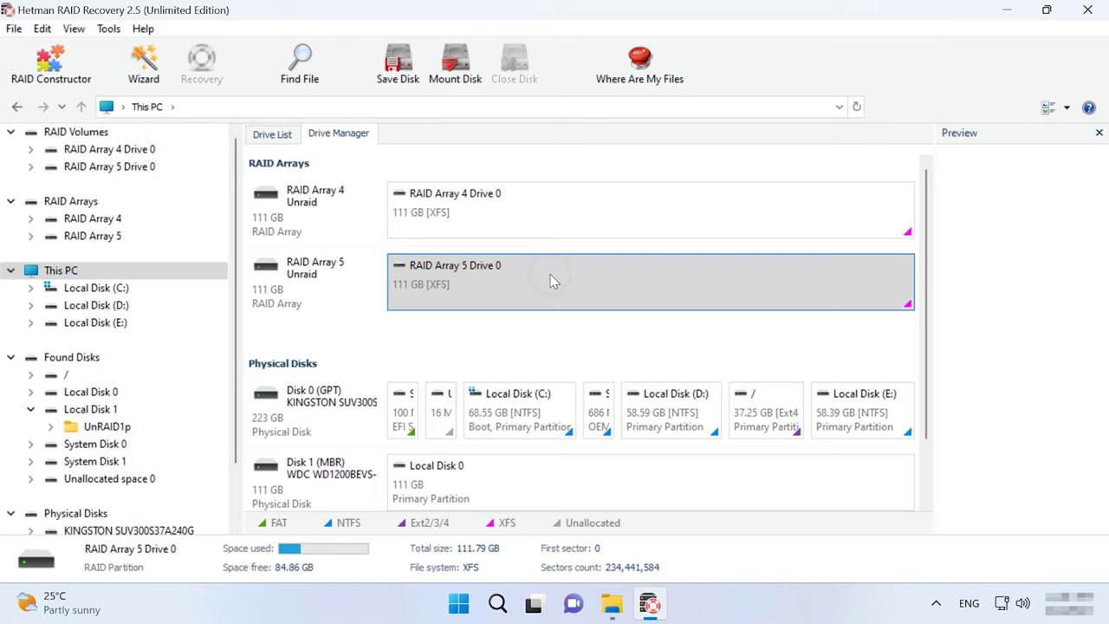
double_click(559, 223)
left_click(716, 502)
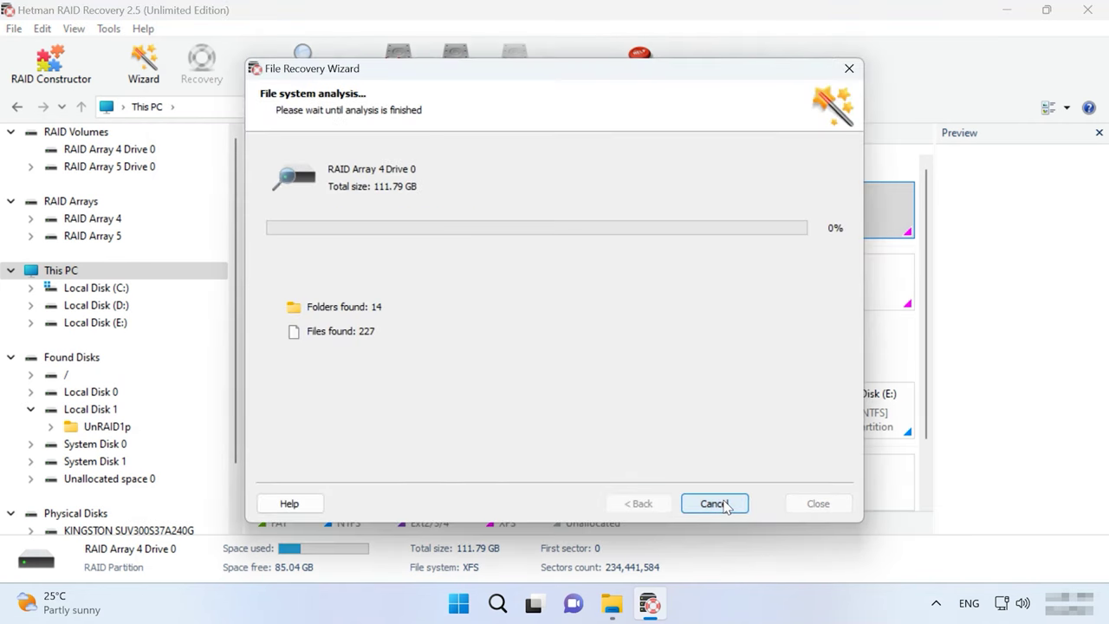
left_click(716, 502)
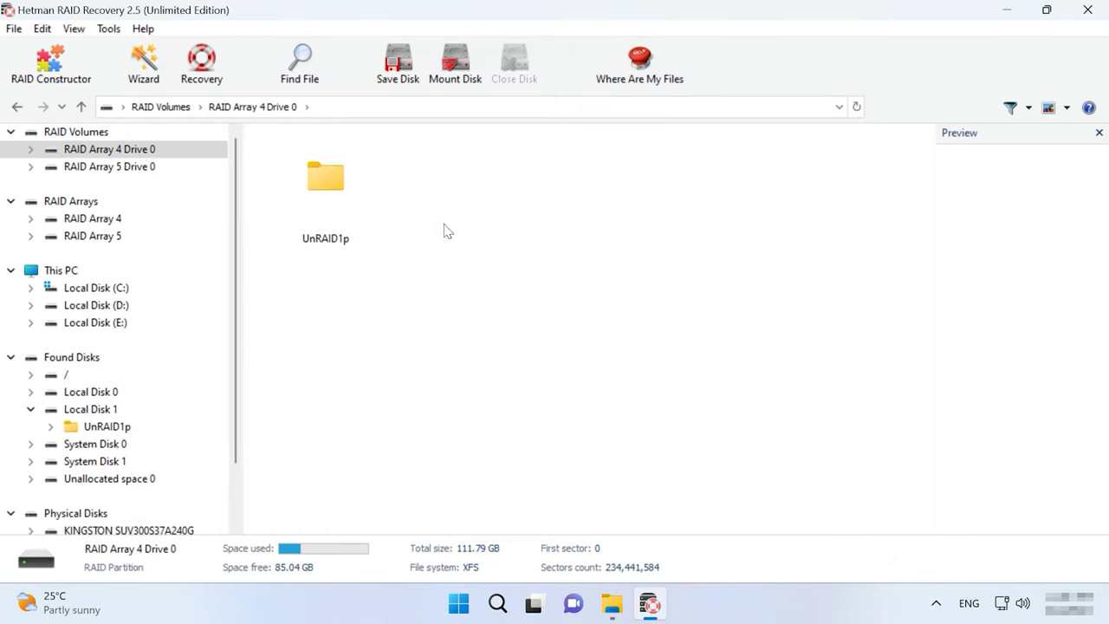
Step: Examine the found folders, images and documents in the UnRAID1p folder on RAID Array 4 Drive 0
double_click(325, 186)
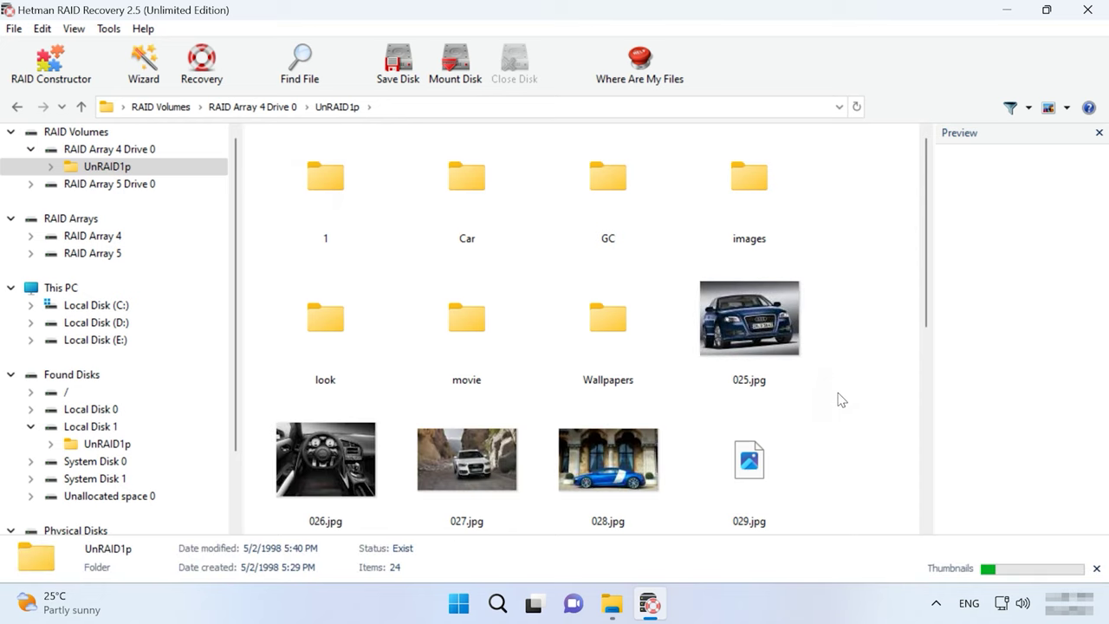
scroll(840, 400, "down", 5)
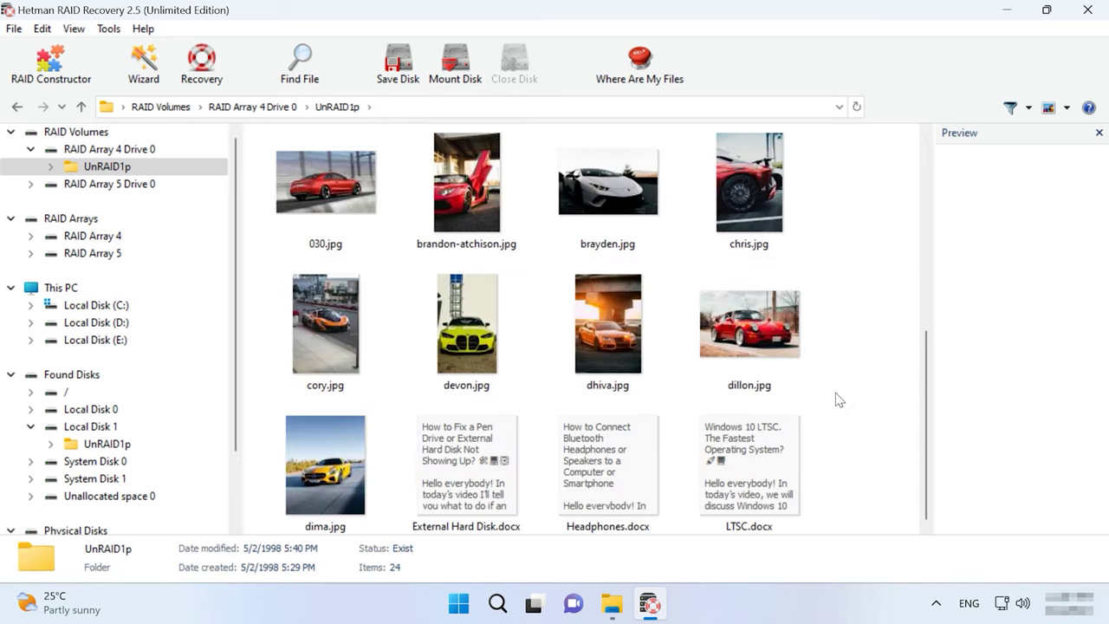
scroll(839, 400, "up", 5)
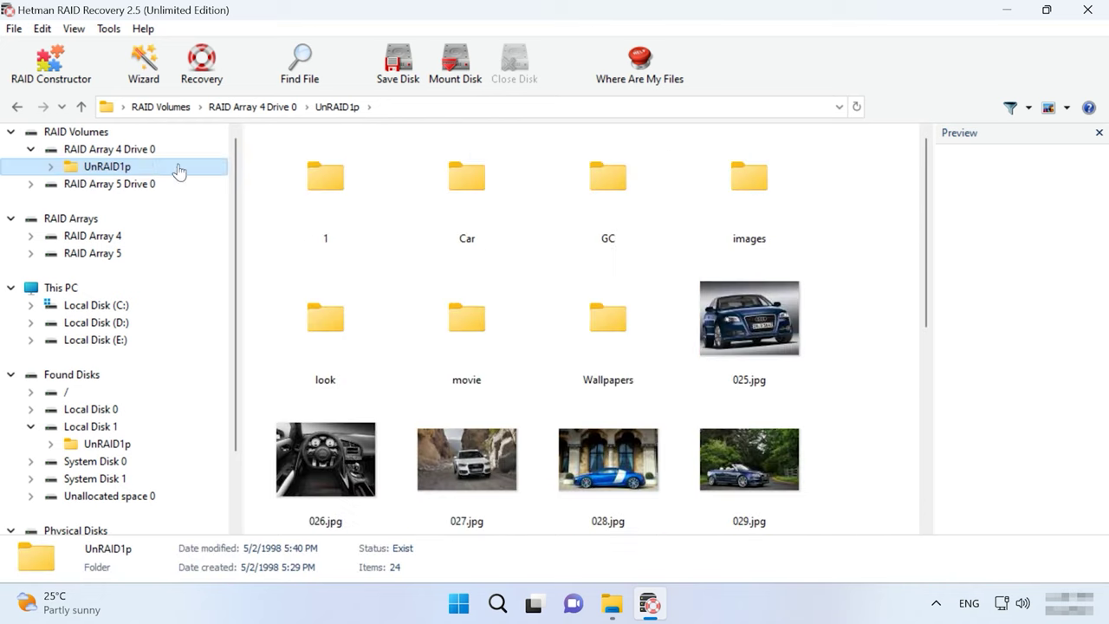
Step: Go back to the RAID volumes overview and run a fast scan of RAID Array 5 Drive 0
left_click(80, 106)
left_click(143, 134)
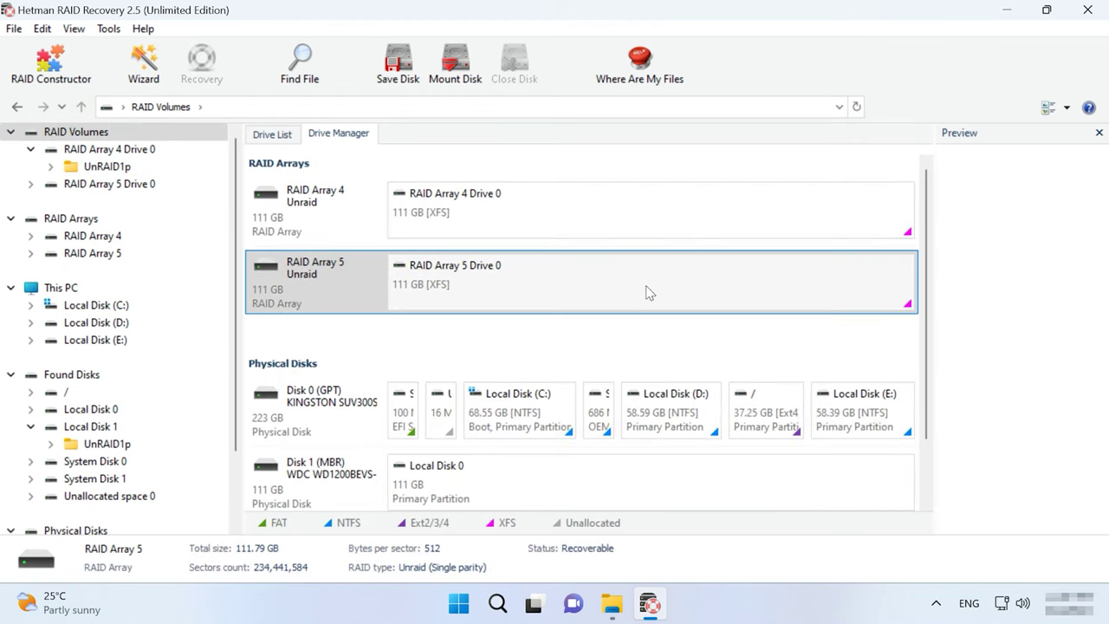
double_click(651, 286)
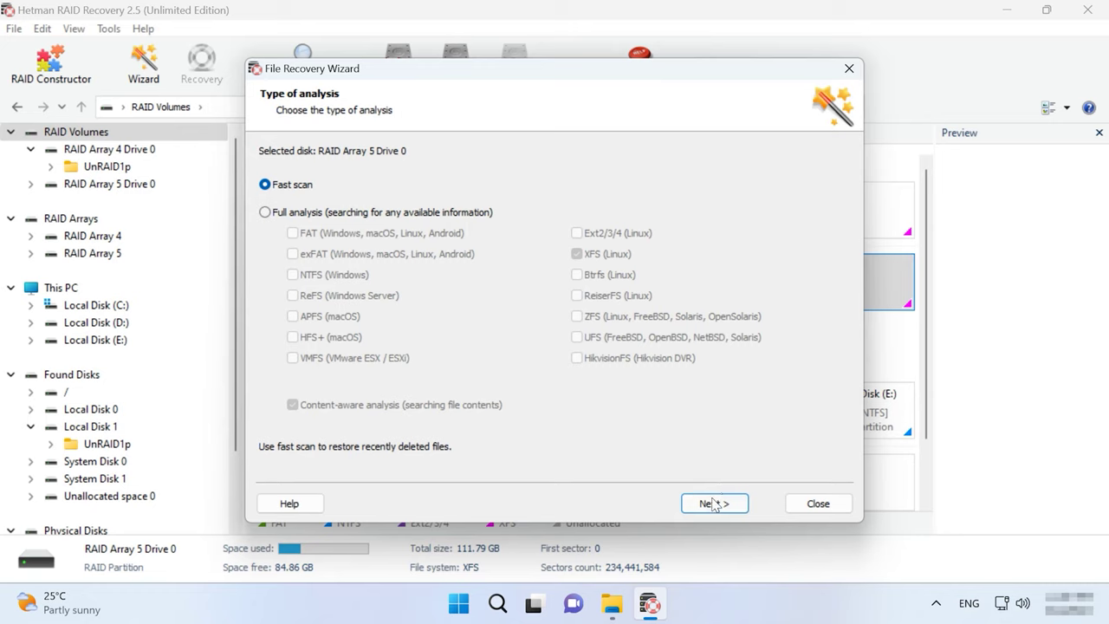
left_click(712, 503)
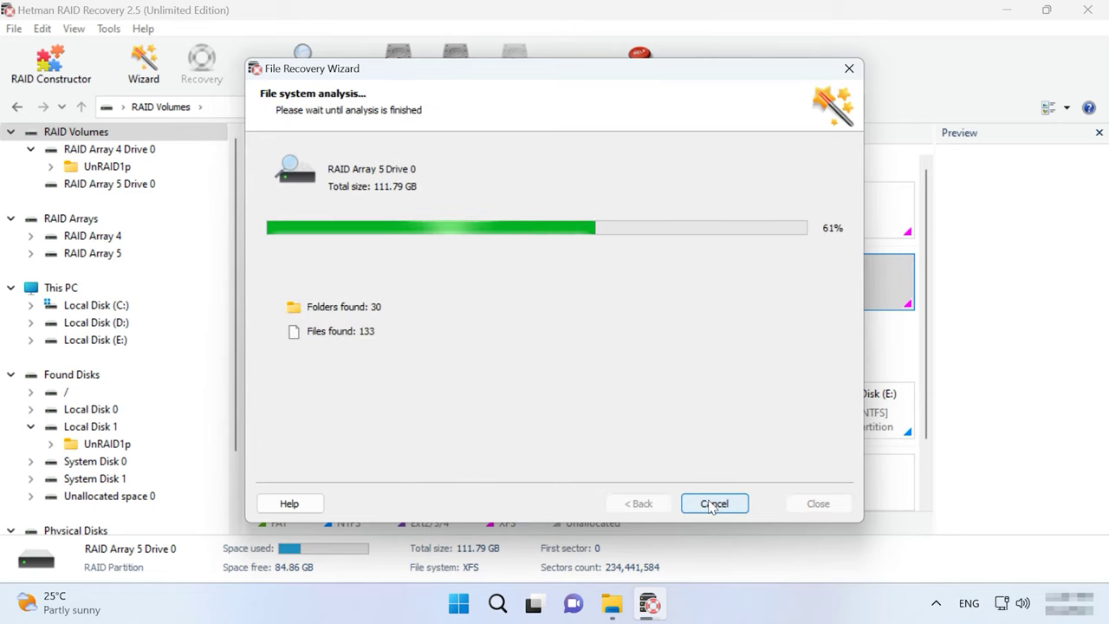
left_click(711, 504)
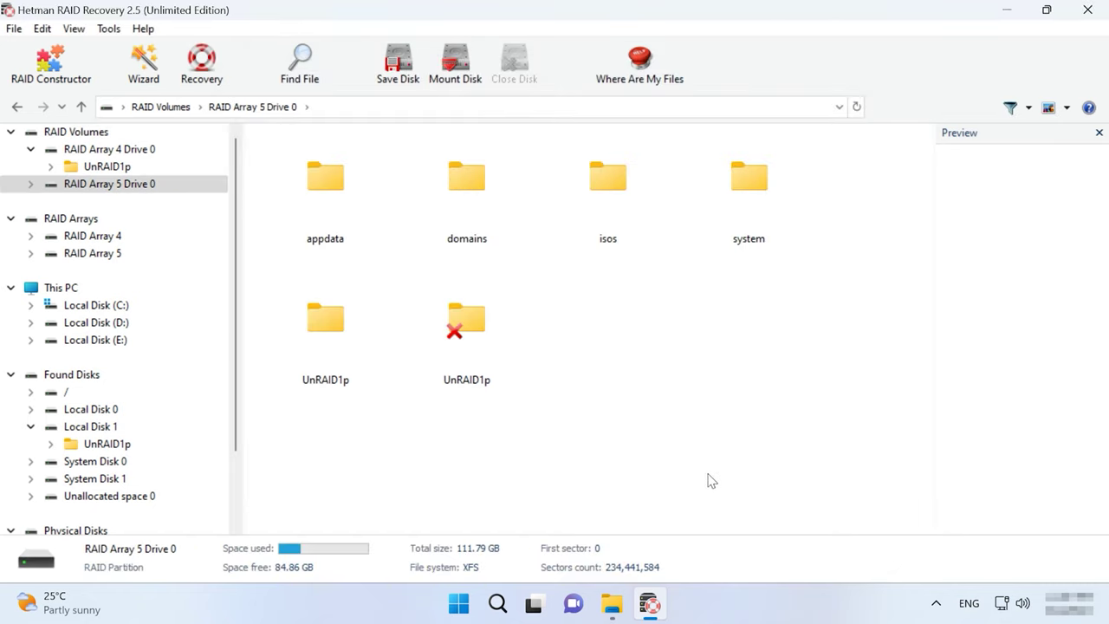
double_click(346, 378)
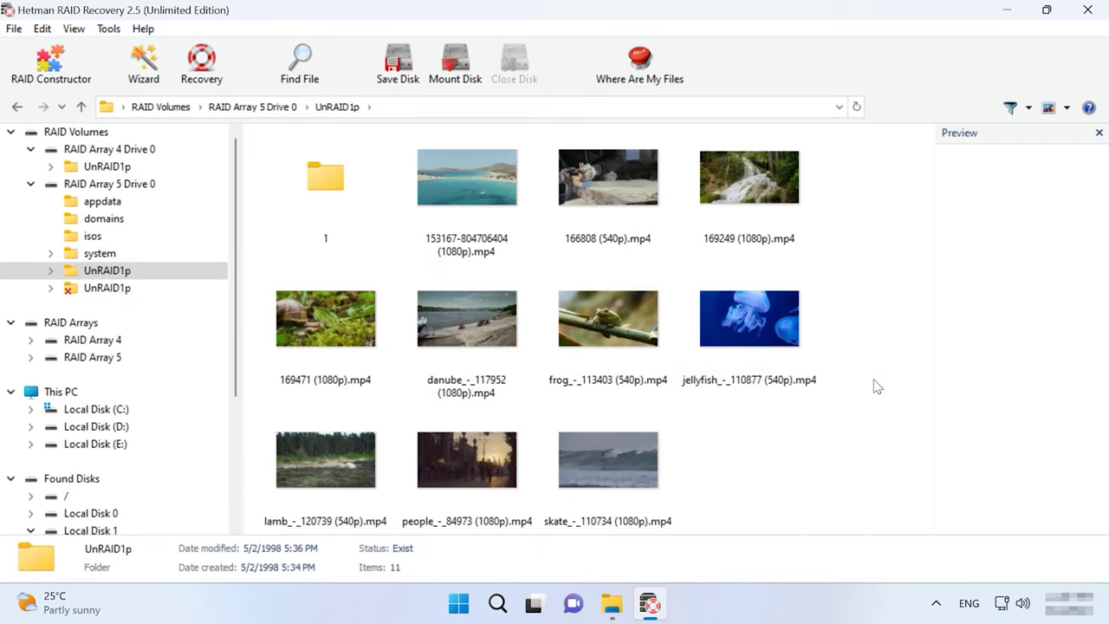
left_click_drag(882, 185, 488, 323)
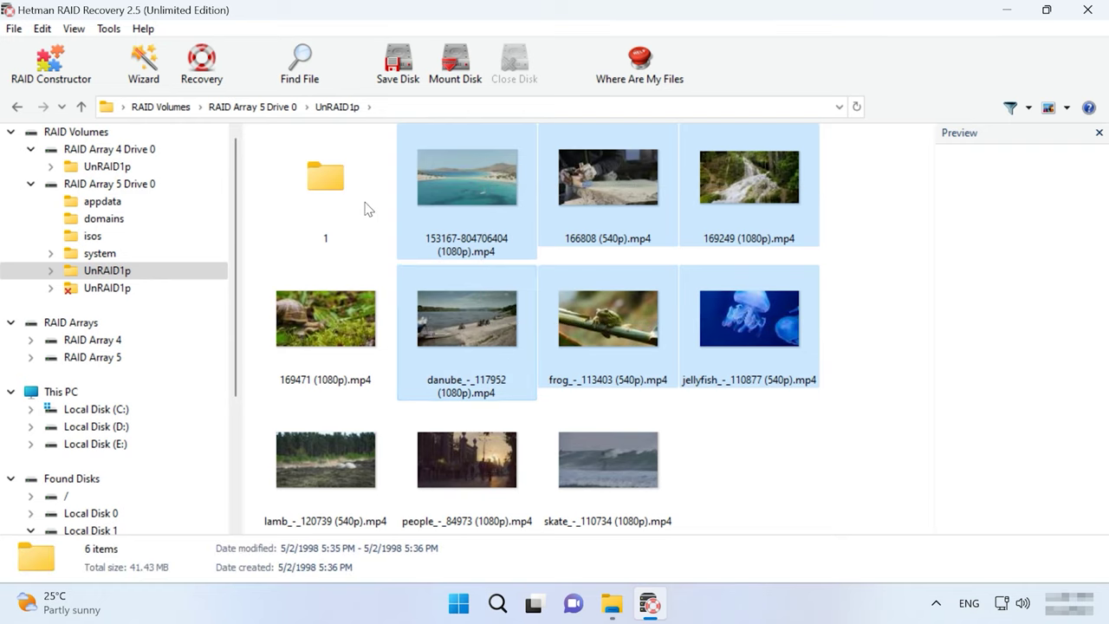
left_click(195, 82)
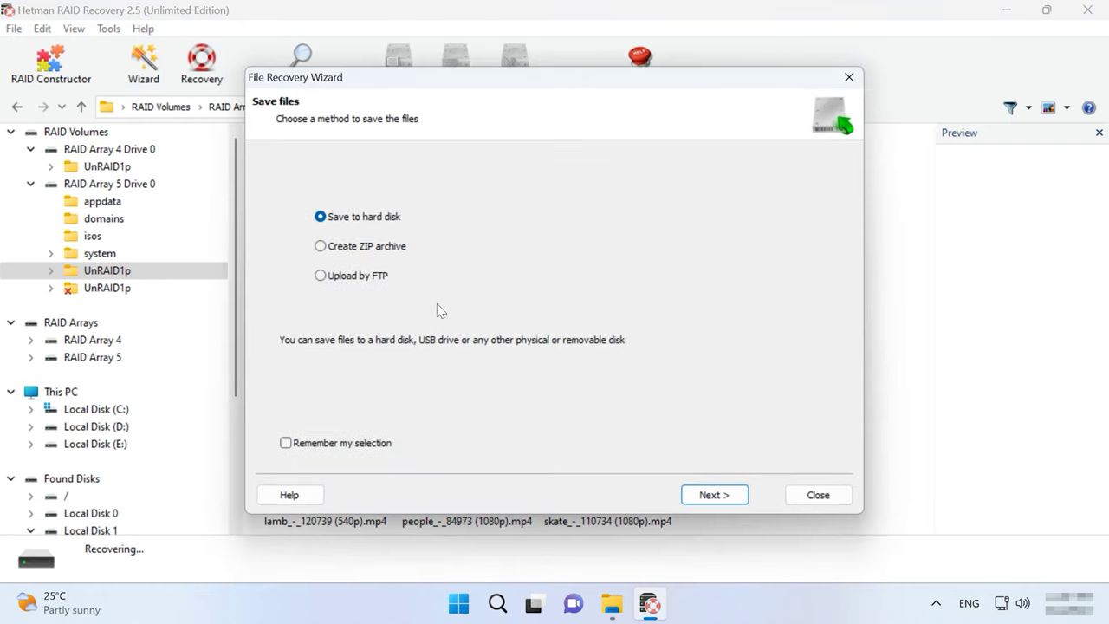
left_click(713, 494)
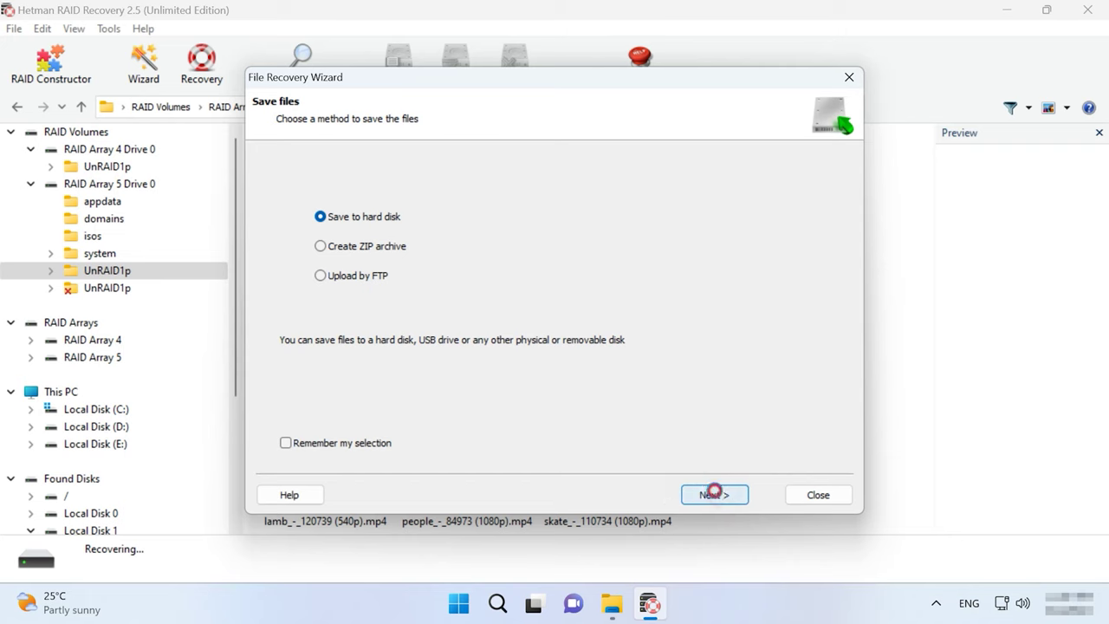
left_click(713, 494)
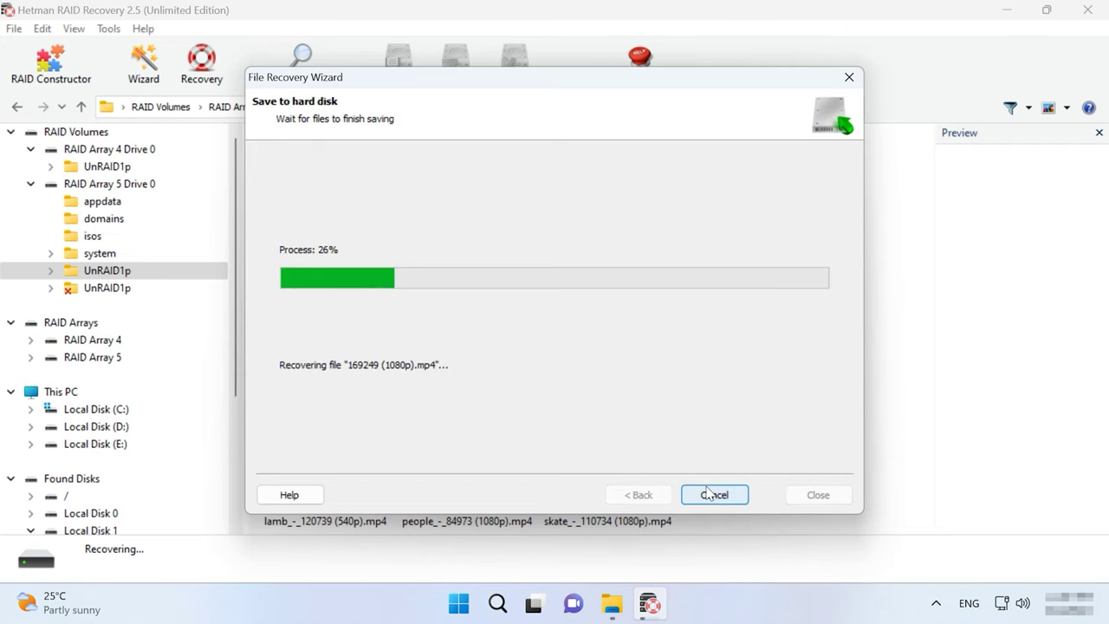
left_click(713, 495)
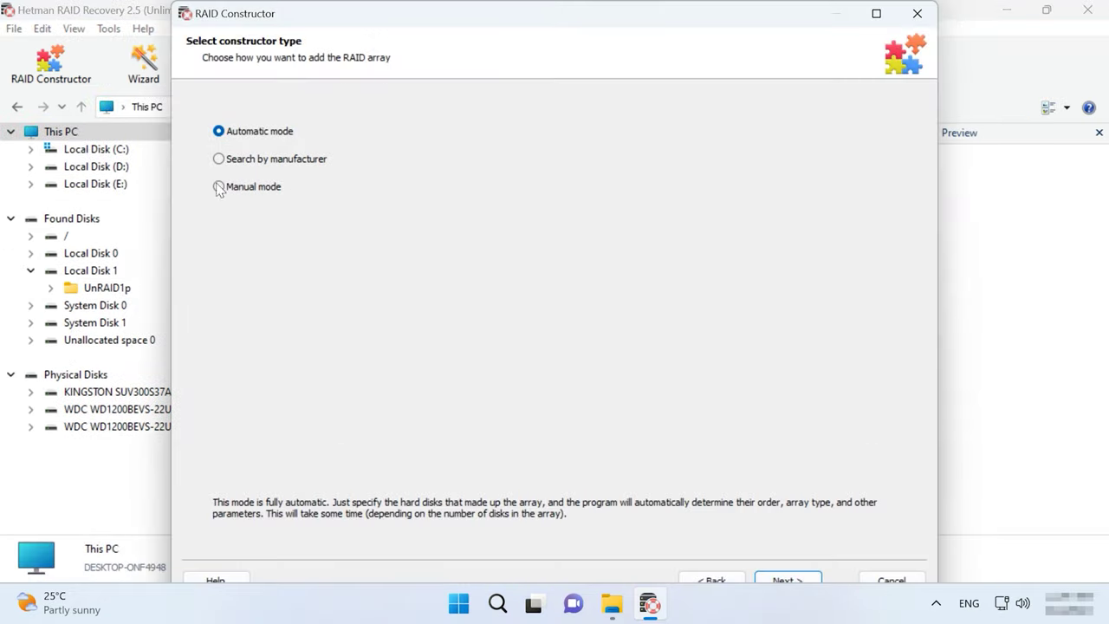
Step: Build the array in manual mode and add the two WDC WD1200BEVS-22UST0 disks, Drive 1 and Drive 2, to the selected RAID disks
left_click(244, 190)
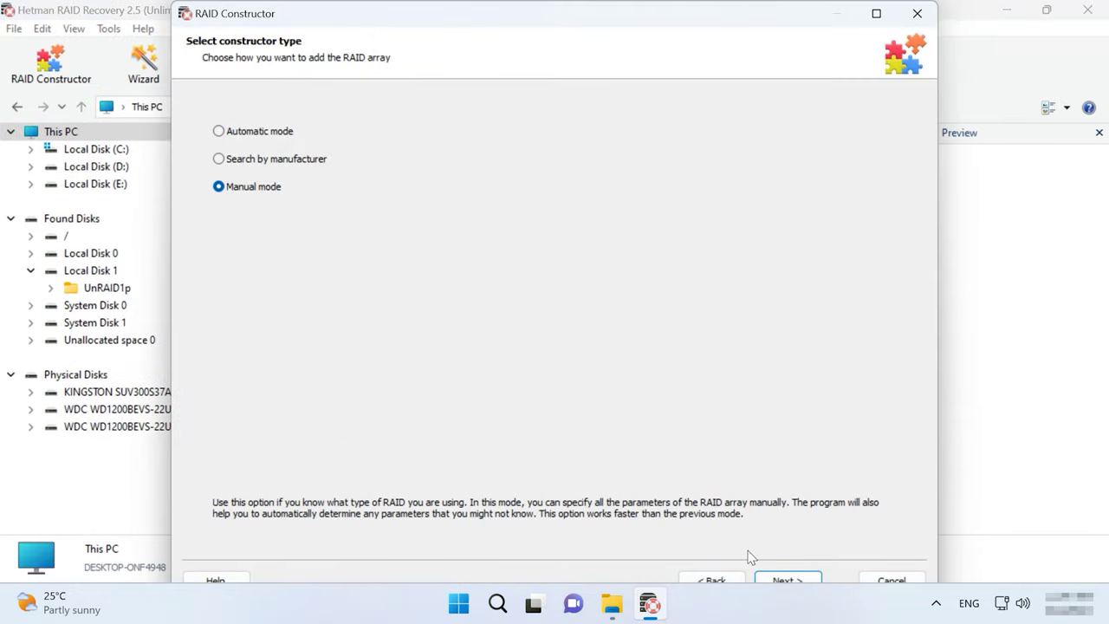
left_click(787, 577)
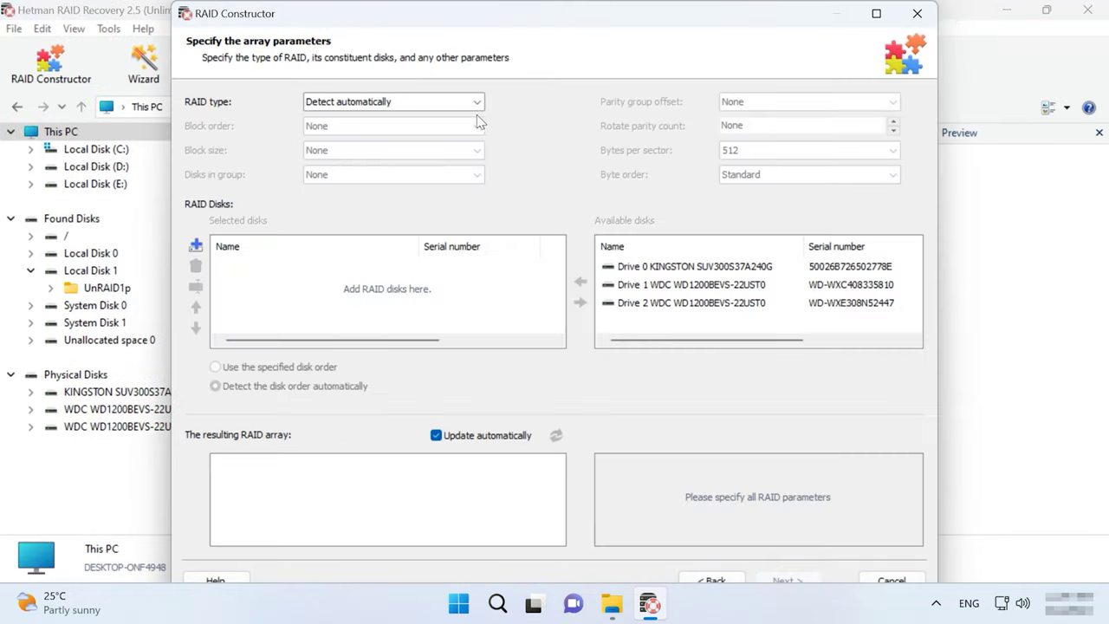
left_click(628, 289)
left_click(631, 303, "shift")
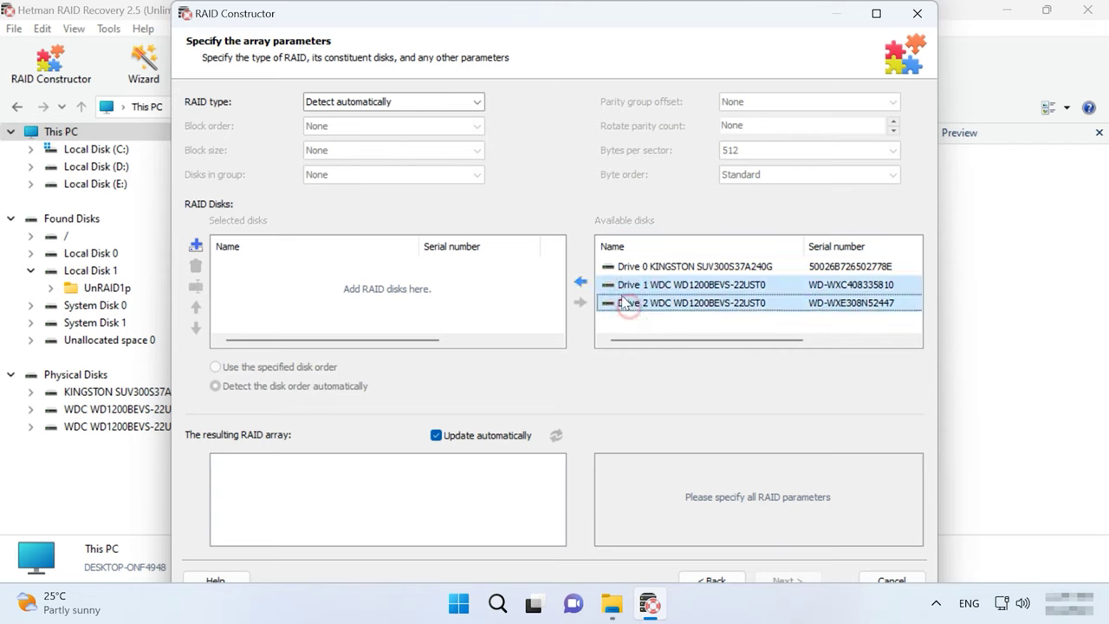
left_click(581, 283)
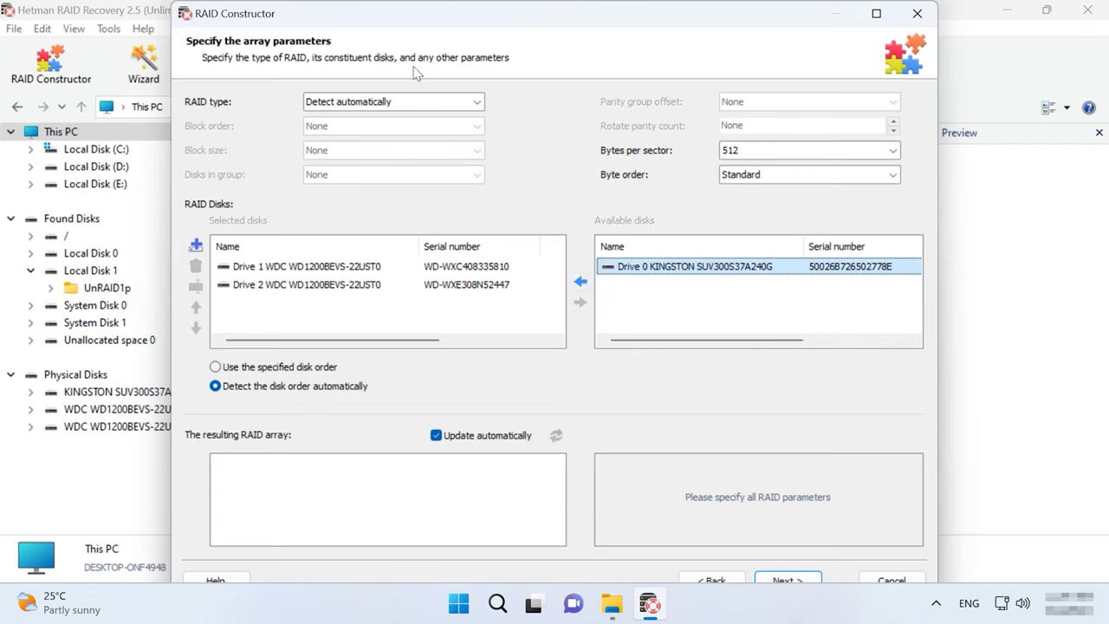
Step: Set the RAID type to Unraid (Single parity) and add an empty disk in place of the missing drive
left_click(461, 100)
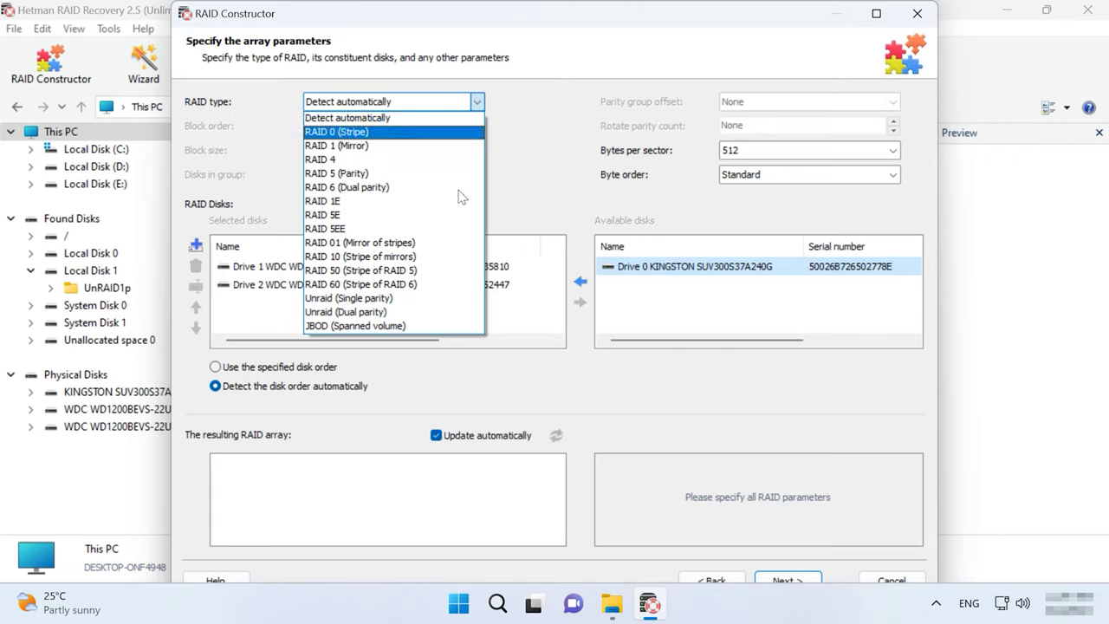
left_click(368, 299)
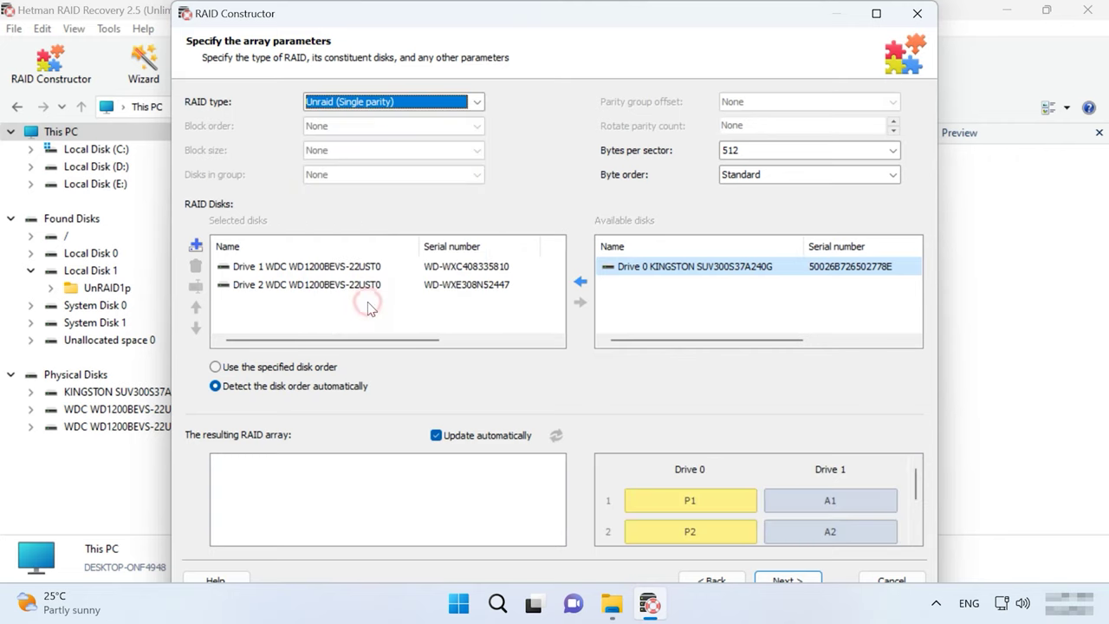
left_click(196, 245)
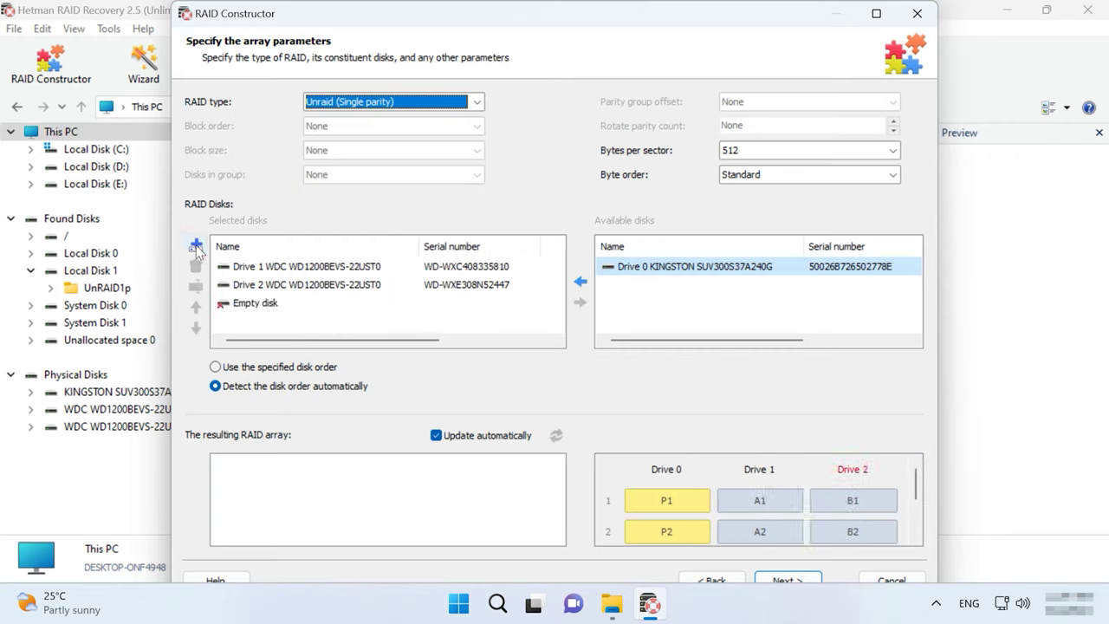
Step: Set the offset of Drive 1 in the selected RAID disks to 64 sectors
left_click(227, 270)
left_click(196, 286)
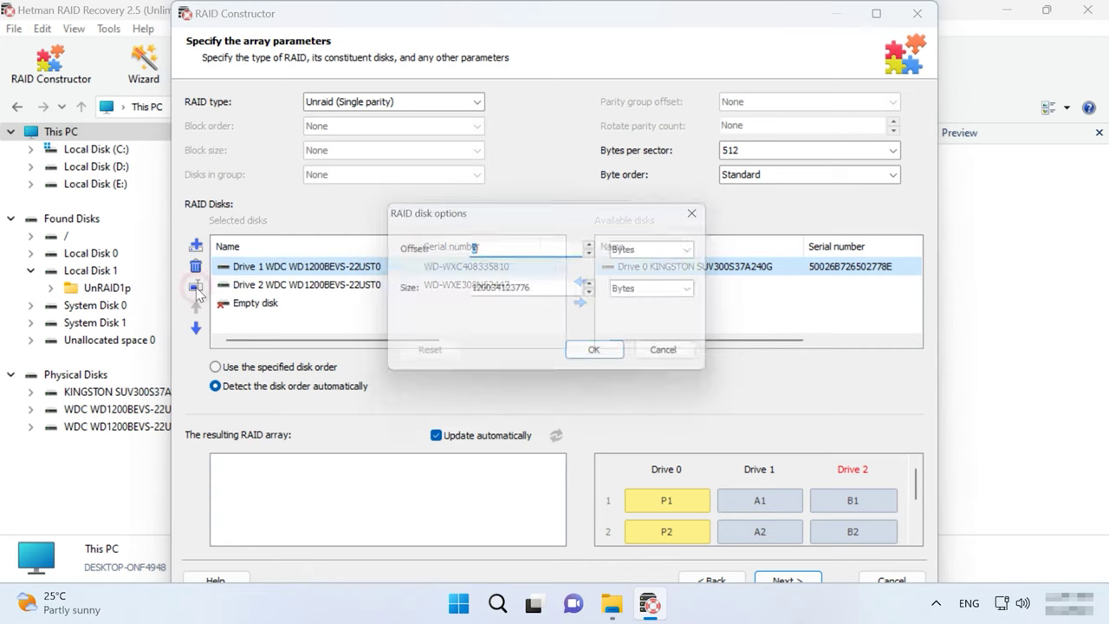
type("64")
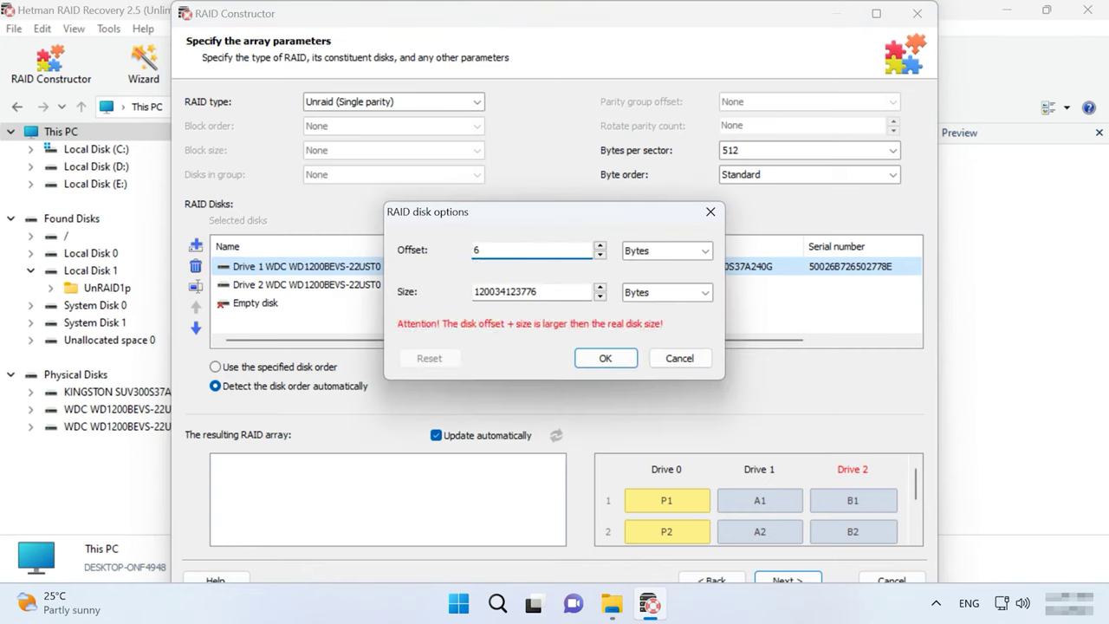
left_click(646, 251)
left_click(641, 336)
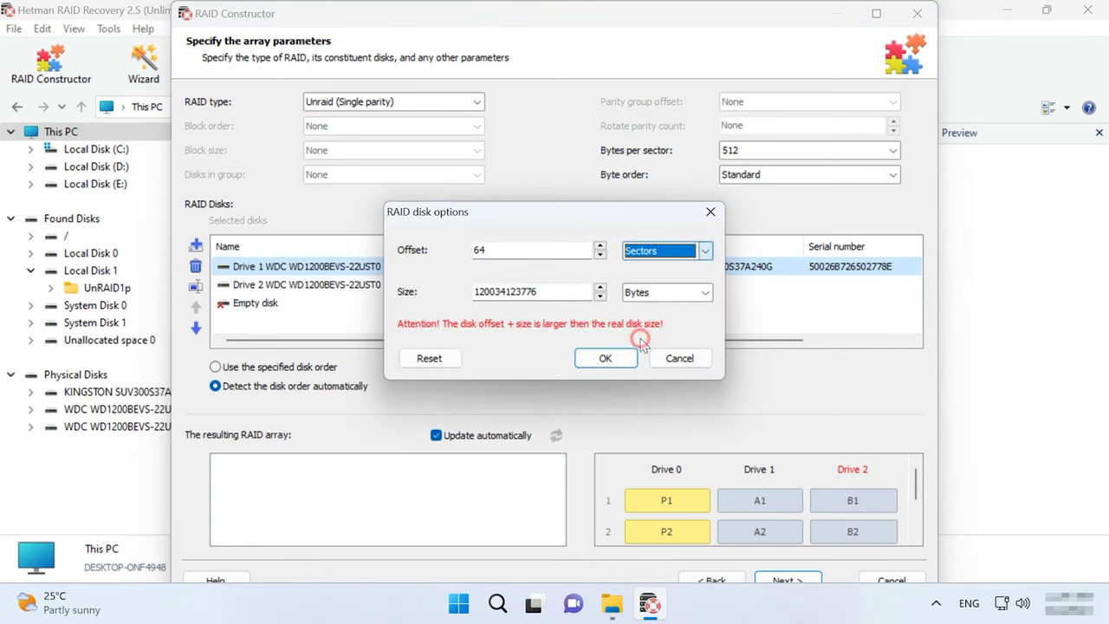
left_click(607, 359)
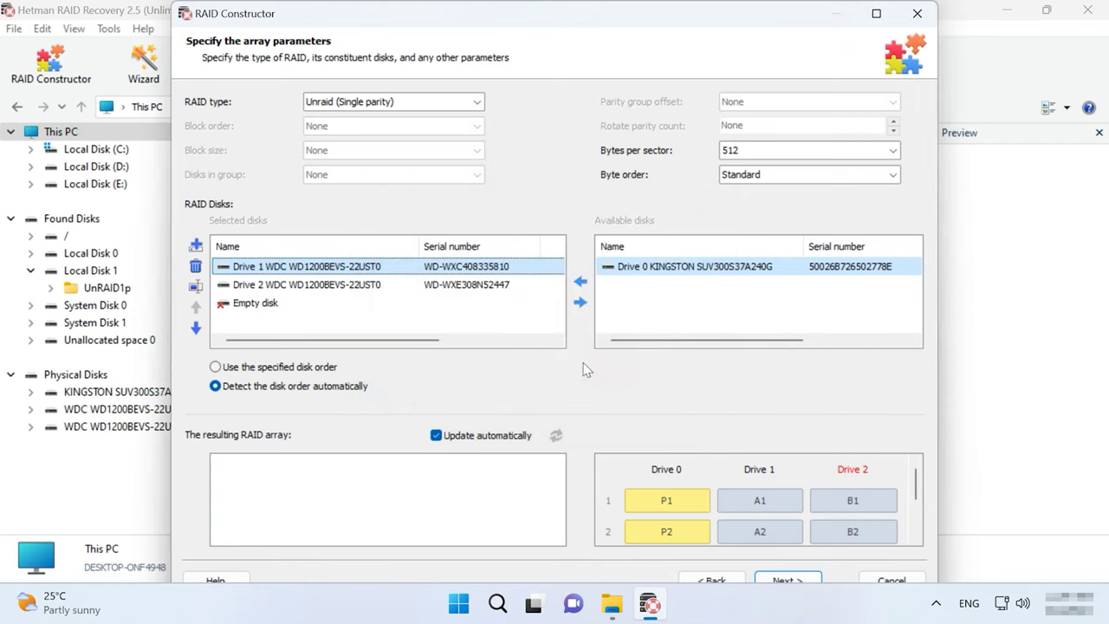
Step: Give Drive 2 in the selected RAID disks the same offset of 64 sectors
left_click(229, 285)
left_click(198, 286)
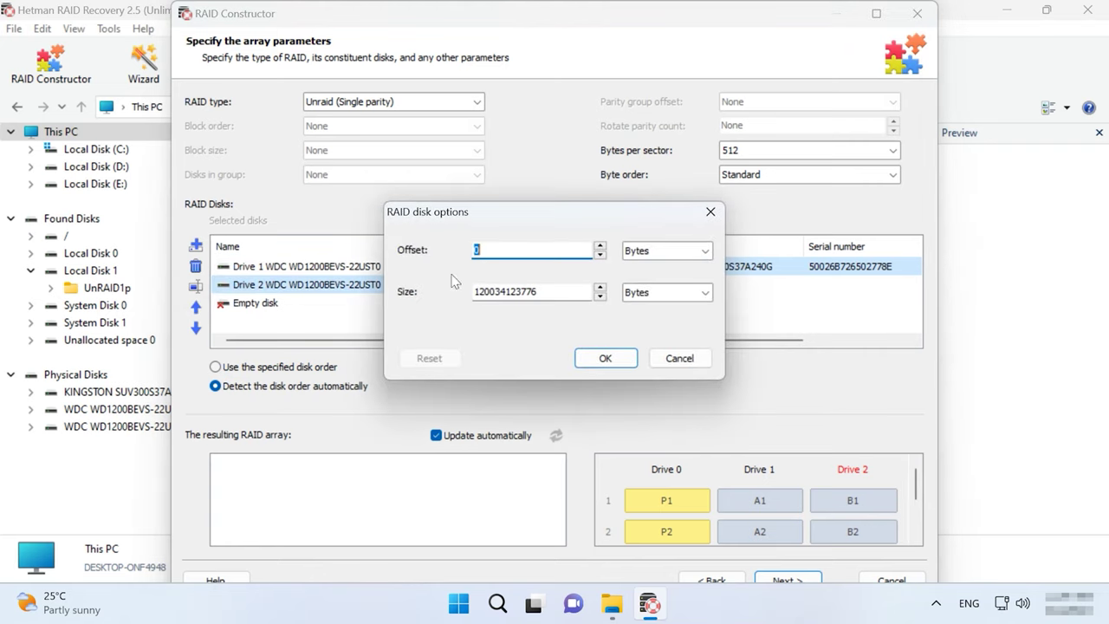
type("64")
left_click(705, 251)
left_click(656, 335)
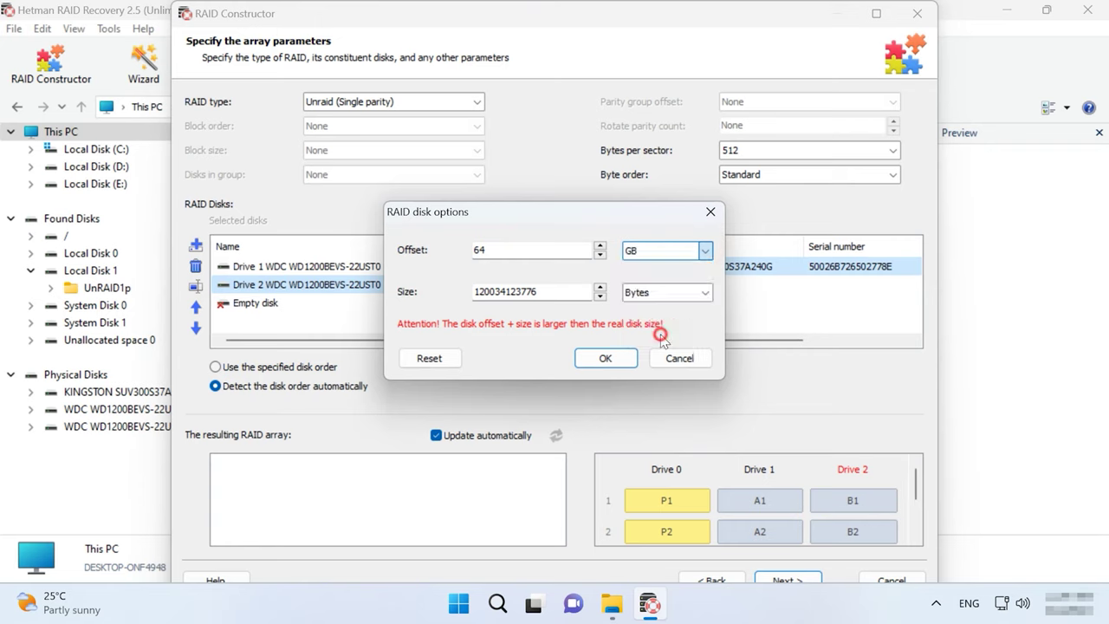
left_click(607, 359)
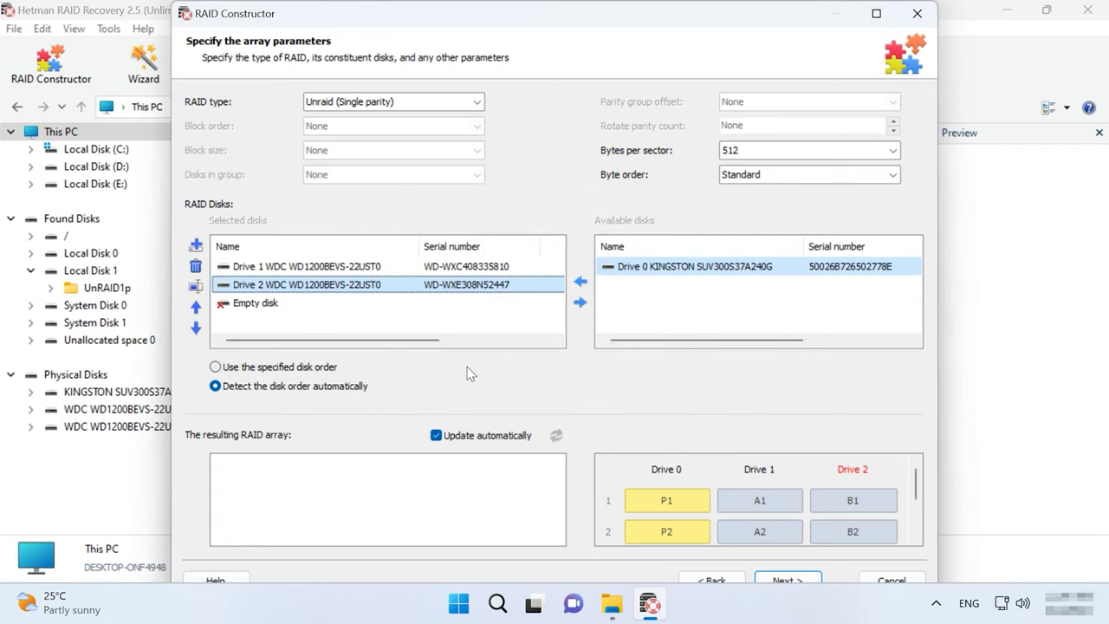
Step: Choose automatic detection of the disk order and start the search for matching RAID configurations
left_click(290, 268)
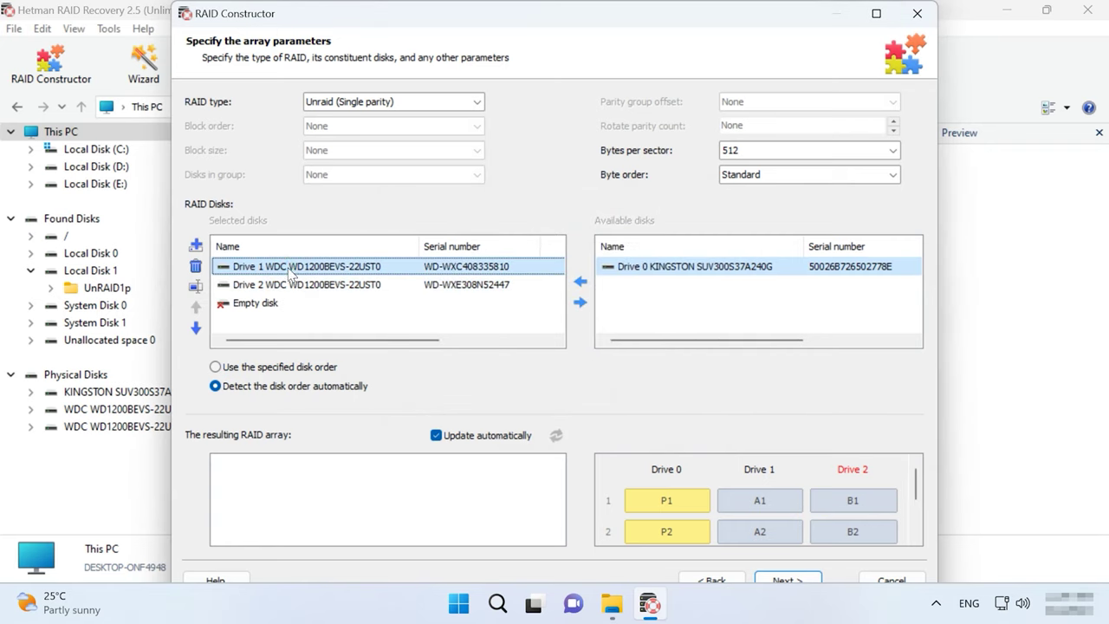
left_click(292, 285)
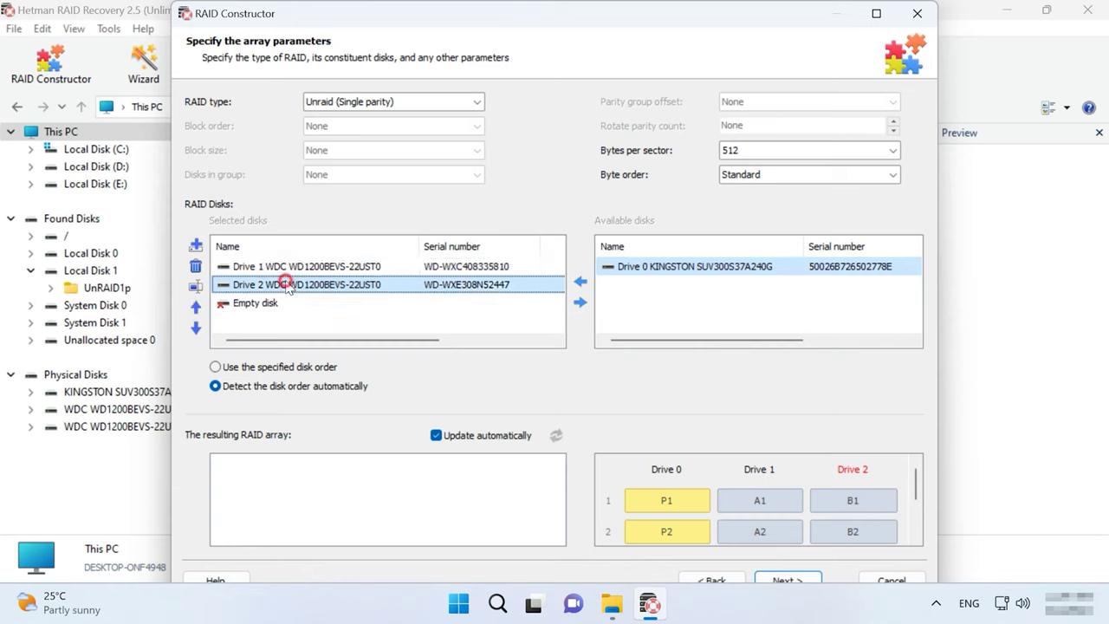
left_click(287, 387)
left_click(269, 370)
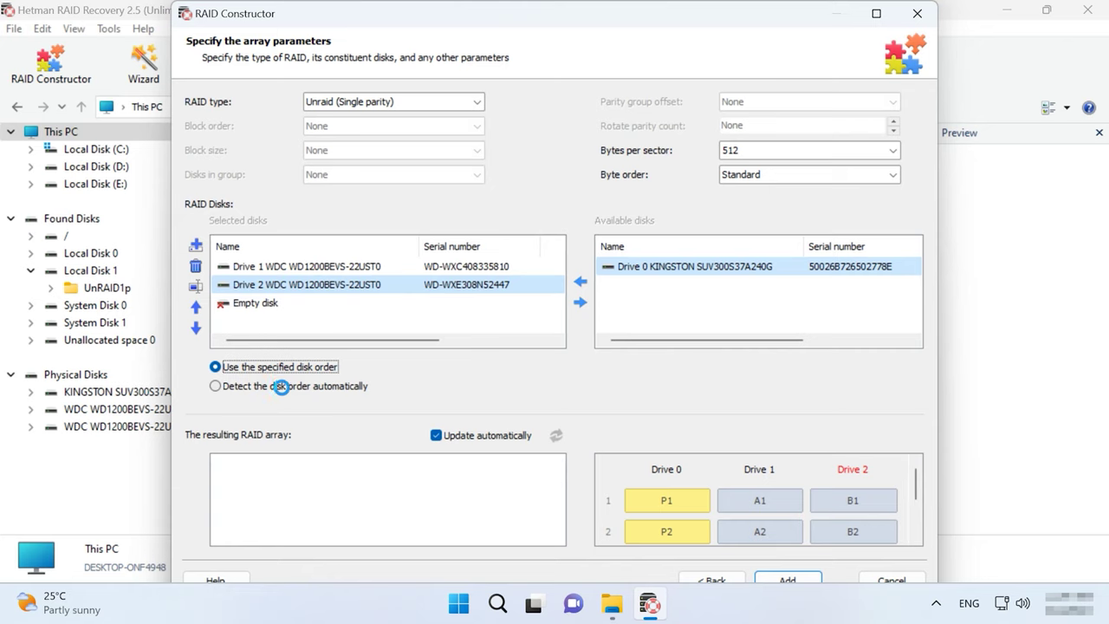
left_click(282, 387)
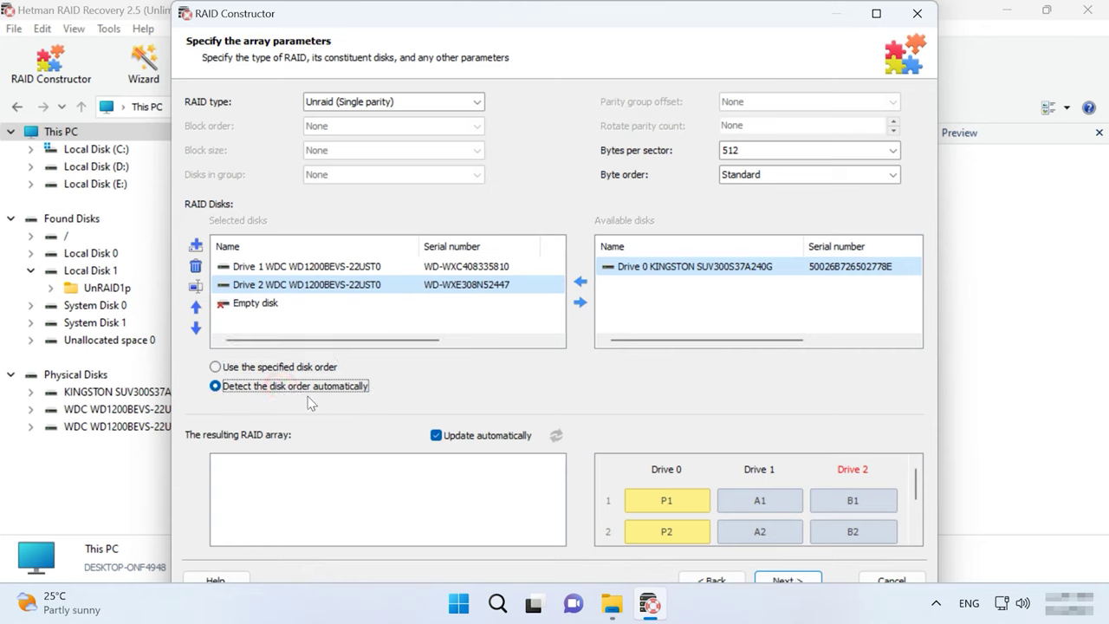
left_click(802, 579)
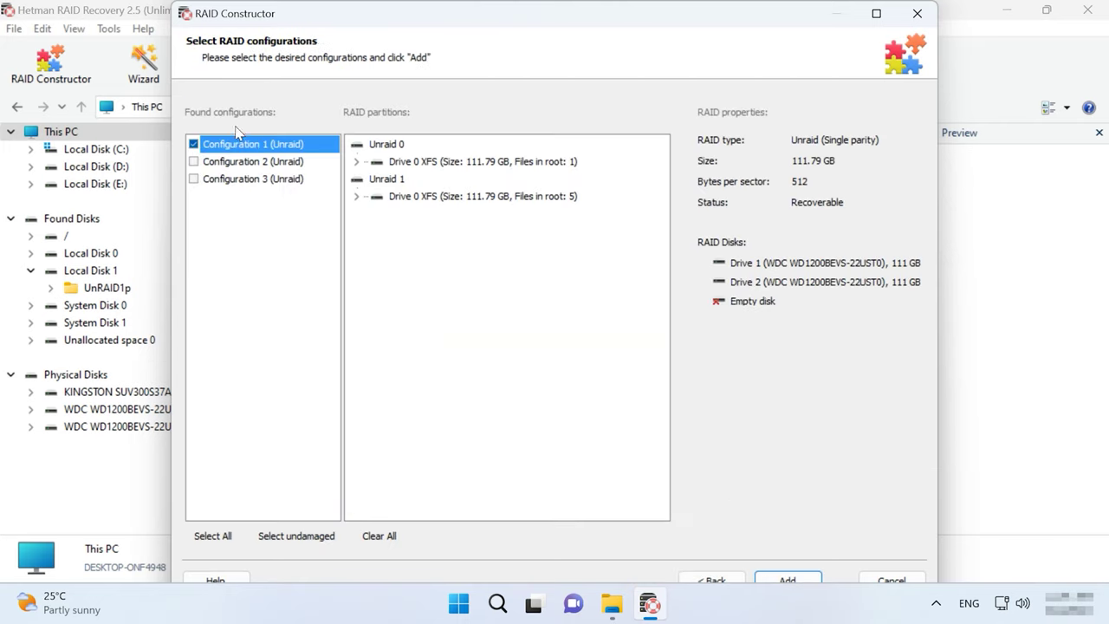
Step: Compare the partitions of the found Unraid configurations and add Configuration 1
left_click(227, 162)
left_click(231, 182)
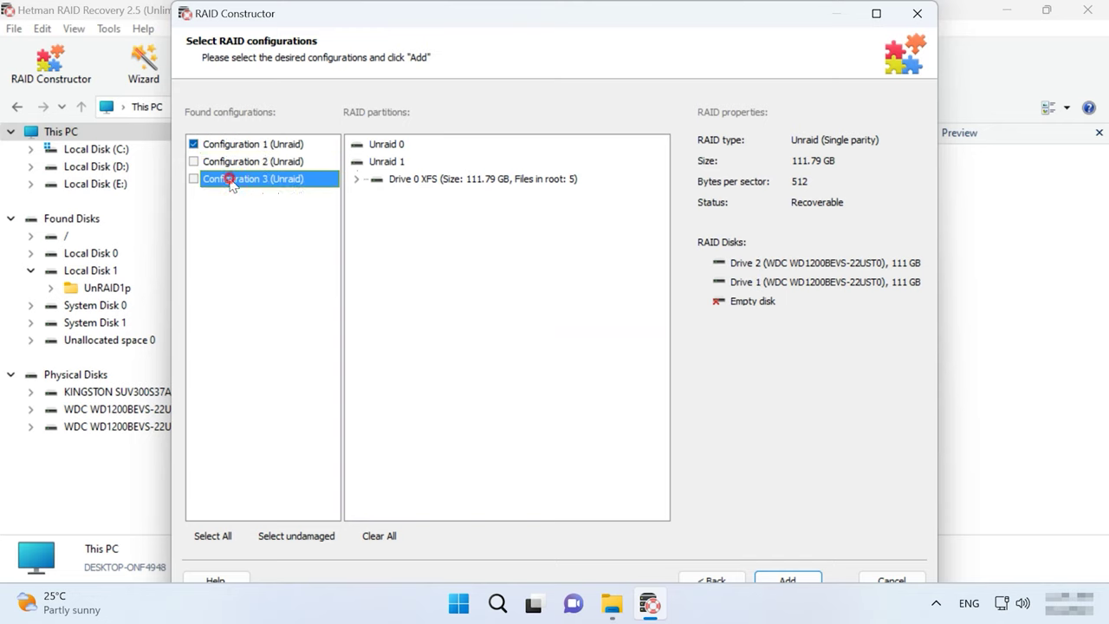
left_click(278, 146)
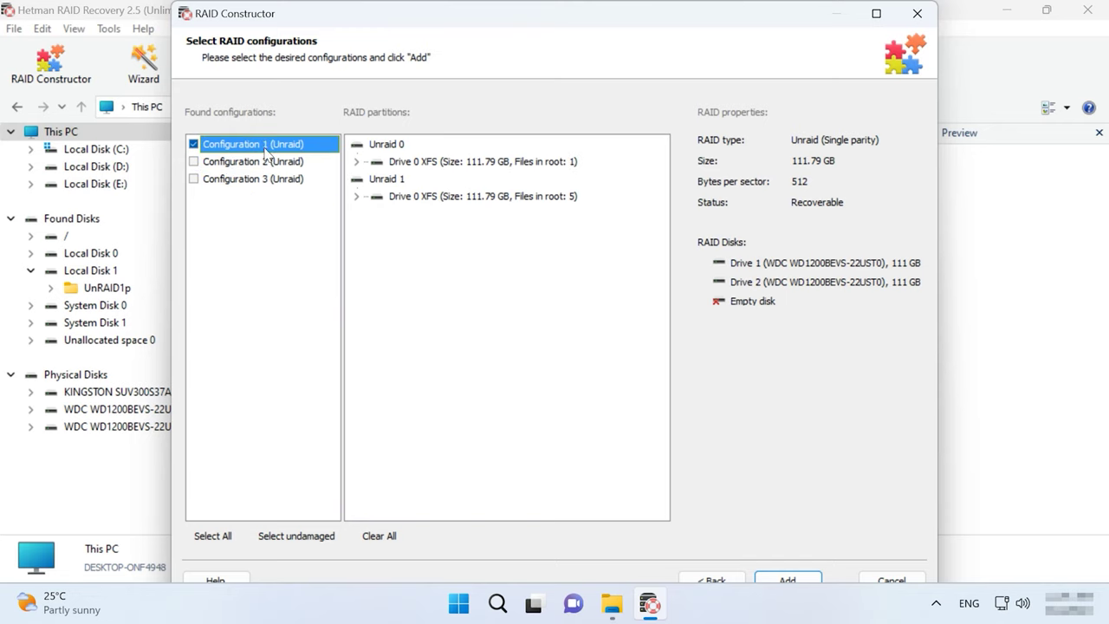
left_click(801, 579)
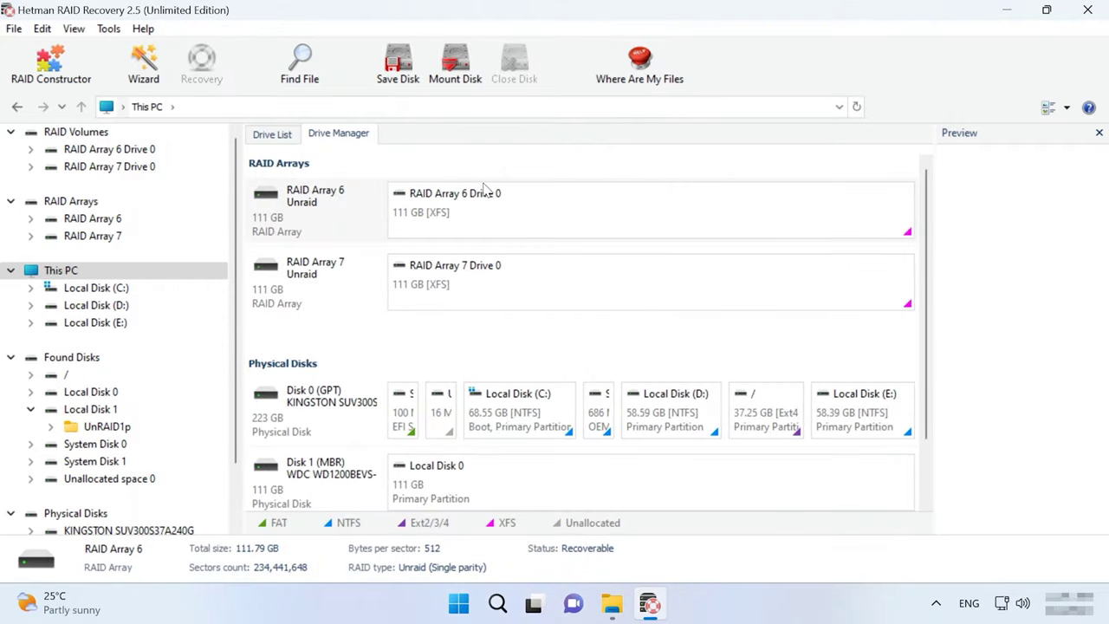
Step: Run a fast scan of RAID Array 7 Drive 0 and finish the analysis wizard
left_click(483, 195)
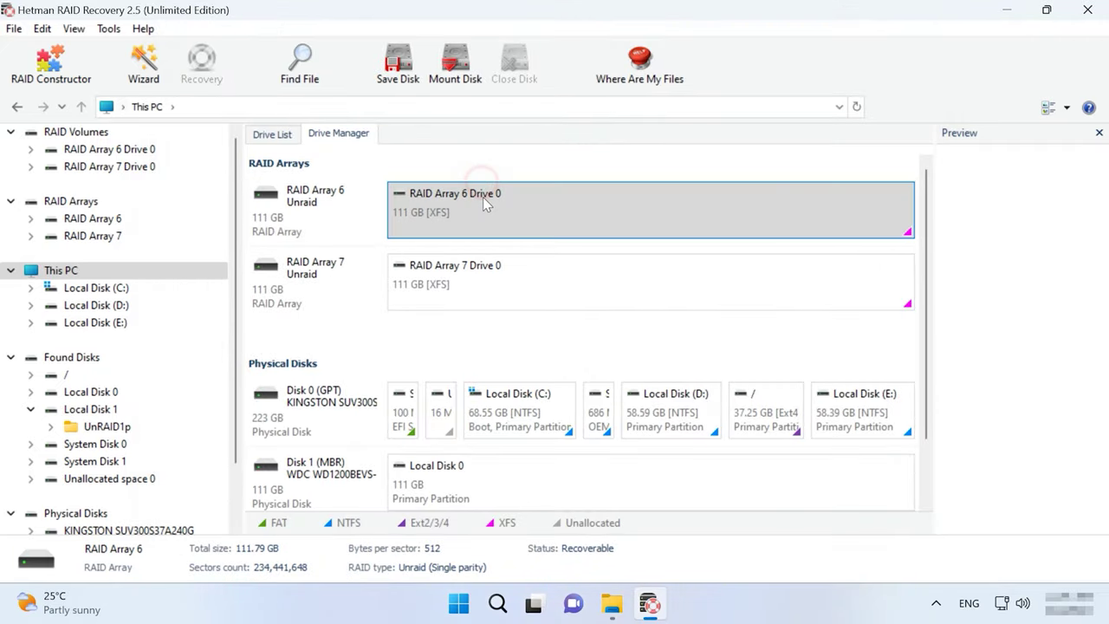
left_click(512, 272)
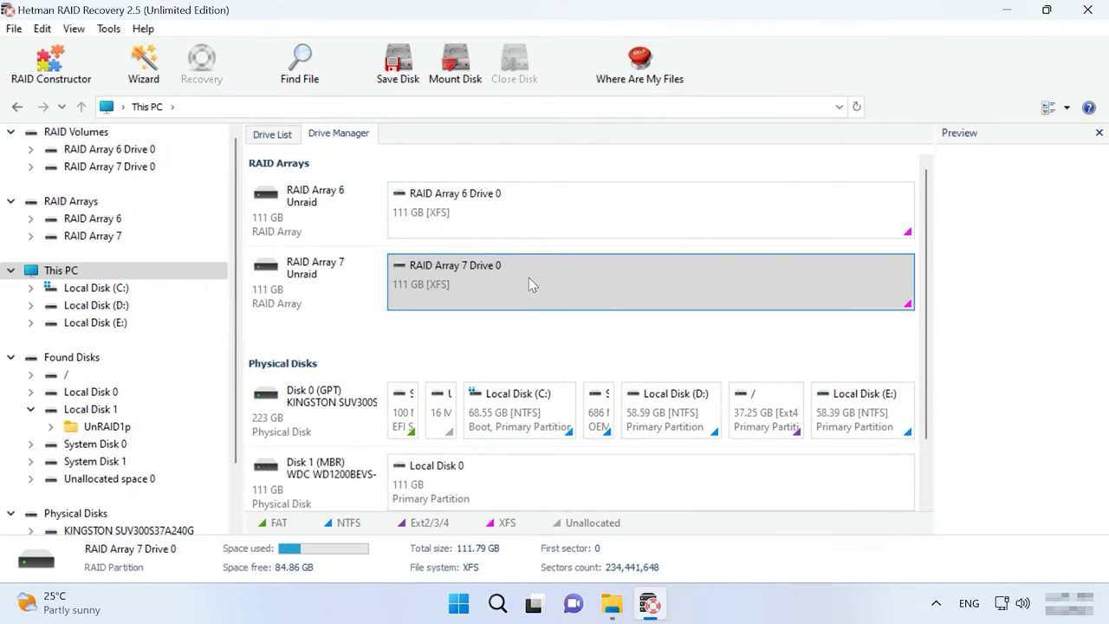
right_click(571, 278)
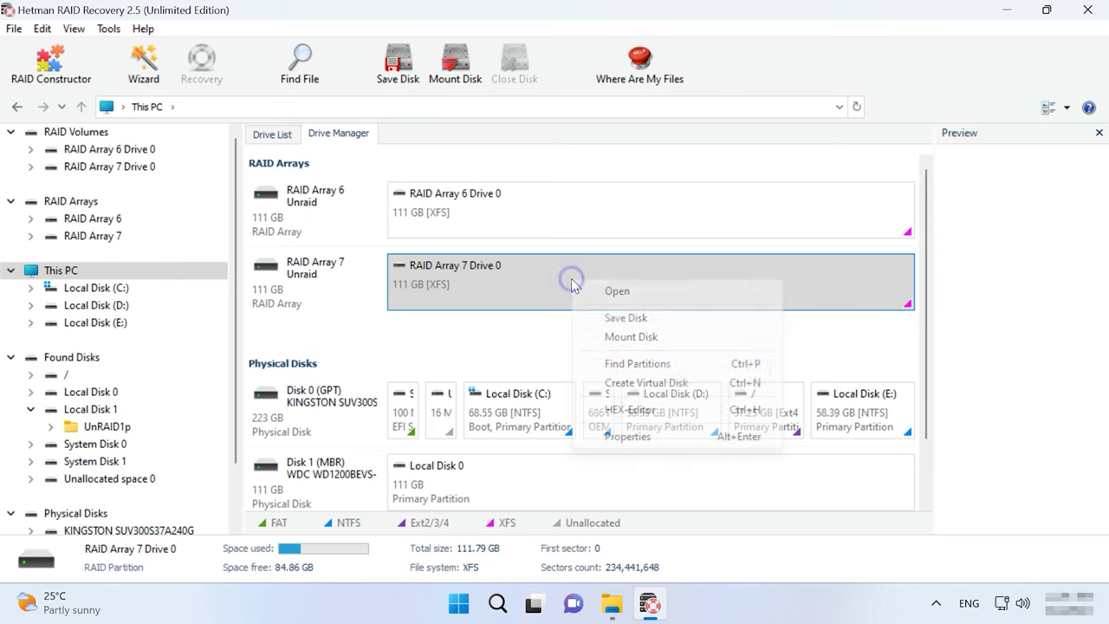
left_click(617, 291)
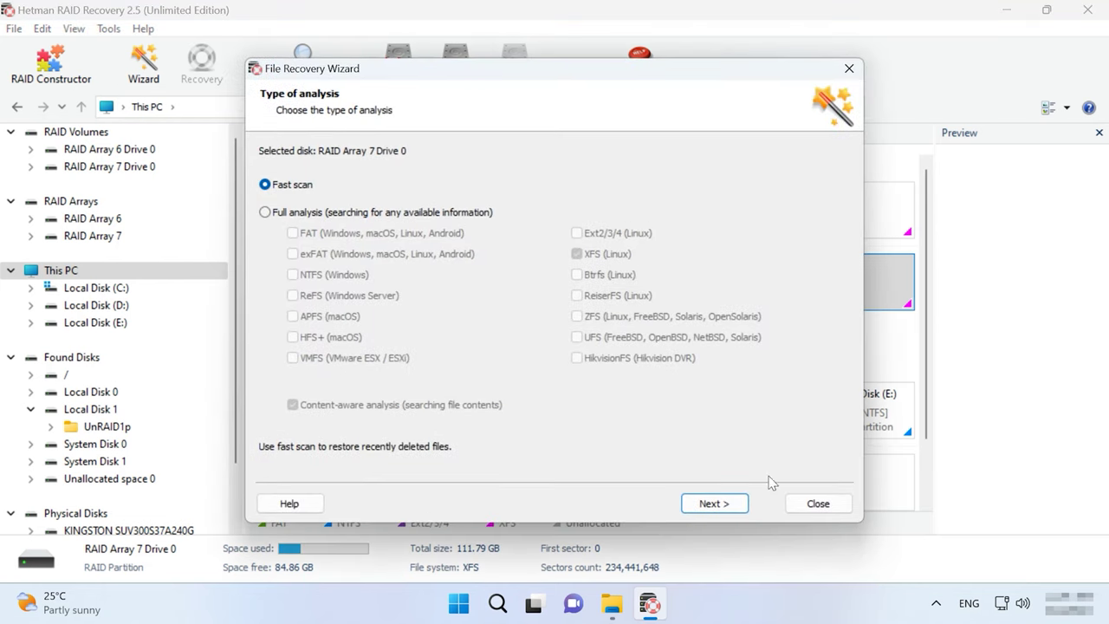
left_click(718, 502)
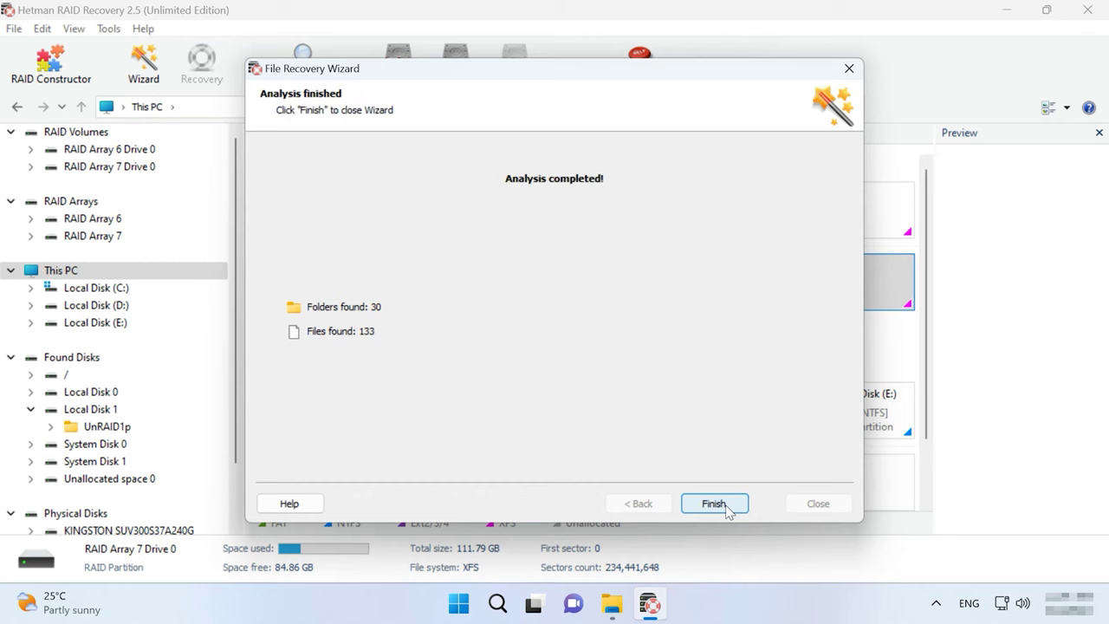
left_click(715, 503)
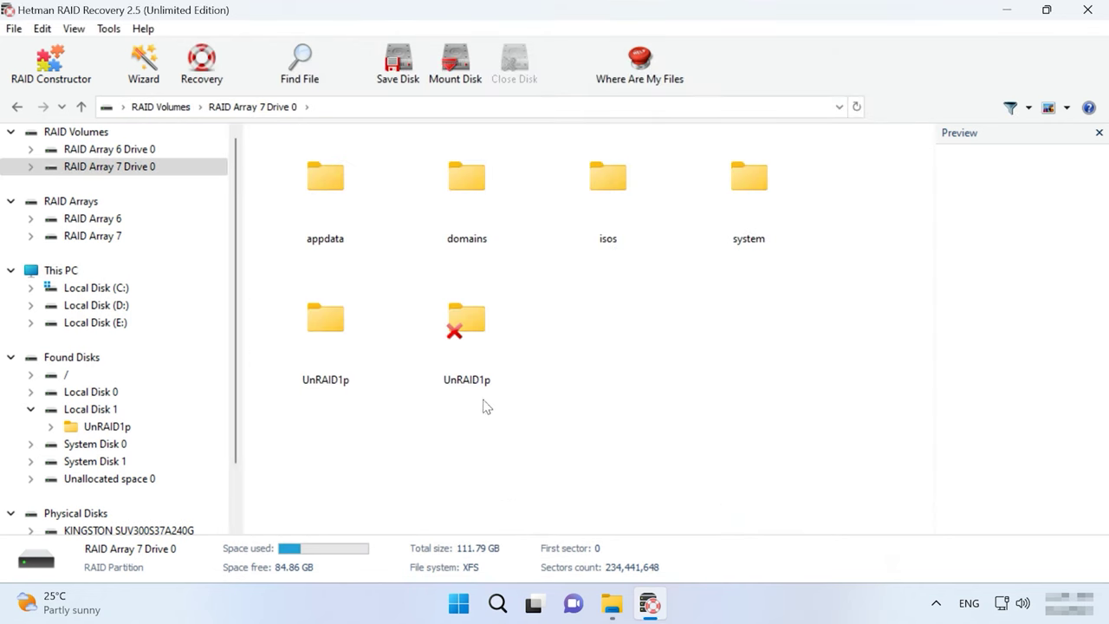
double_click(285, 361)
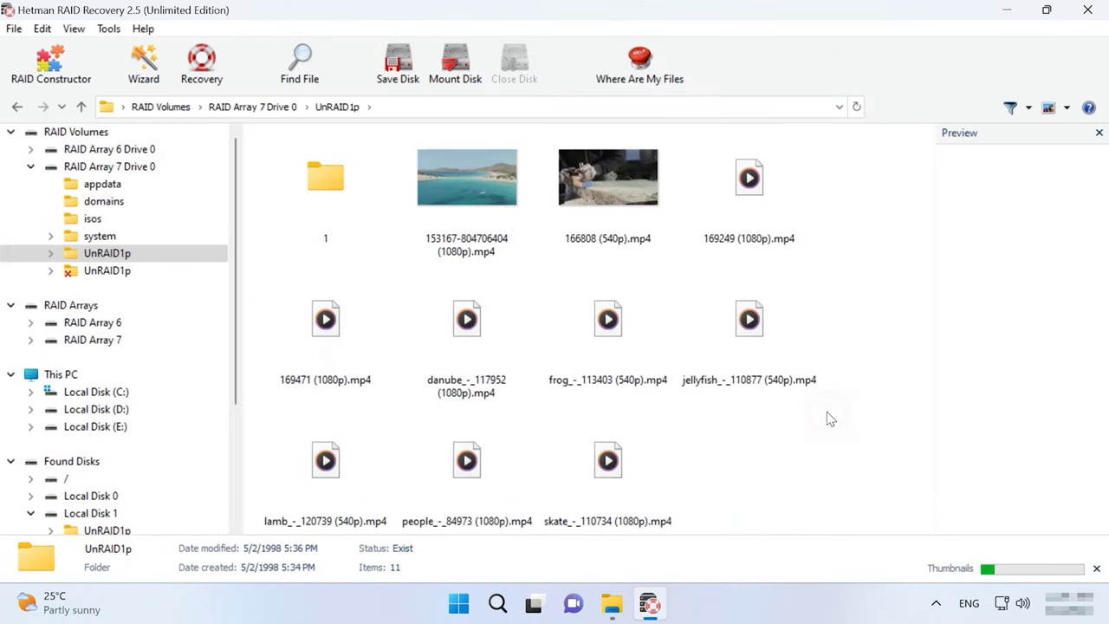
left_click(323, 319)
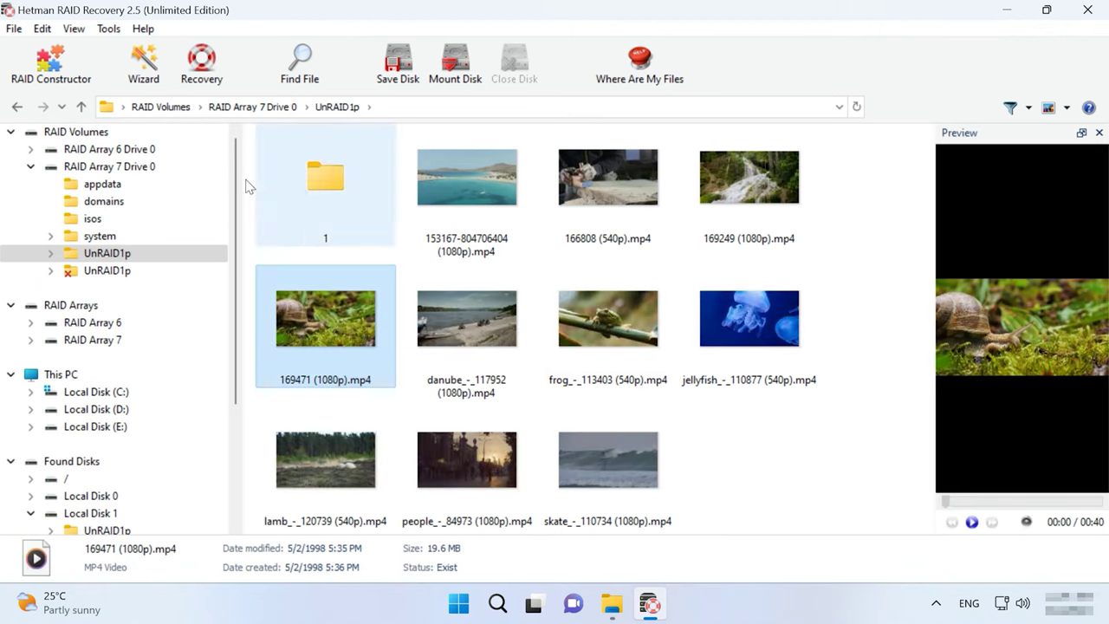
left_click(199, 70)
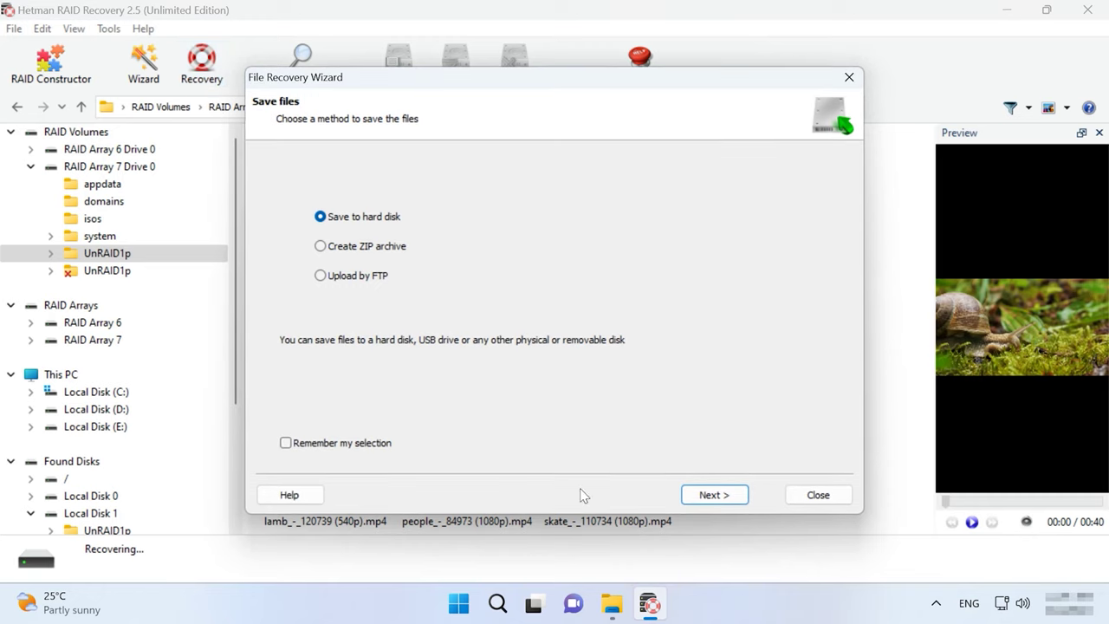
left_click(716, 497)
left_click(716, 497)
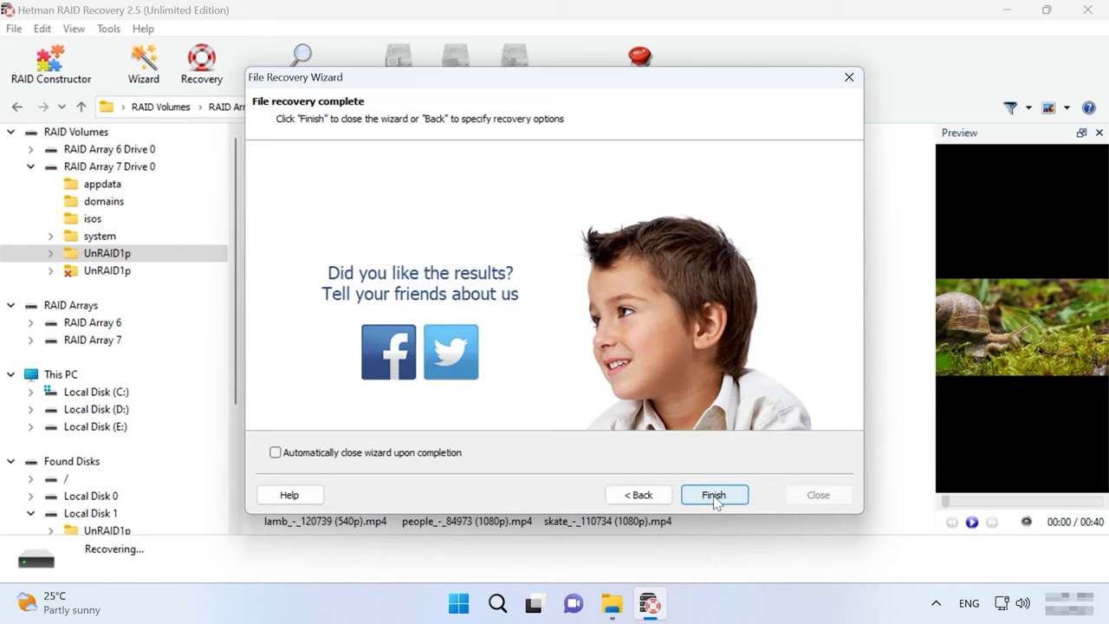
left_click(712, 498)
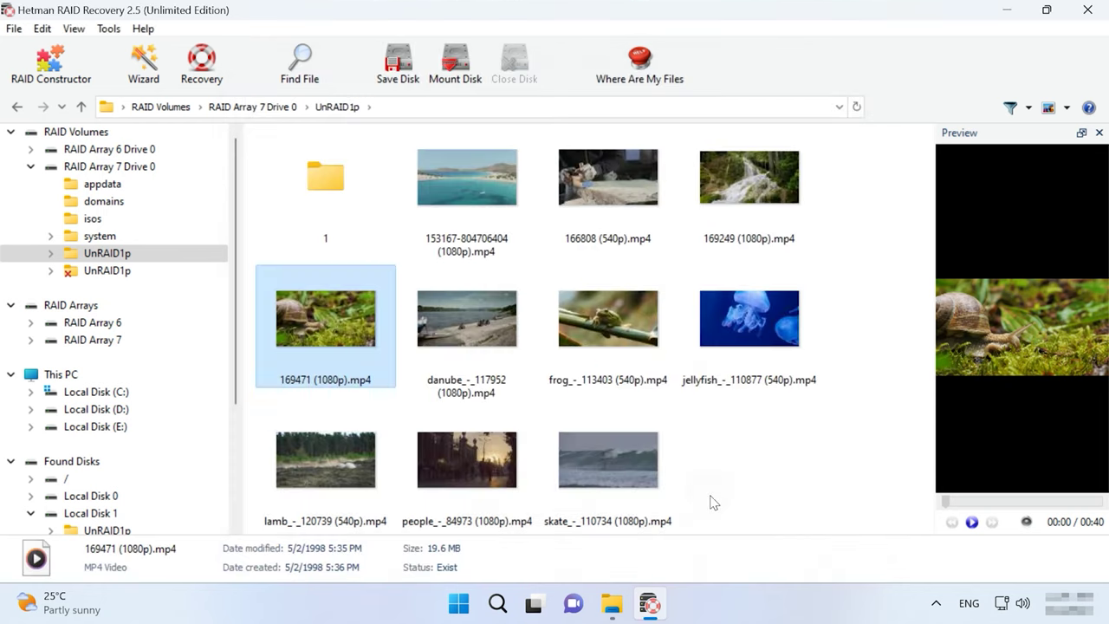
Step: Switch to File Explorer and open folder 1 on Local Disk (C:) to check the recovered files
left_click(613, 603)
double_click(243, 170)
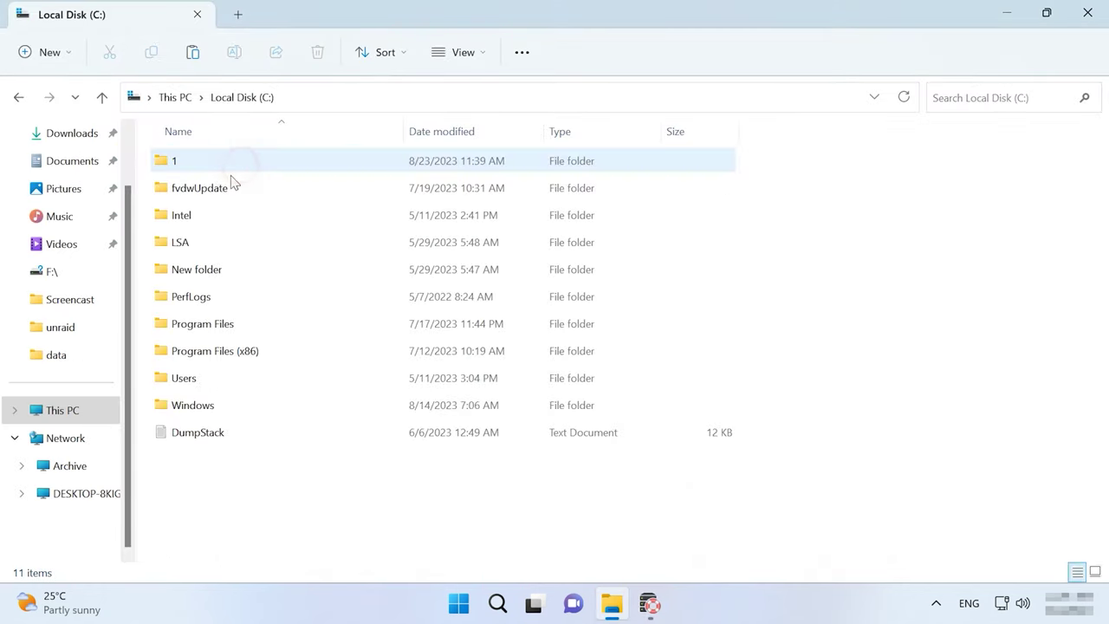
double_click(184, 159)
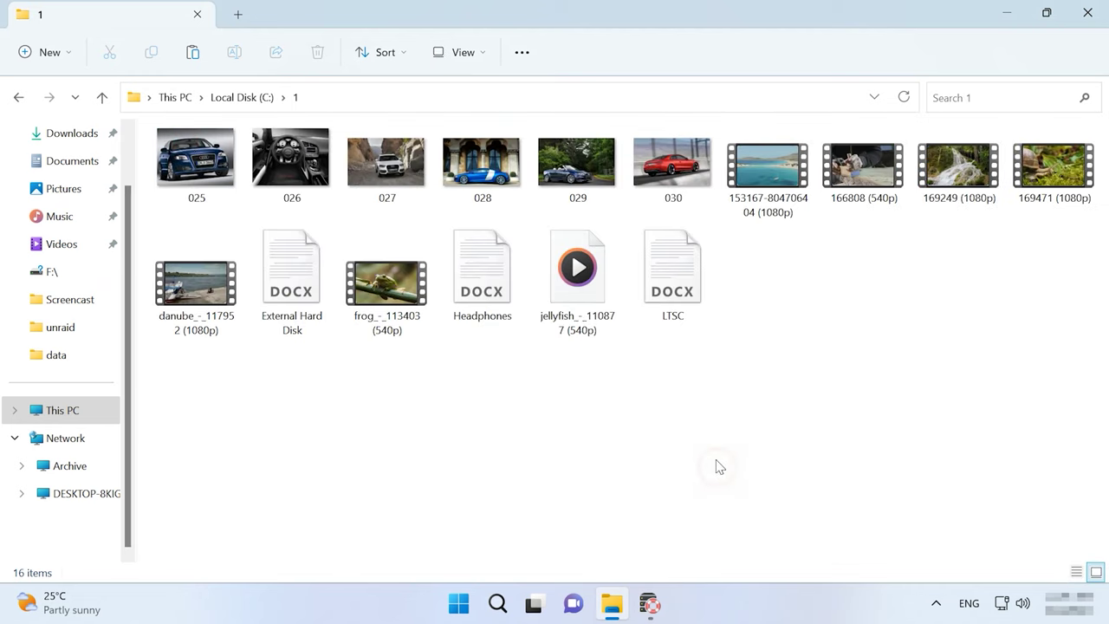